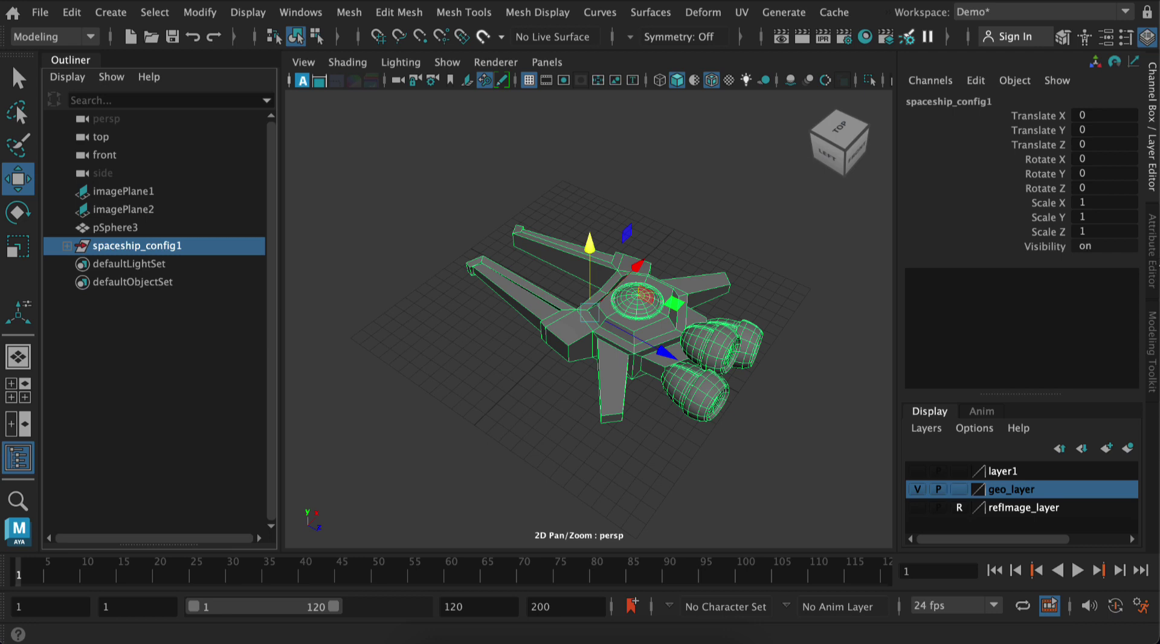
Examine the construction history nodes listed in the attributes of the spaceship's middle engine, pSphere2
{"action": "left_click", "coordinate": [1152, 277]}
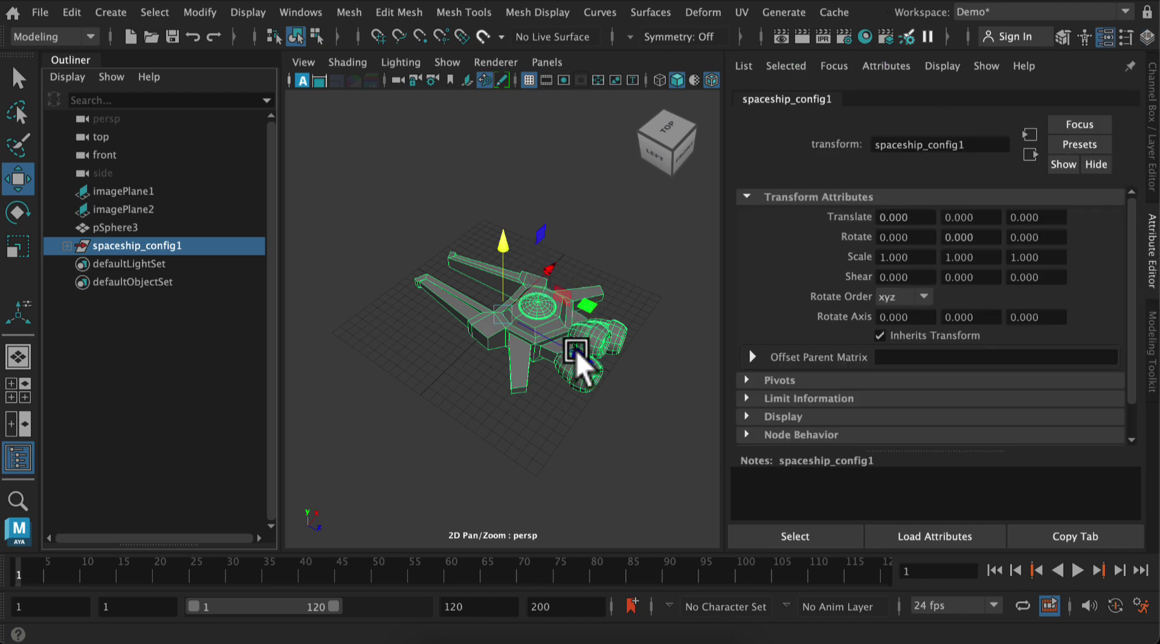
{"action": "left_click_drag", "start_coordinate": [575, 351], "coordinate": [580, 346]}
{"action": "left_click", "coordinate": [647, 370]}
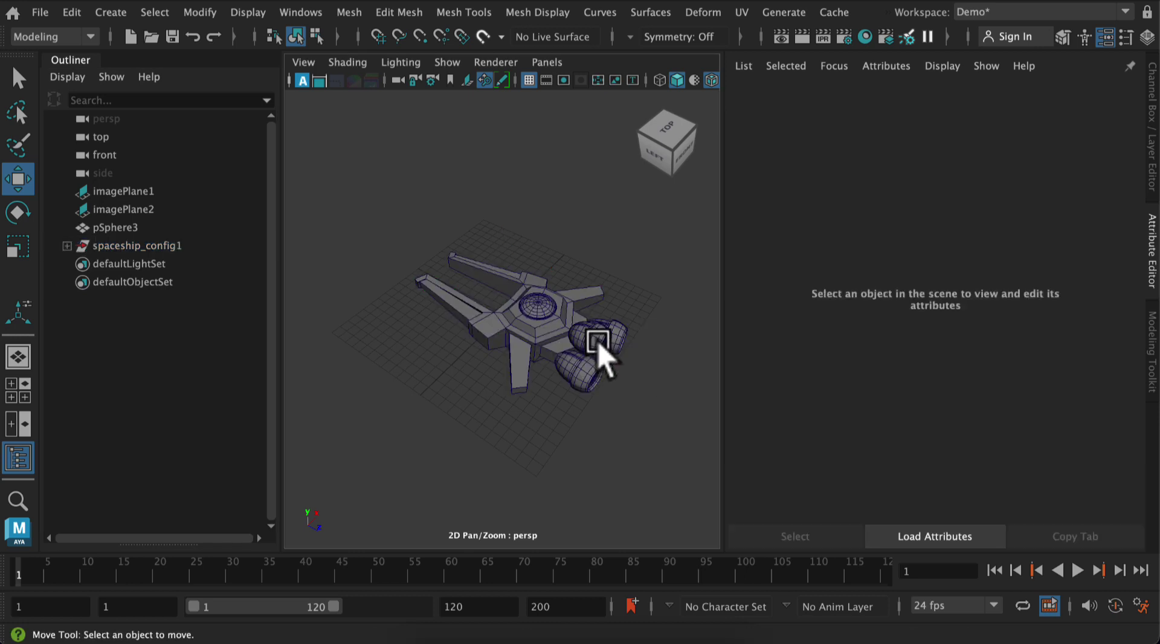
{"action": "left_click", "coordinate": [601, 354]}
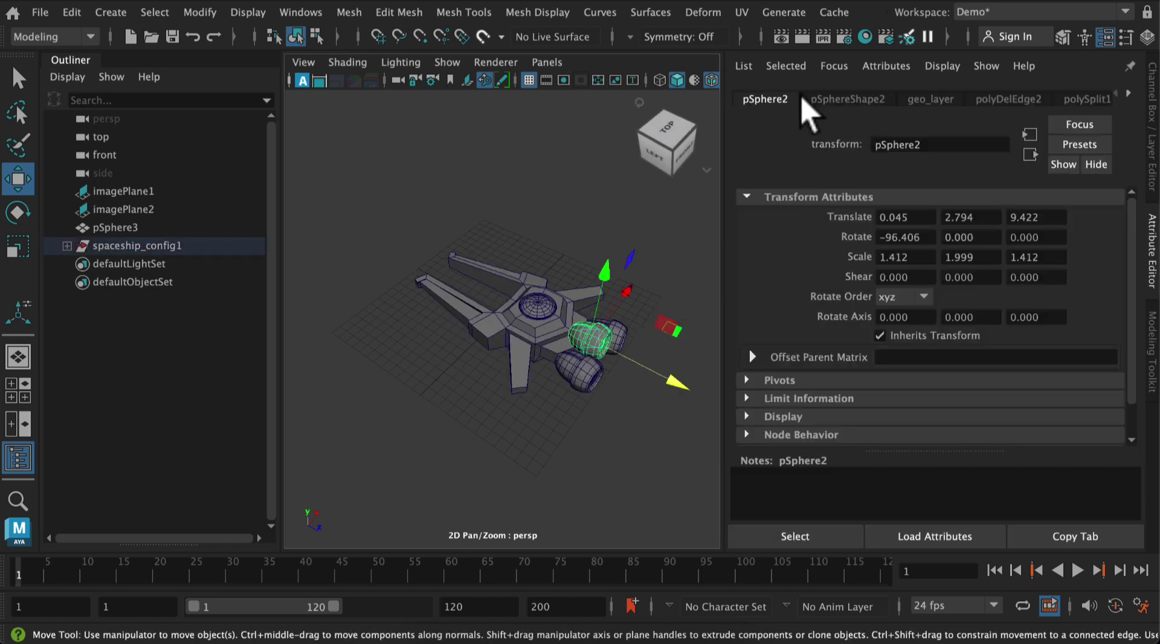
{"action": "left_click", "coordinate": [1128, 93]}
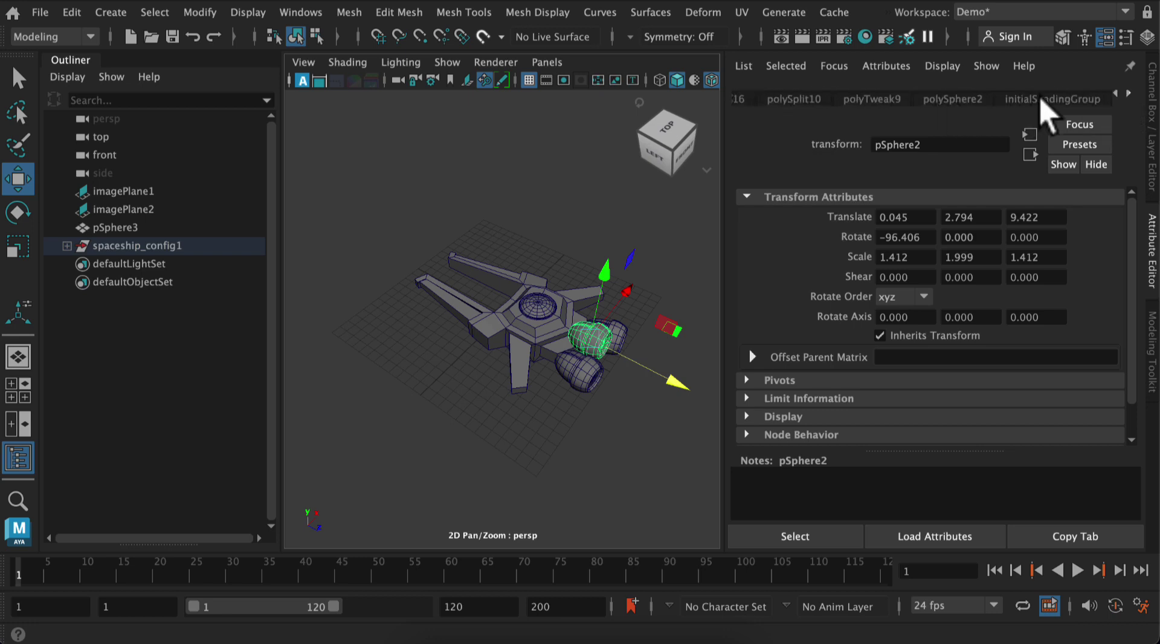
Delete the construction history of all objects in the scene and check the attribute nodes left on pSphere2
{"action": "left_click", "coordinate": [75, 13]}
{"action": "mouse_move", "coordinate": [151, 228]}
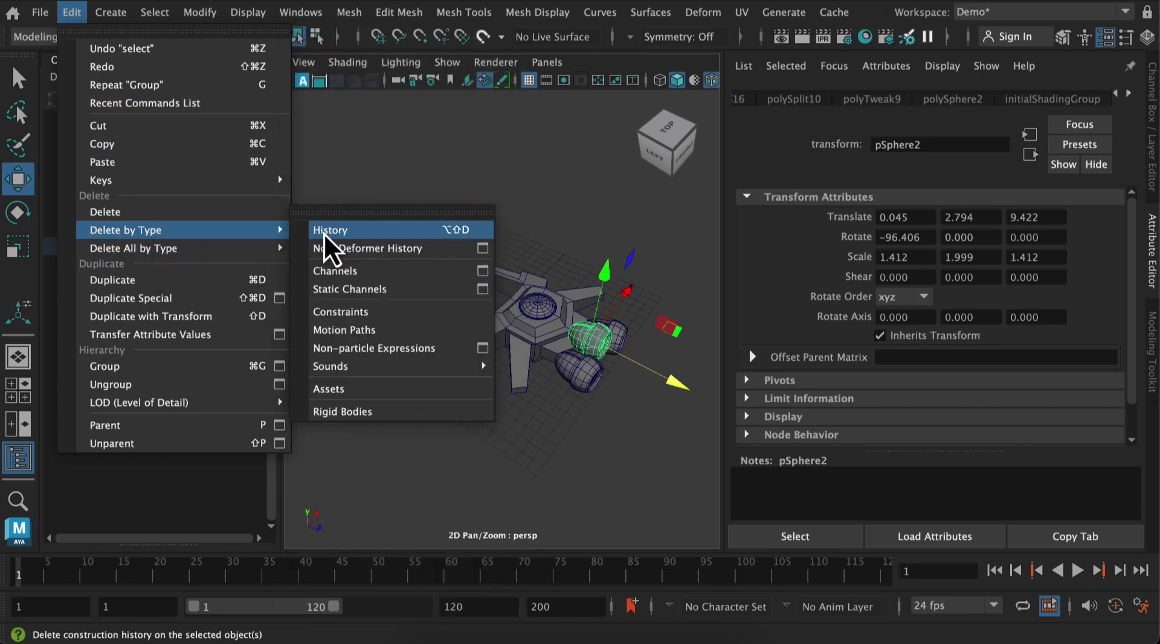
{"action": "mouse_move", "coordinate": [270, 253]}
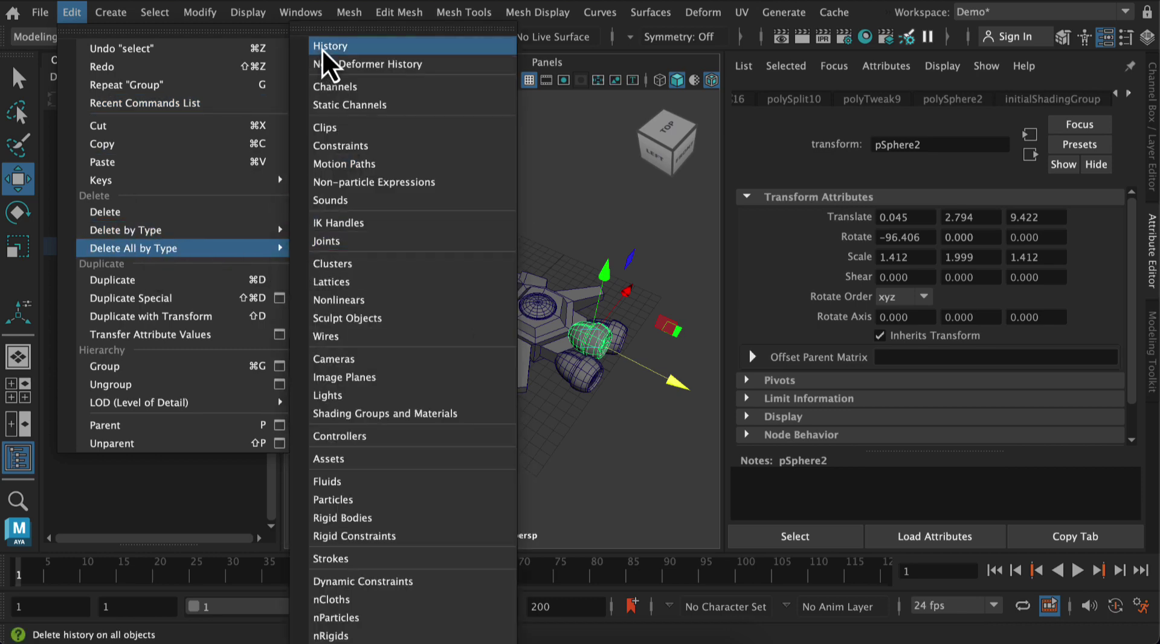
{"action": "left_click", "coordinate": [362, 48]}
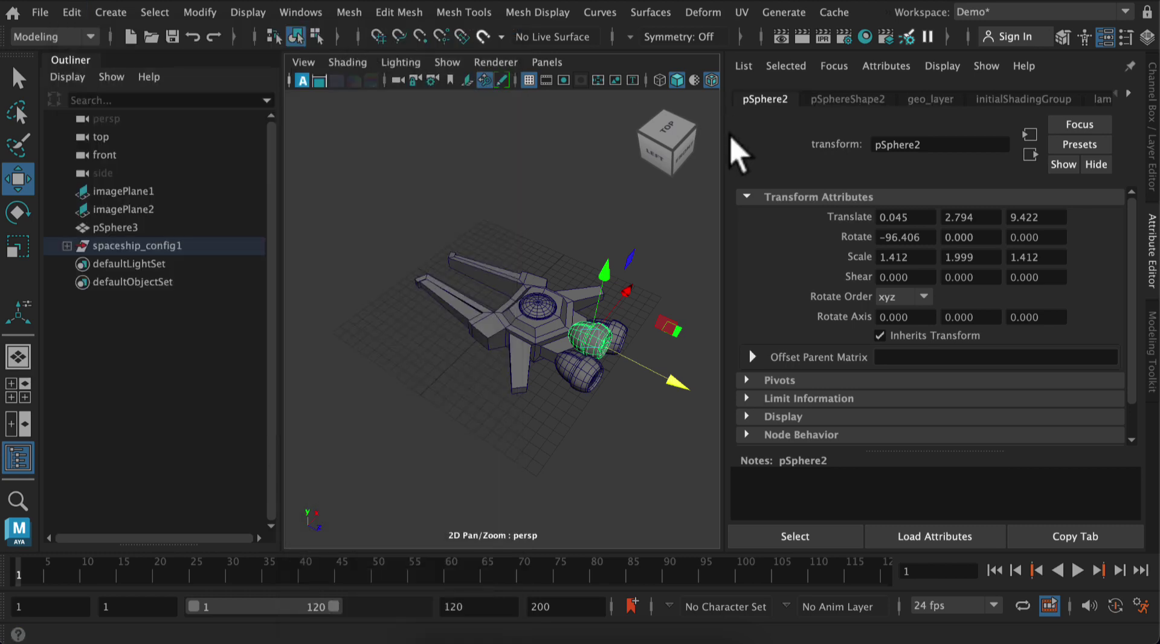
{"action": "left_click", "coordinate": [1129, 93]}
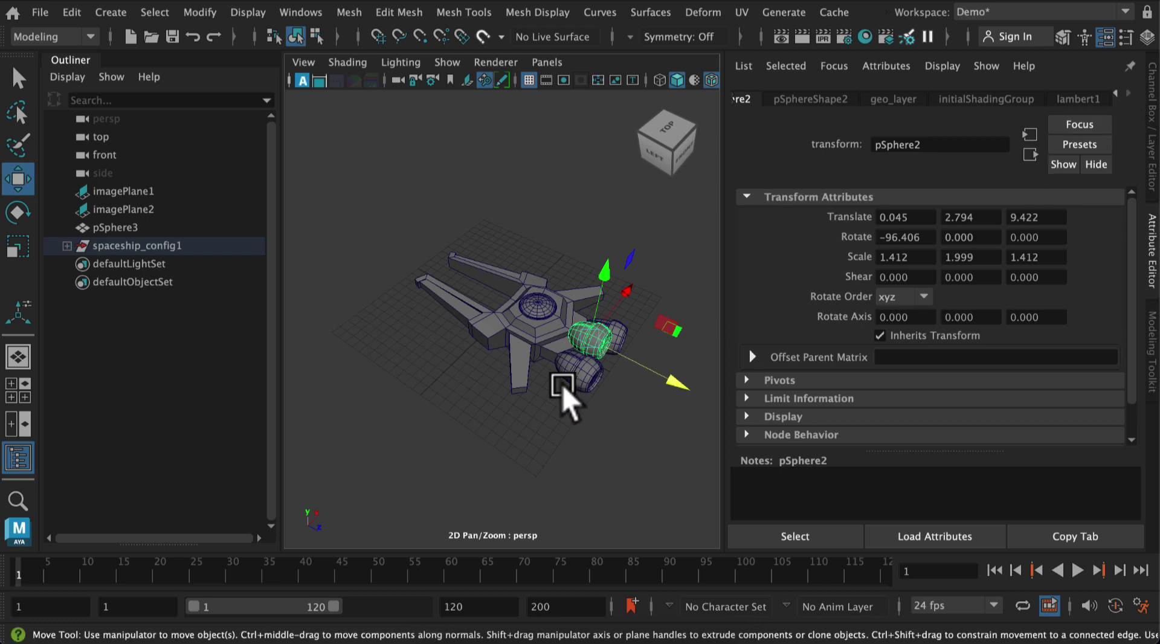
{"action": "left_click", "coordinate": [583, 382]}
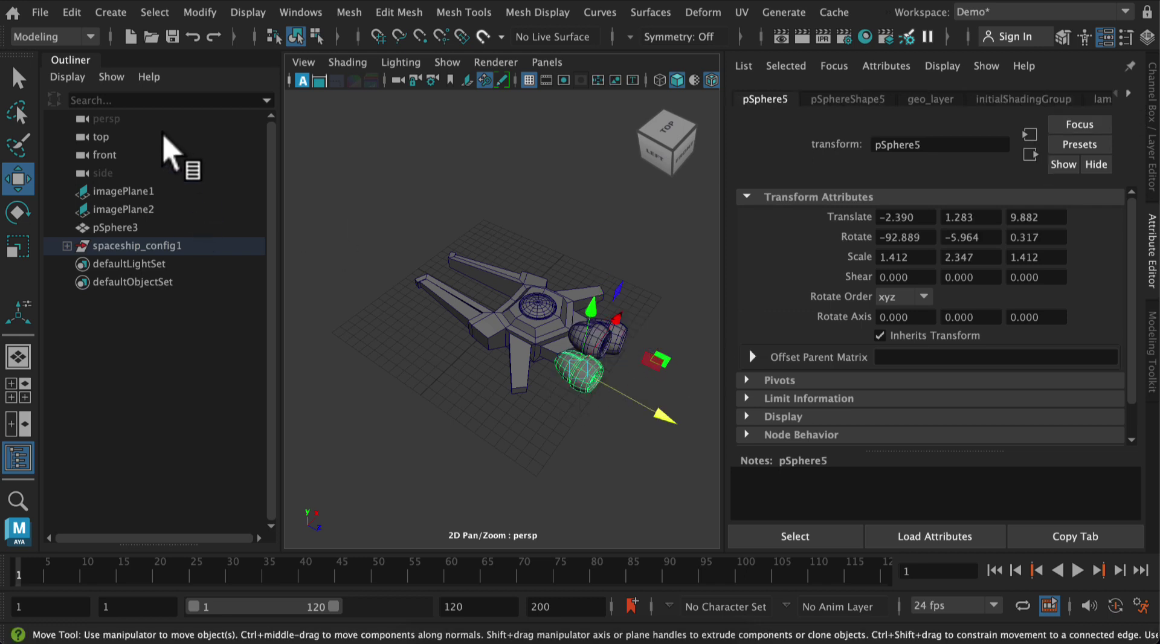
{"action": "left_click", "coordinate": [74, 13]}
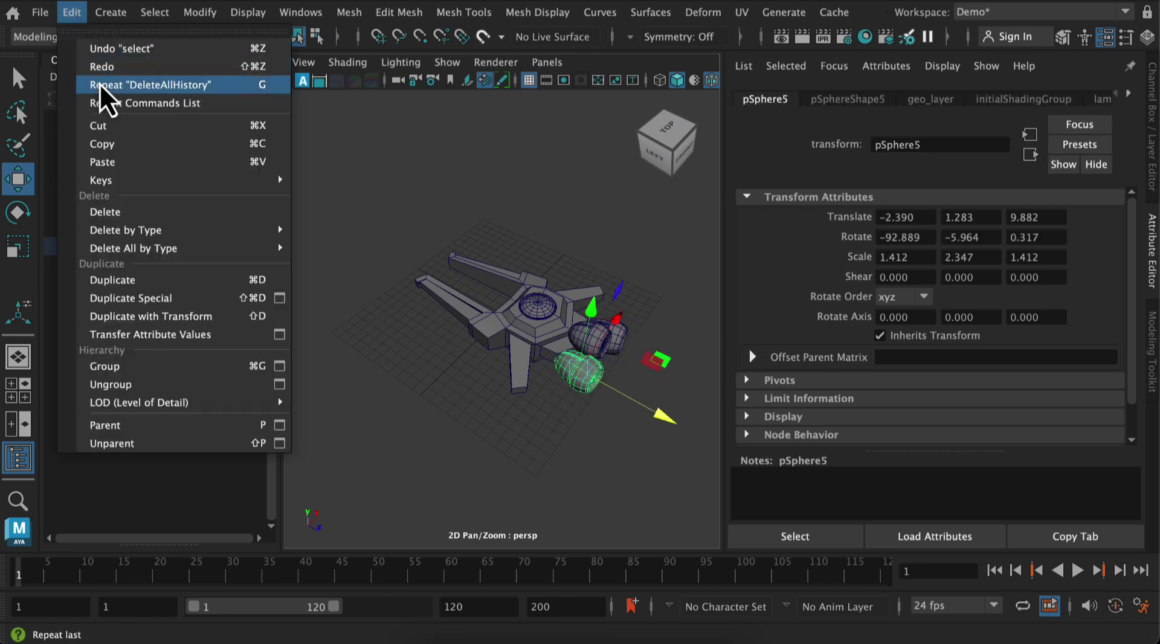
{"action": "left_click", "coordinate": [445, 218]}
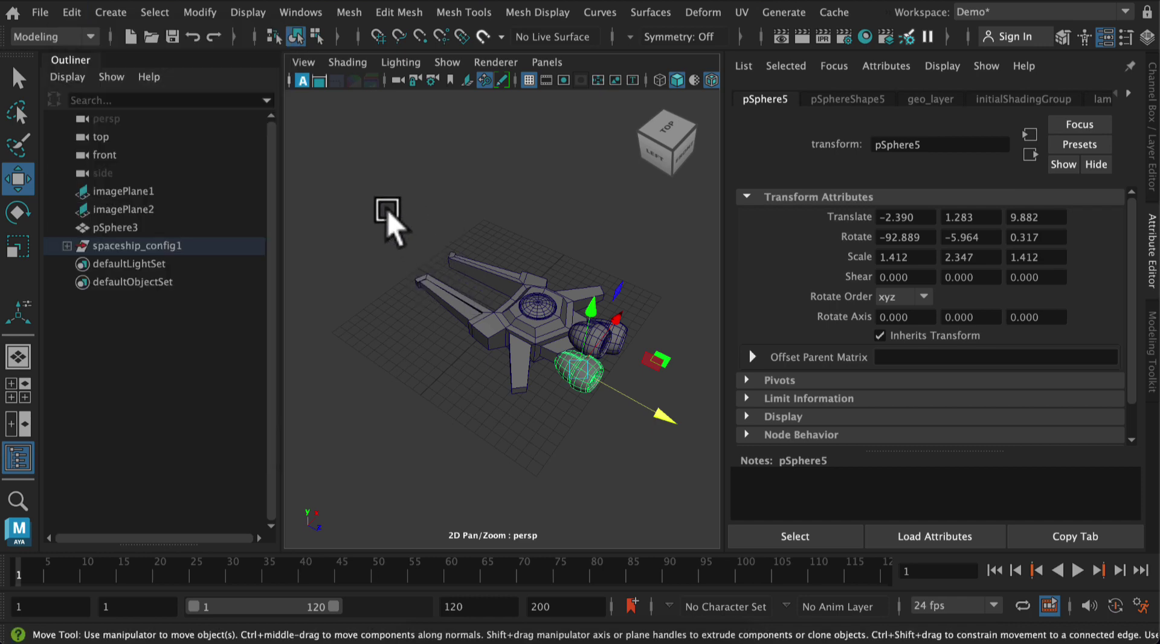
Select all the spaceship parts, delete all history by type, and check the remaining attribute nodes
{"action": "left_click_drag", "start_coordinate": [388, 210], "coordinate": [659, 453]}
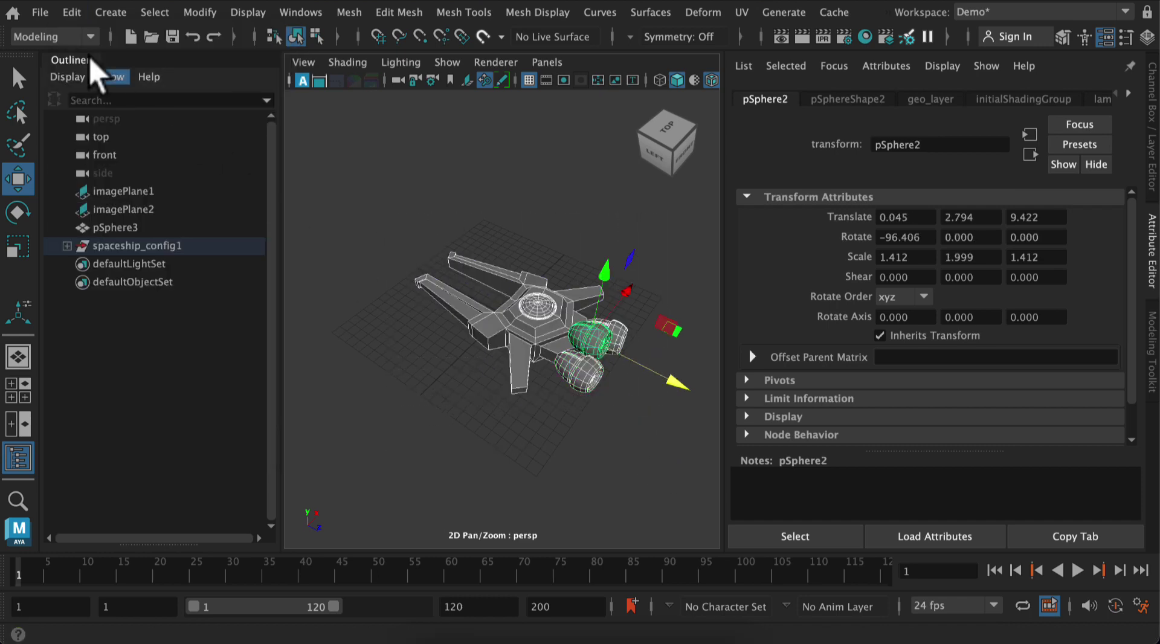
{"action": "left_click", "coordinate": [72, 13]}
{"action": "mouse_move", "coordinate": [136, 248]}
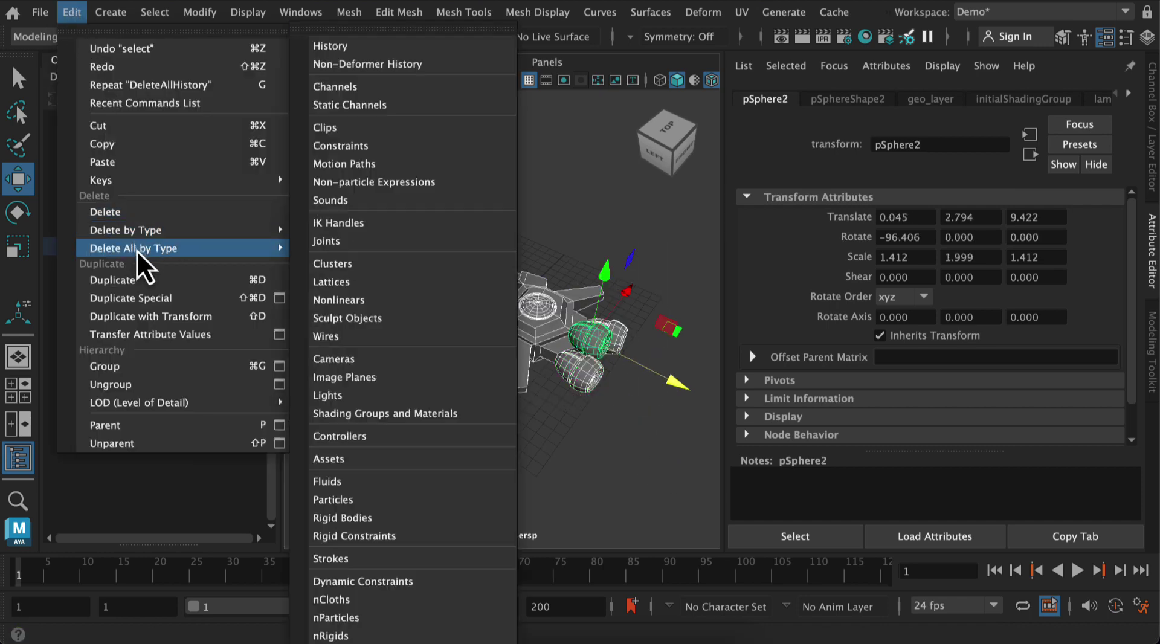
{"action": "left_click", "coordinate": [371, 53]}
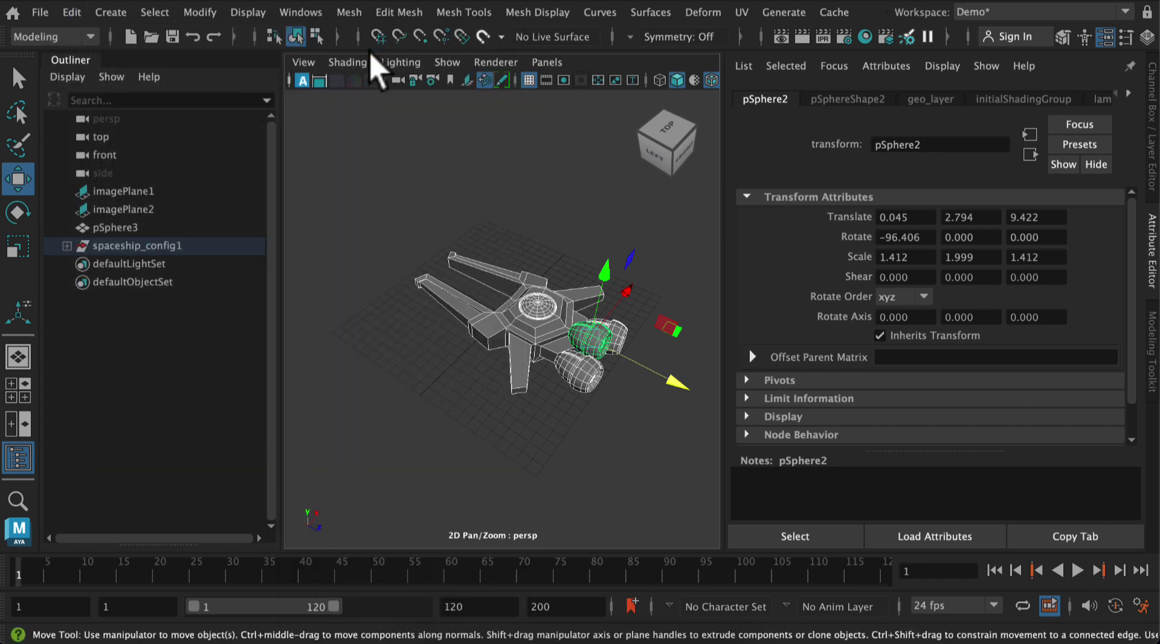
{"action": "left_click", "coordinate": [1129, 94]}
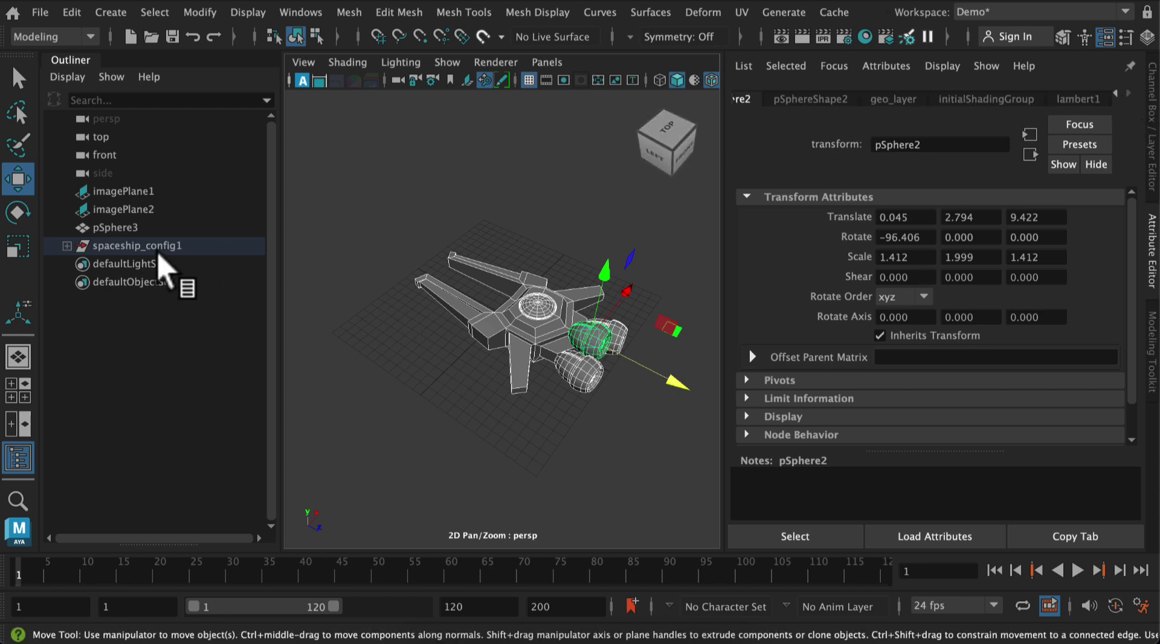
Duplicate the spaceship_config1 group and move the copy straight up about 8.2 units in Y
{"action": "left_click_drag", "start_coordinate": [157, 248], "coordinate": [159, 247]}
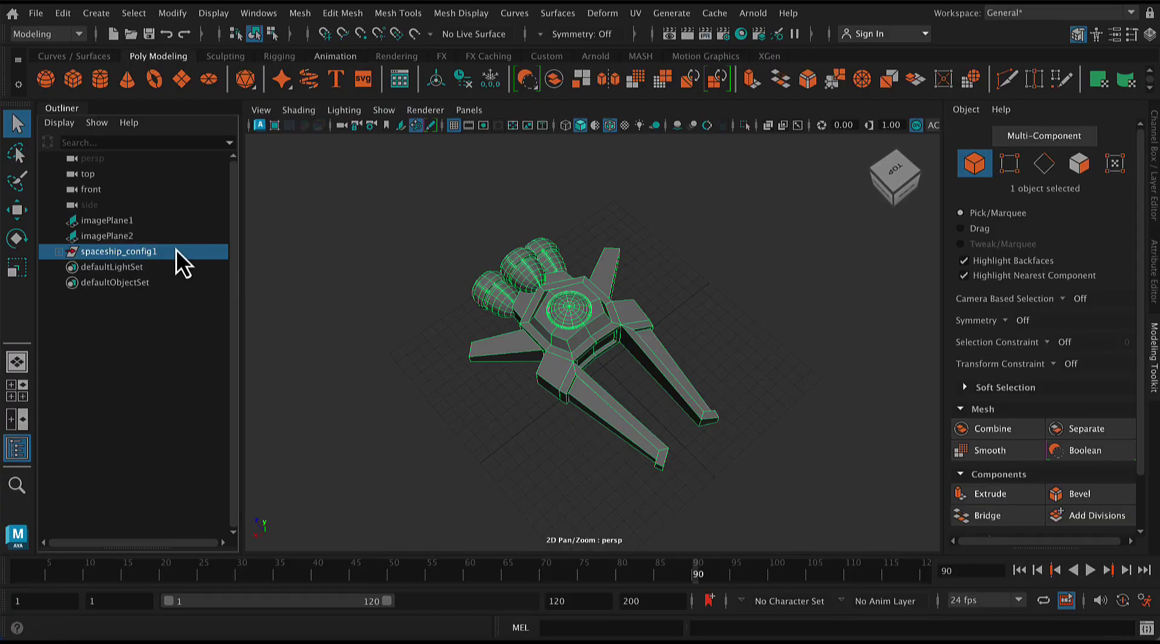
{"action": "left_click", "coordinate": [62, 13]}
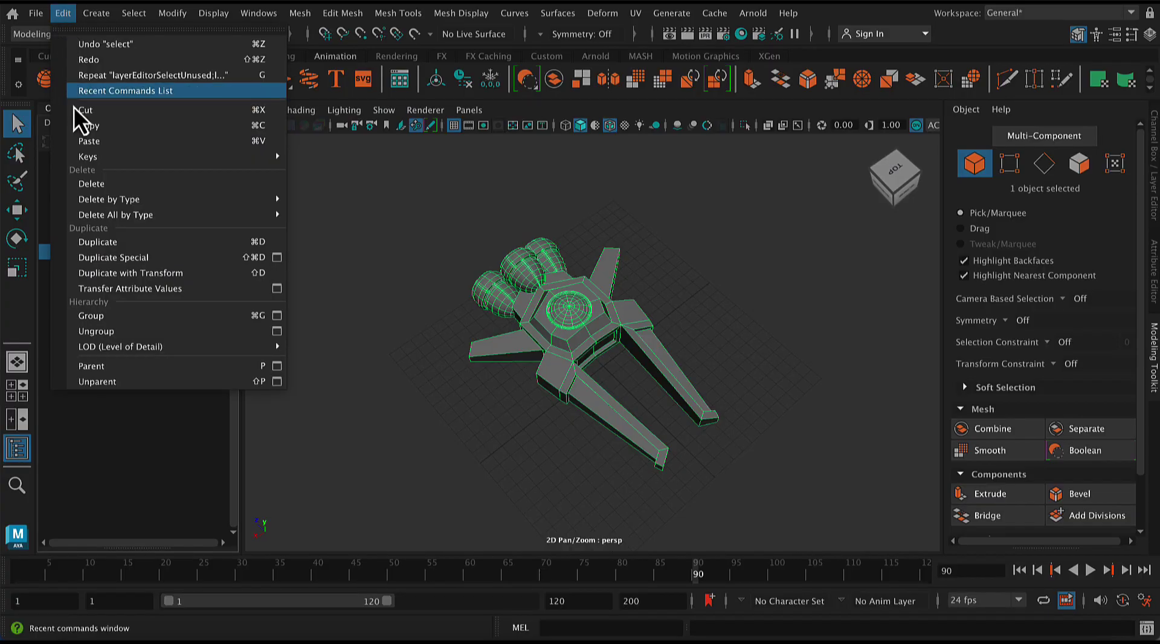
{"action": "left_click", "coordinate": [96, 242]}
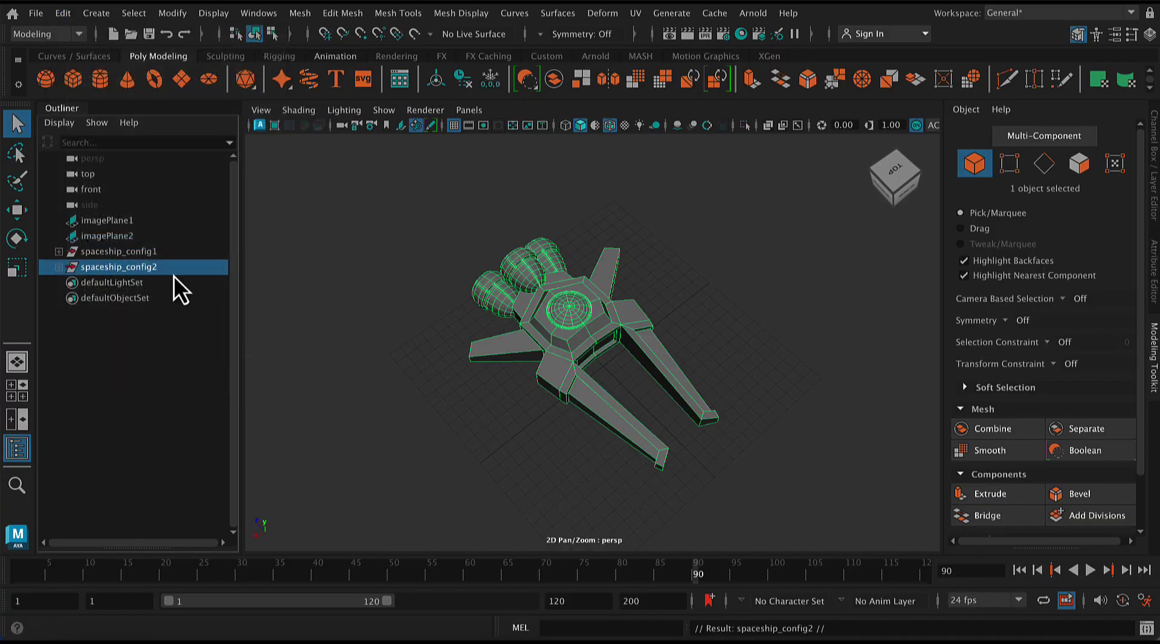
{"action": "left_click_drag", "start_coordinate": [842, 451], "coordinate": [756, 438], "text": "alt"}
{"action": "key", "text": "w"}
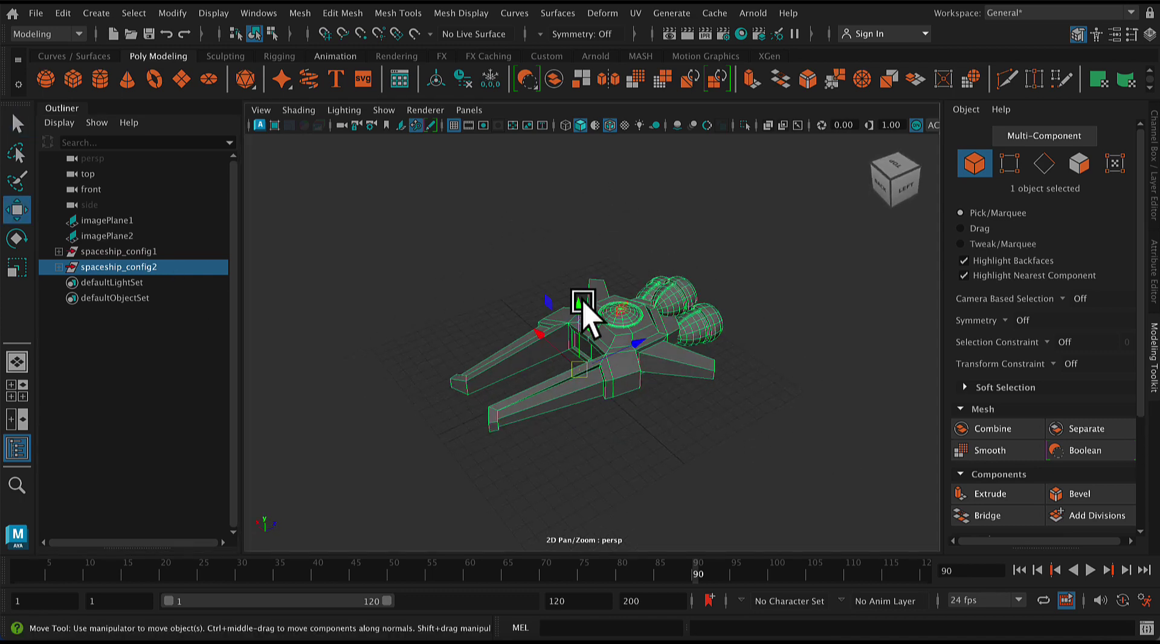
{"action": "left_click_drag", "start_coordinate": [578, 311], "coordinate": [575, 204]}
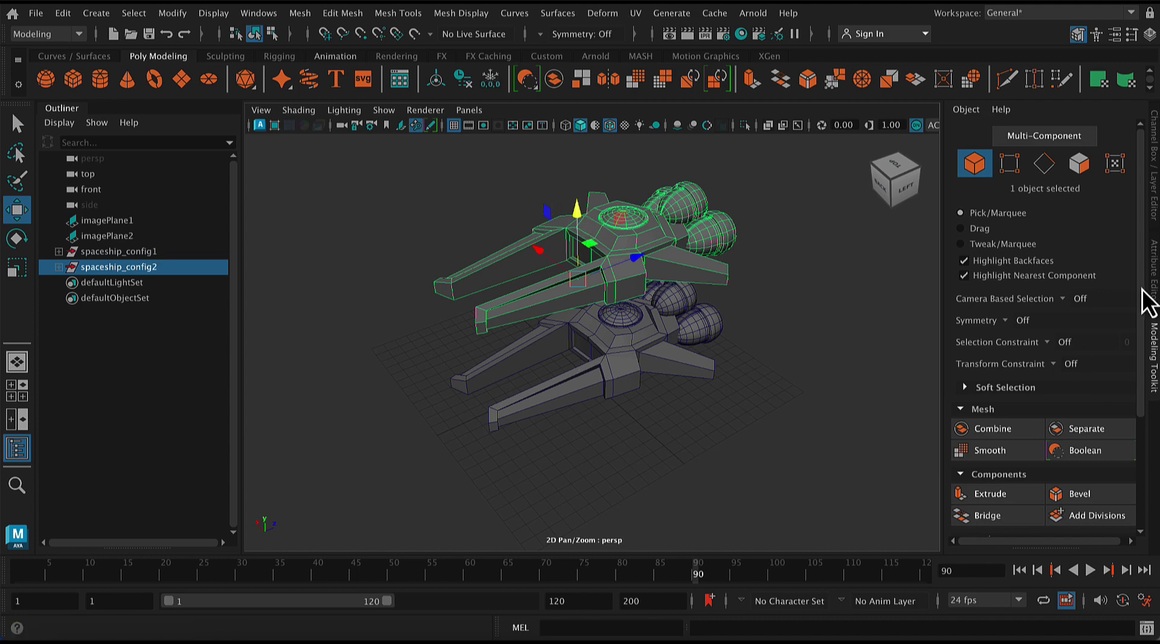
Create a display layer from the spaceship_config1 group and name it Spaceship_lyr1
{"action": "left_click", "coordinate": [1154, 181]}
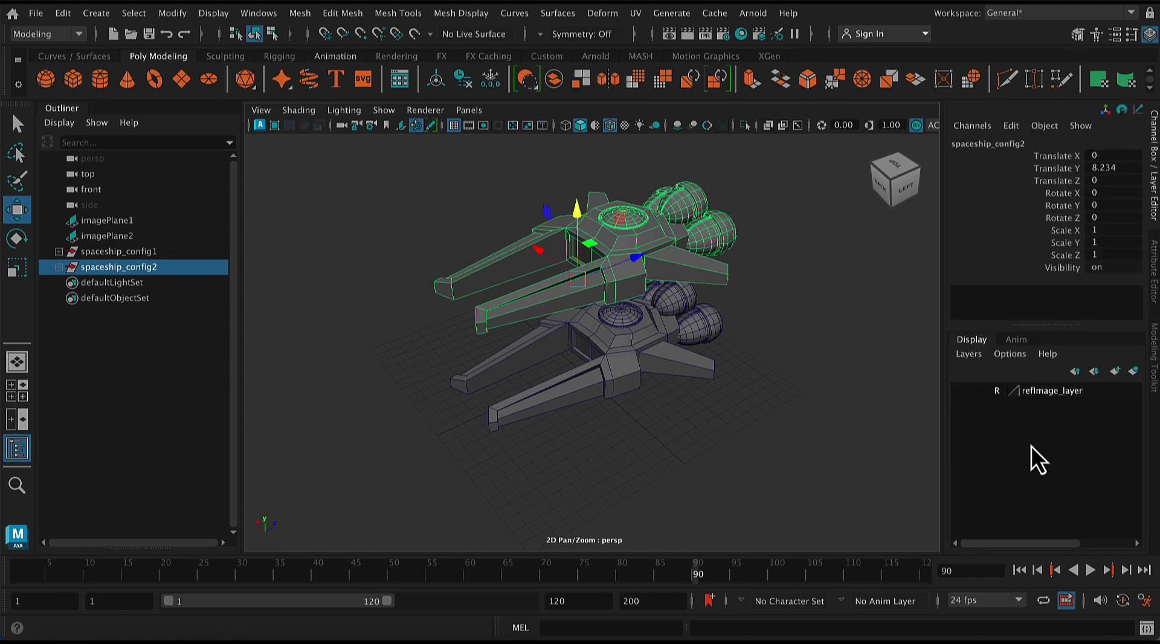
{"action": "left_click", "coordinate": [174, 252]}
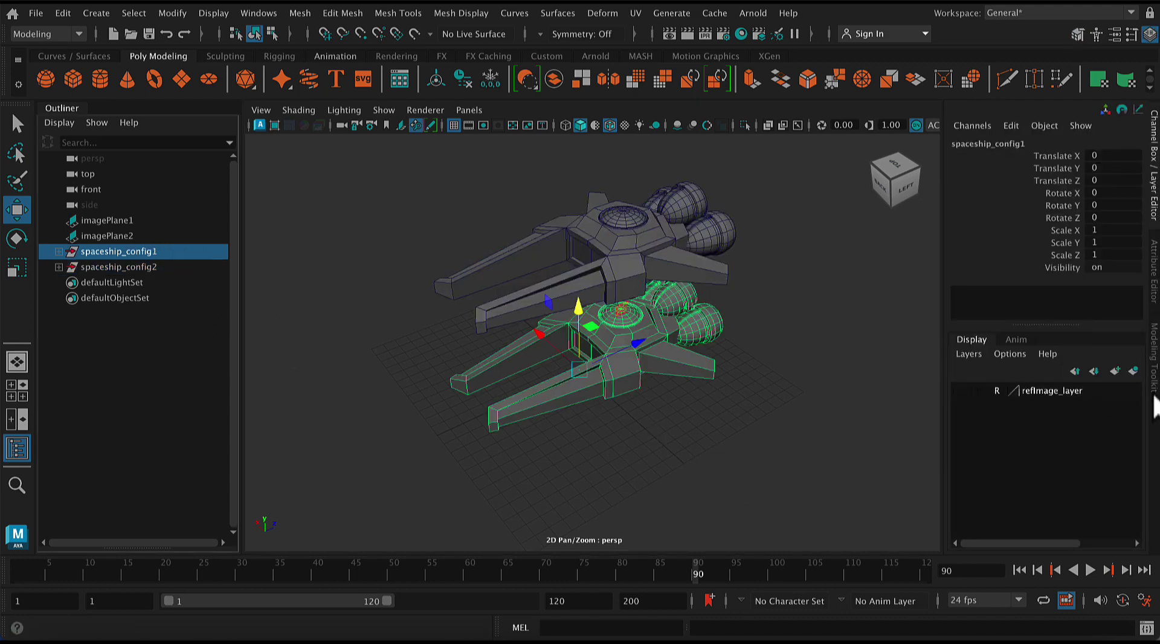
{"action": "left_click", "coordinate": [970, 356]}
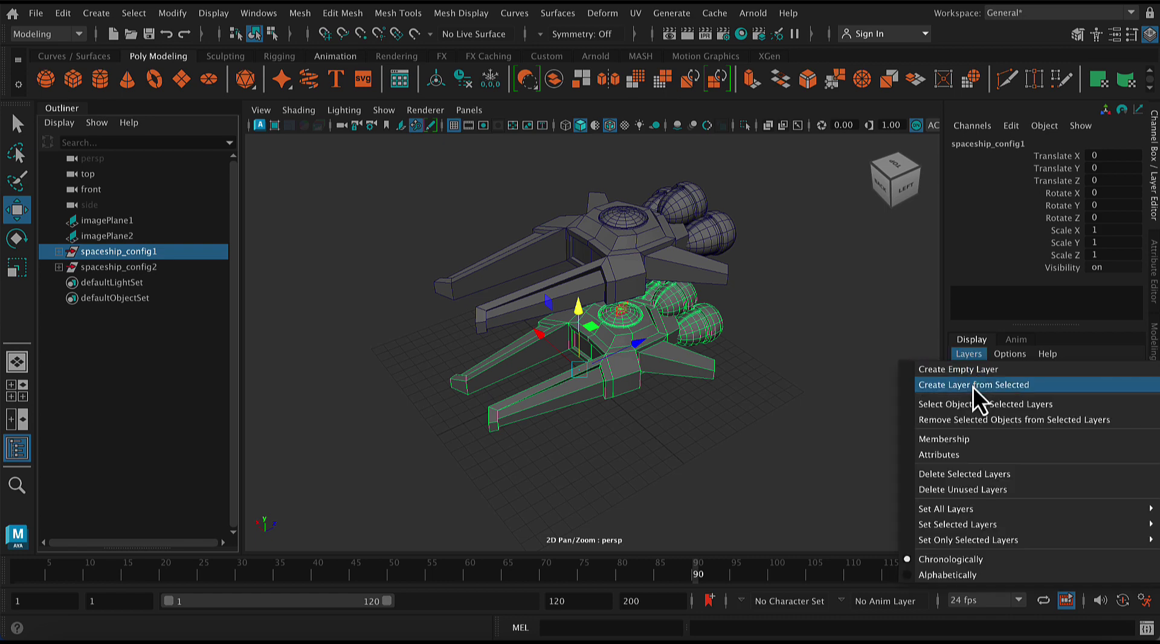
{"action": "left_click", "coordinate": [979, 386]}
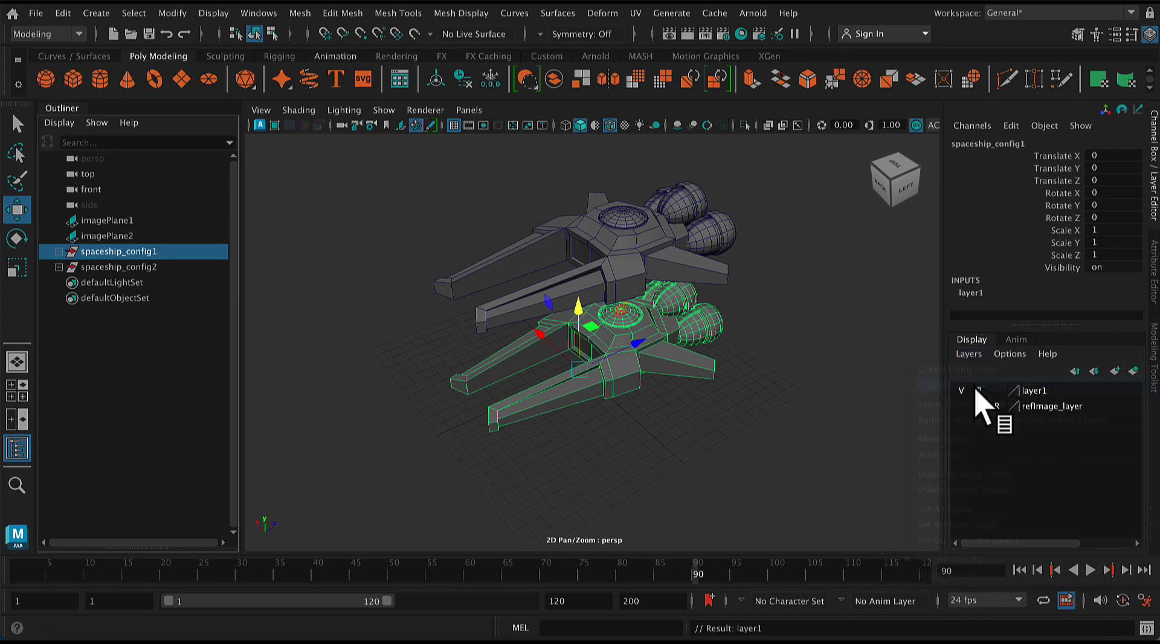
{"action": "double_click", "coordinate": [1031, 398]}
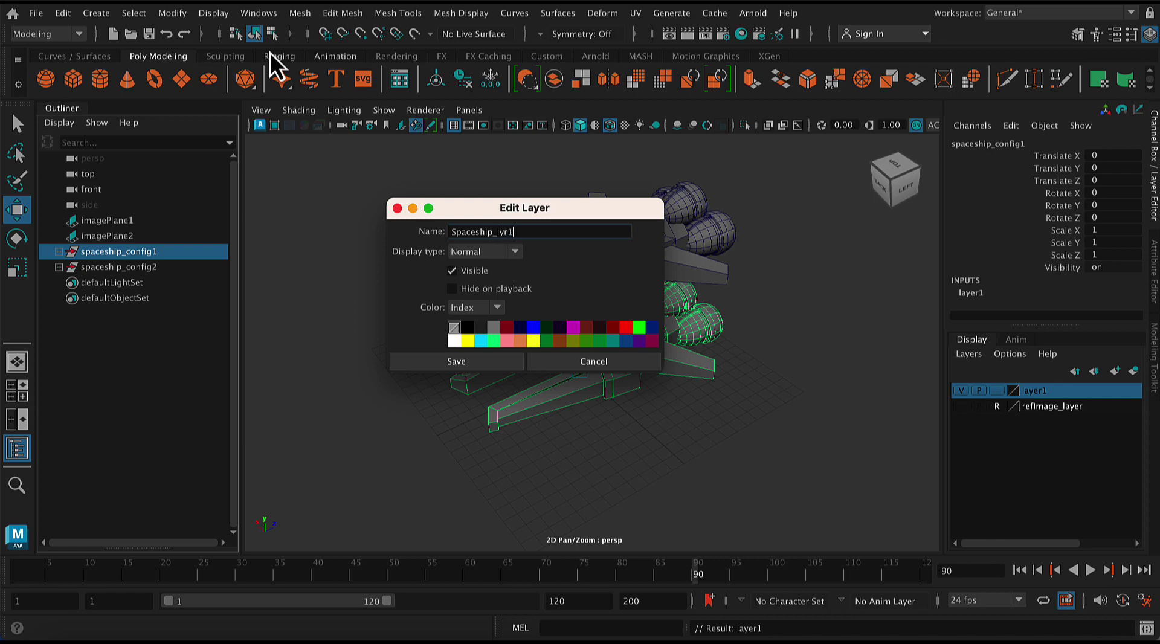
{"action": "left_click", "coordinate": [449, 364]}
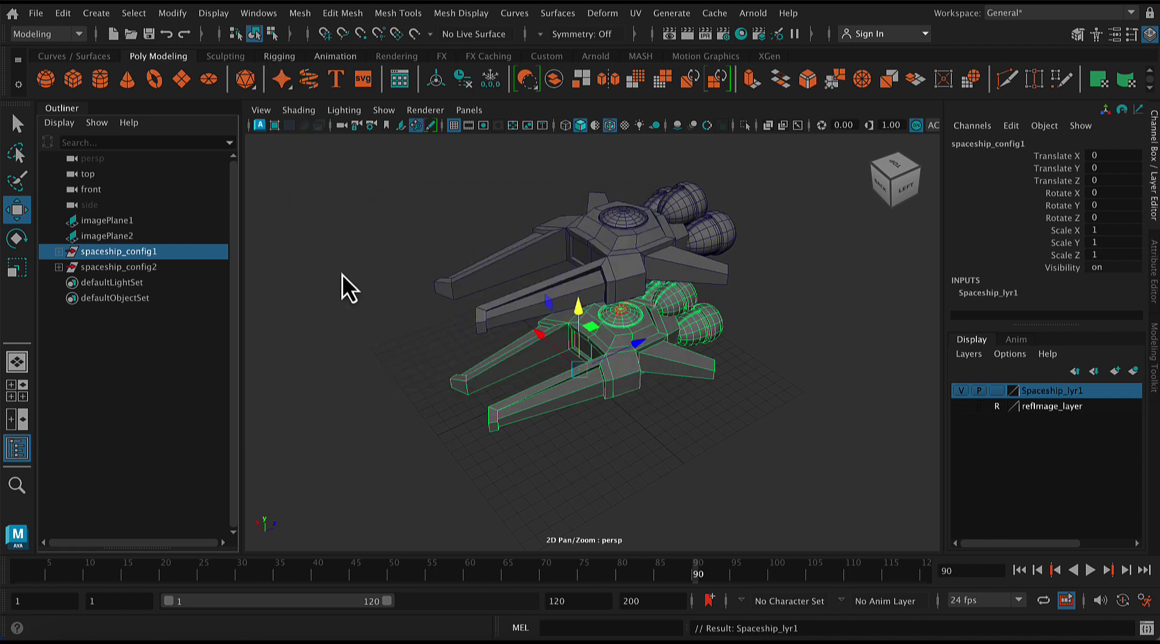
Create a display layer from the spaceship_config2 group, name it Spaceship_lyr2, and clear the selection
{"action": "left_click", "coordinate": [151, 268]}
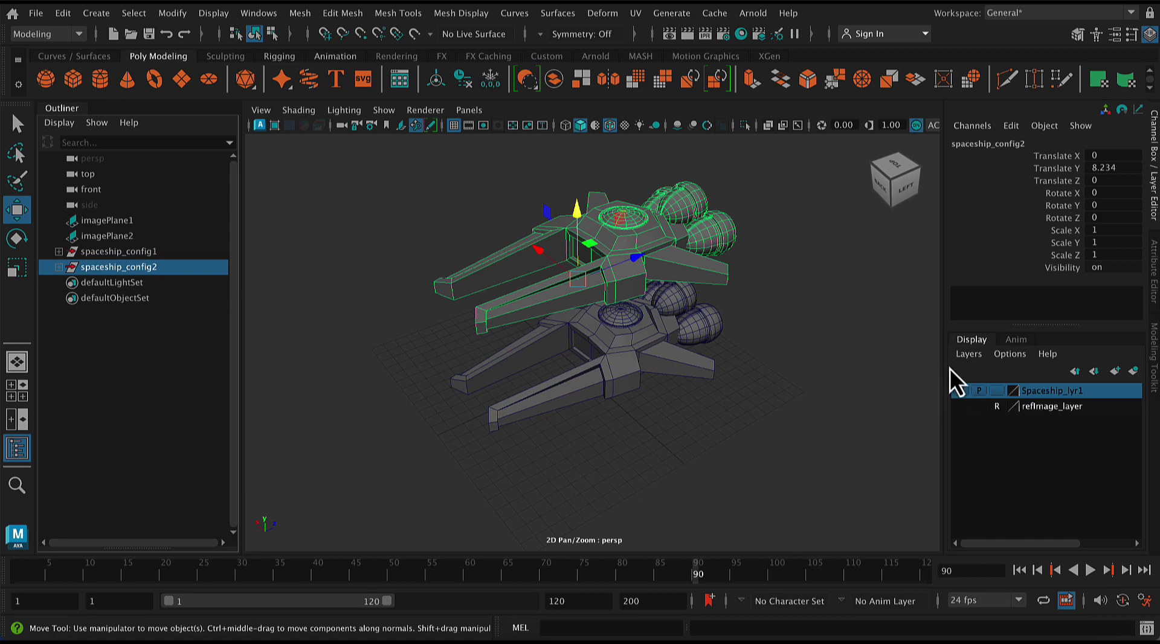
{"action": "left_click", "coordinate": [968, 354]}
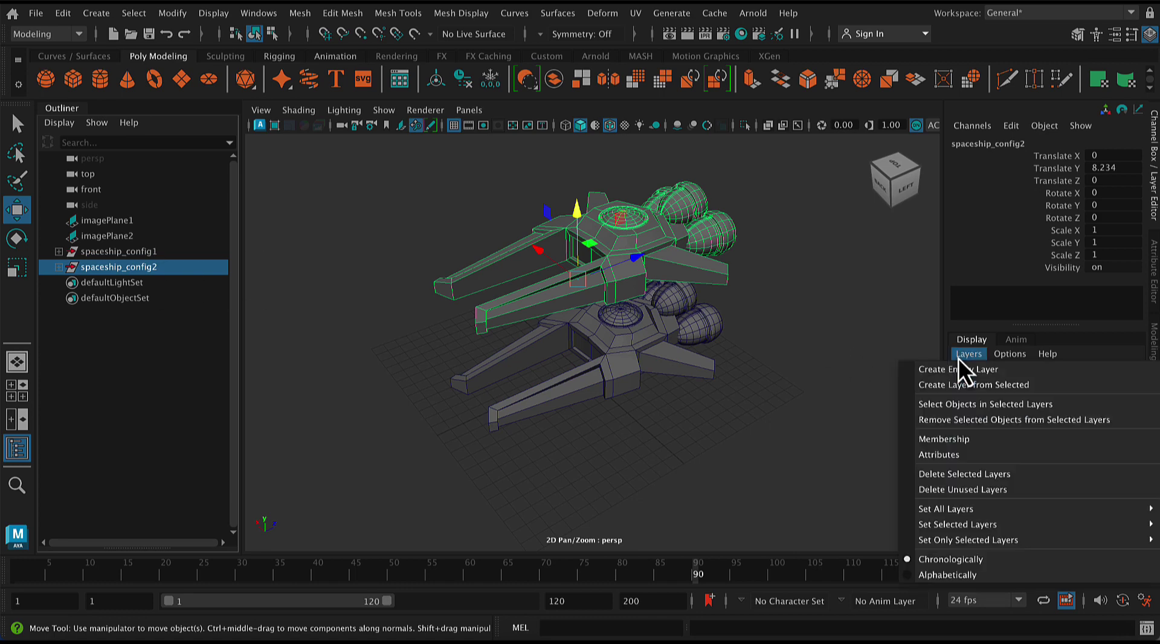
{"action": "left_click", "coordinate": [972, 386]}
{"action": "left_click", "coordinate": [1049, 396]}
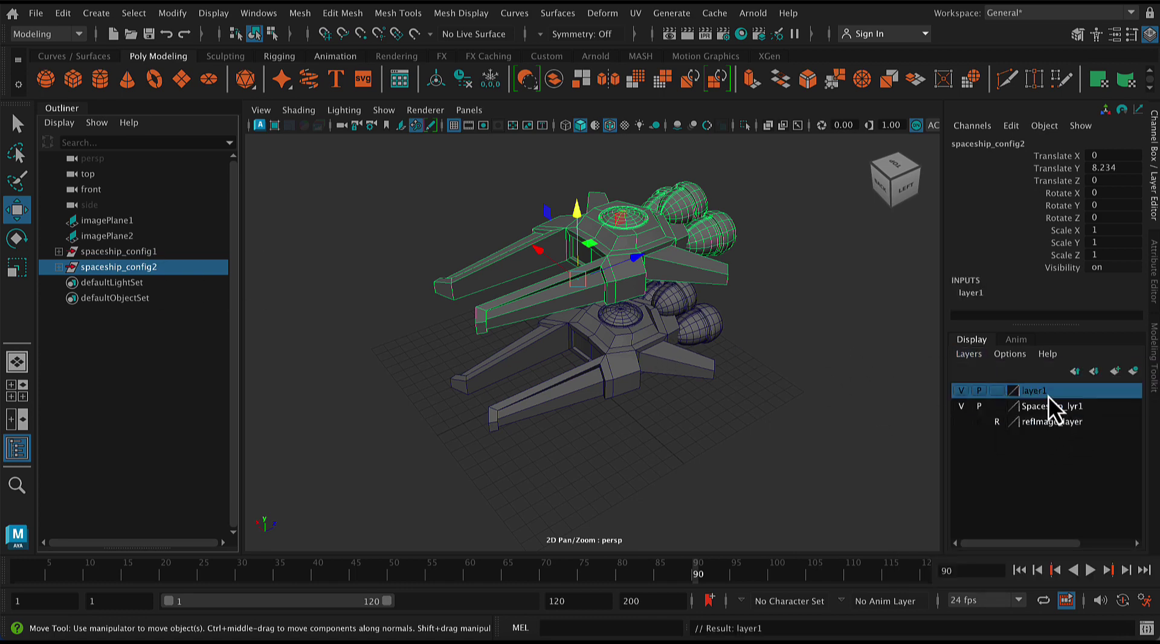
{"action": "right_click", "coordinate": [1048, 404]}
{"action": "left_click", "coordinate": [1033, 392]}
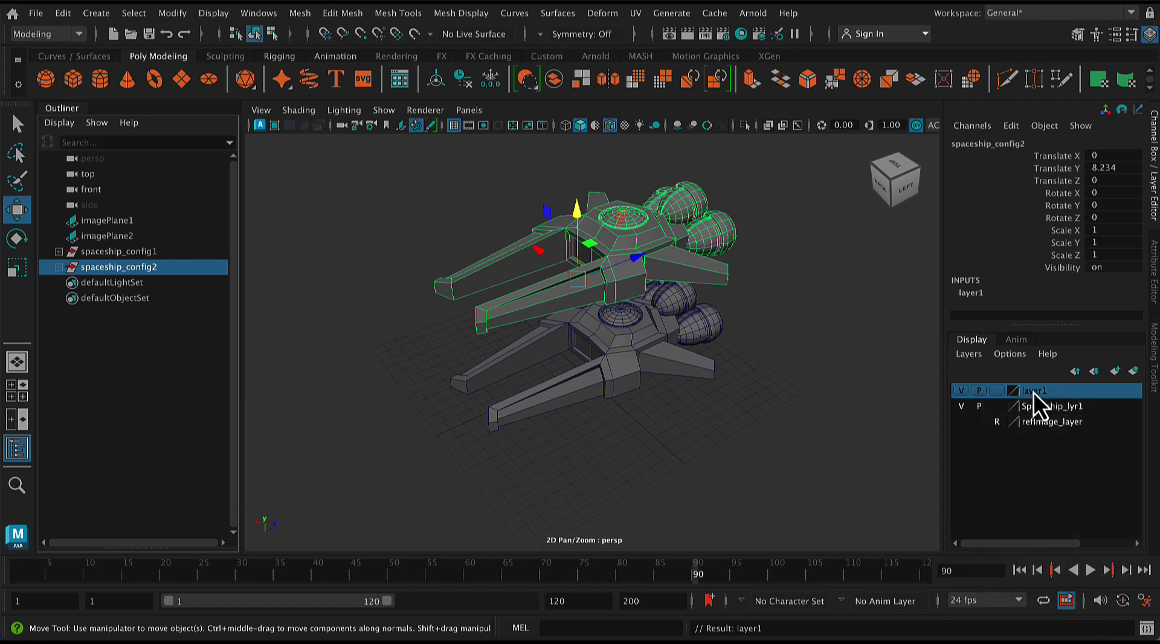
{"action": "right_click", "coordinate": [1034, 394]}
{"action": "left_click", "coordinate": [1041, 426]}
{"action": "double_click", "coordinate": [1034, 394]}
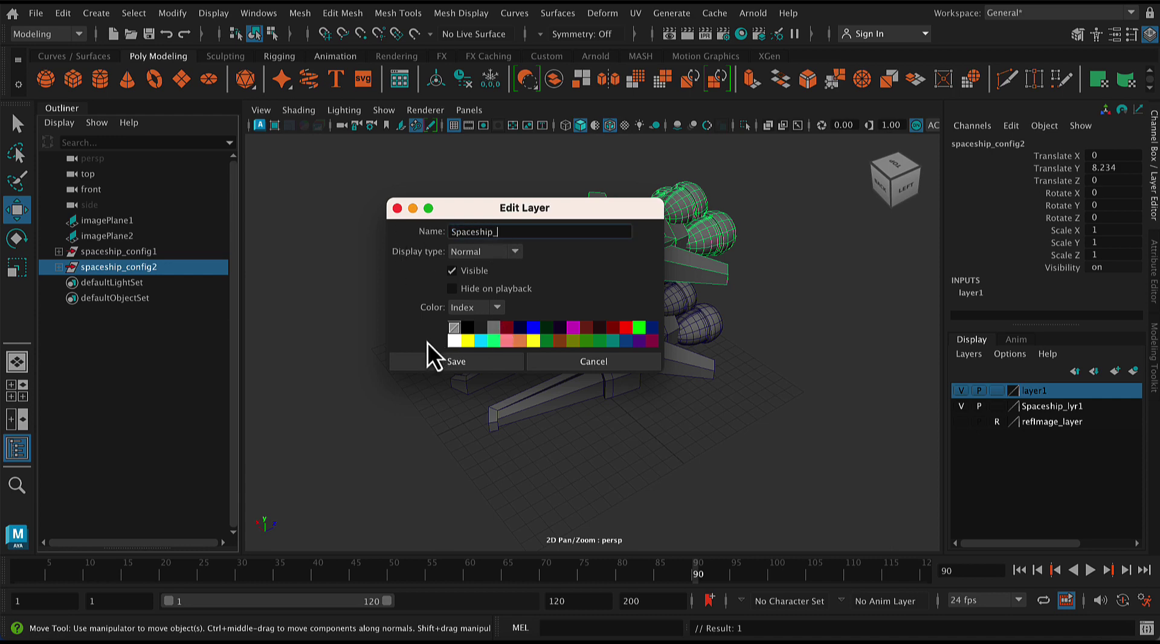
{"action": "left_click", "coordinate": [448, 363]}
{"action": "left_click", "coordinate": [795, 418]}
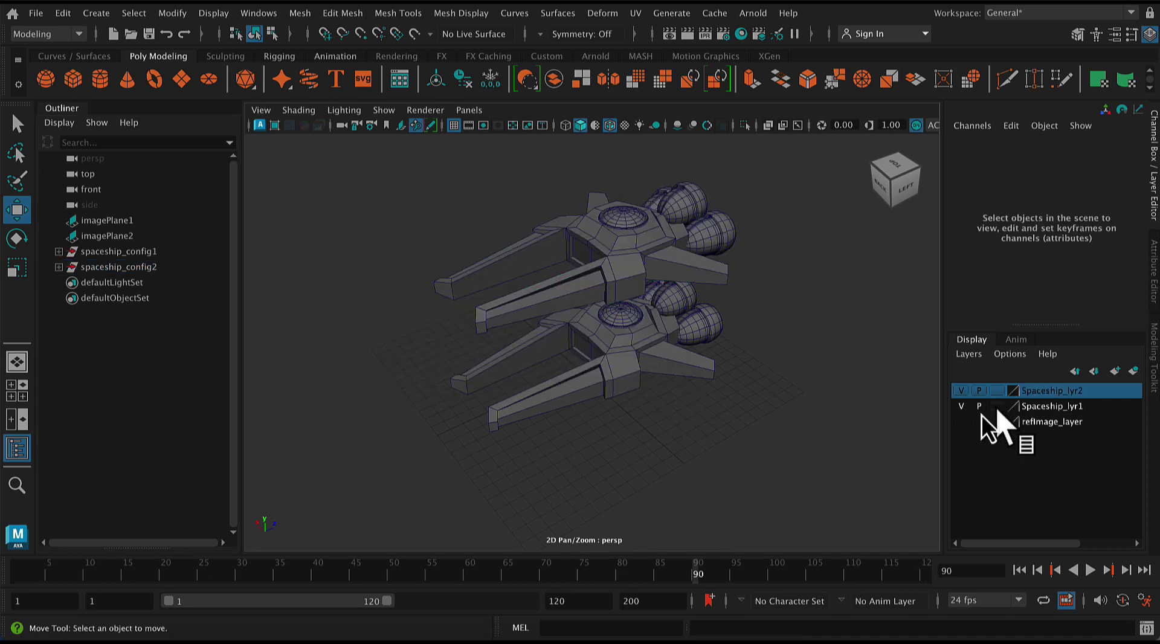
Turn off visibility of the Spaceship_lyr1 and Spaceship_lyr2 layers and select the spaceship_config1 group
{"action": "left_click", "coordinate": [962, 407]}
{"action": "left_click", "coordinate": [961, 392]}
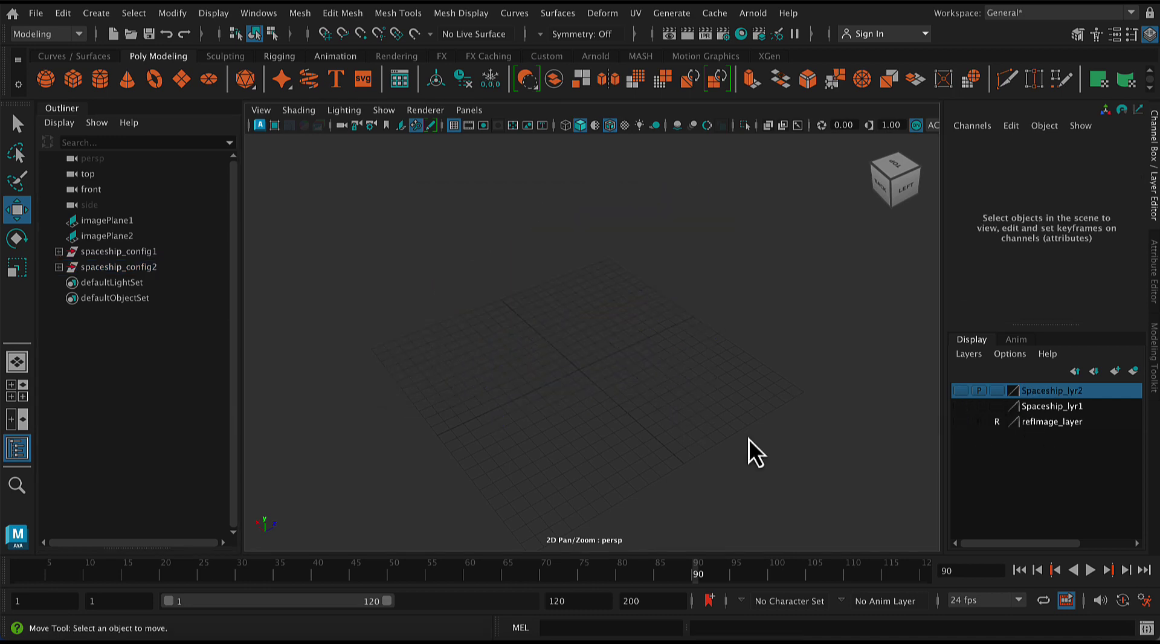
{"action": "left_click", "coordinate": [141, 254]}
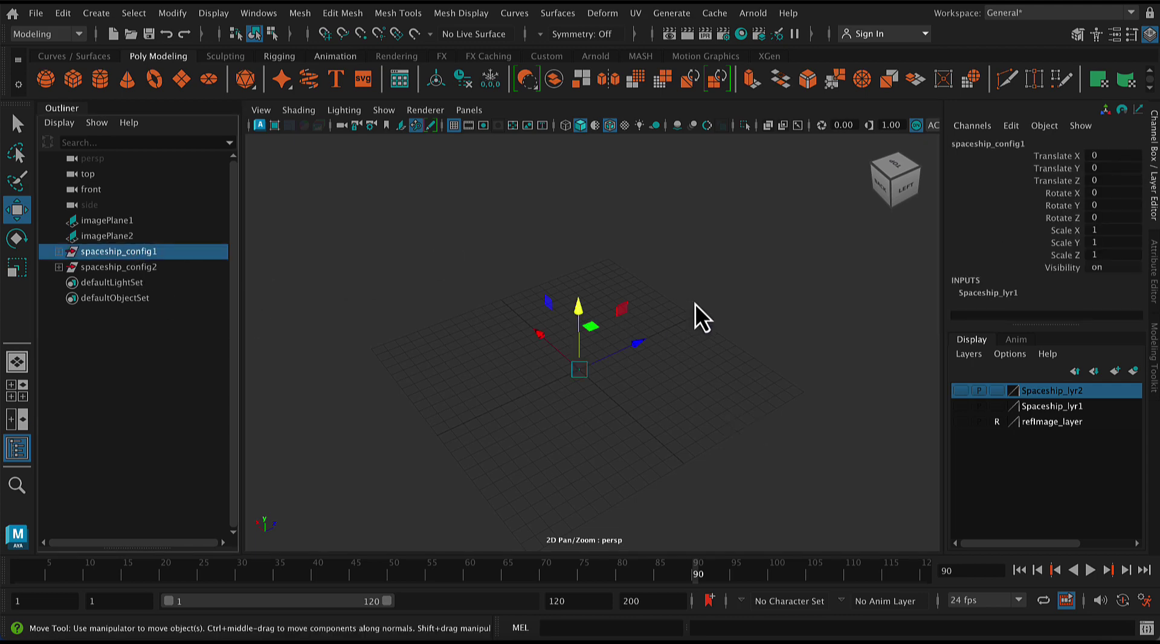
{"action": "left_click", "coordinate": [965, 406]}
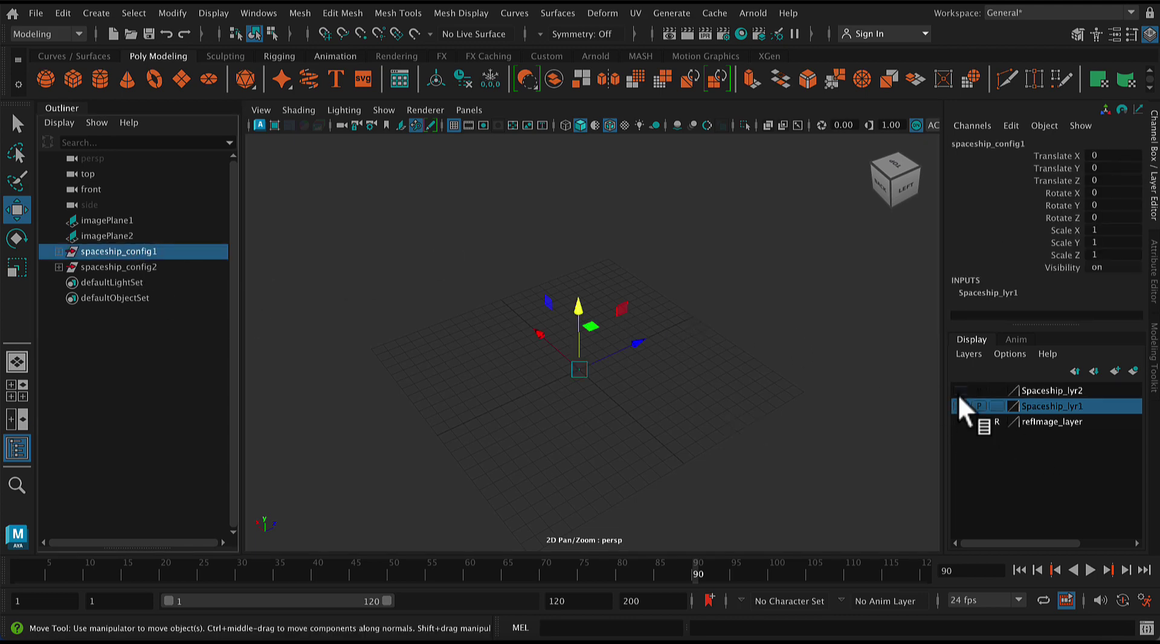
Turn visibility of the Spaceship_lyr2 and Spaceship_lyr1 layers back on and clear the selection
{"action": "left_click", "coordinate": [961, 392]}
{"action": "left_click", "coordinate": [961, 407]}
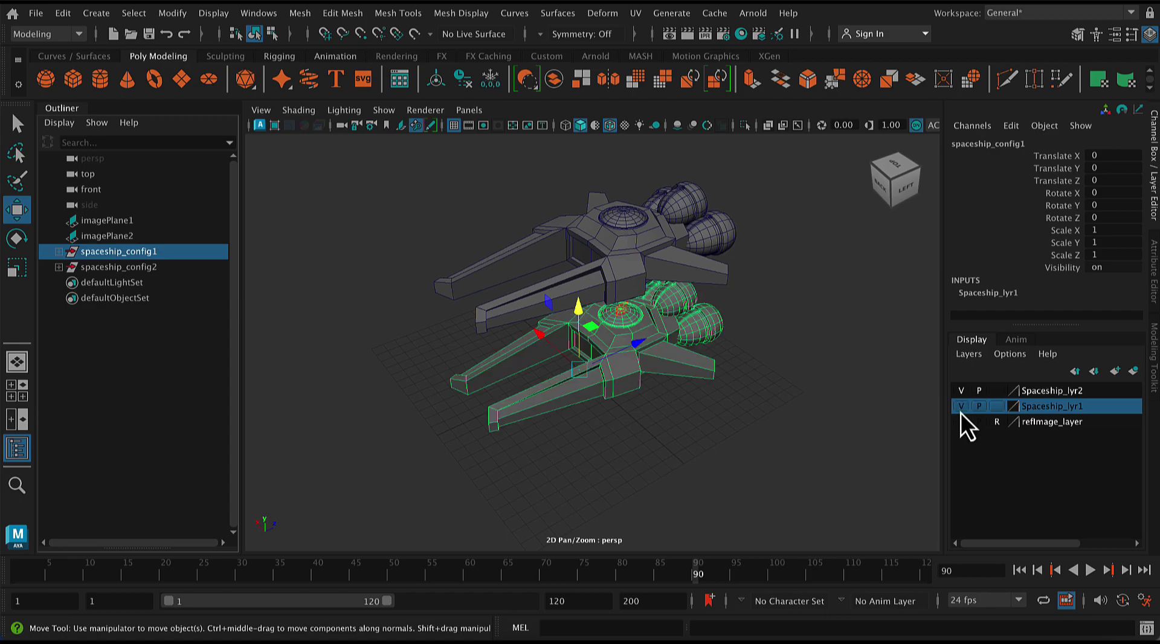
{"action": "left_click", "coordinate": [813, 432]}
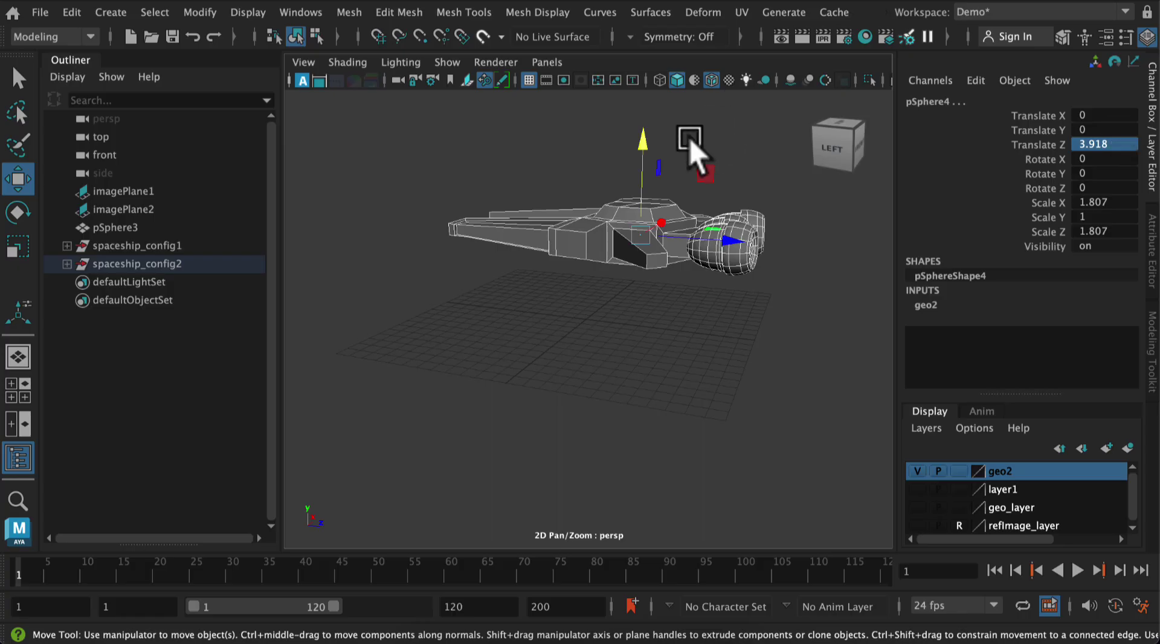
Move the selected spaceship_config2 parts straight down to Translate Y -5.49 and clear the selection
{"action": "left_click_drag", "start_coordinate": [691, 145], "coordinate": [644, 247]}
{"action": "left_click", "coordinate": [791, 305]}
{"action": "mouse_move", "coordinate": [800, 308]}
{"action": "left_mouse_down", "text": "alt"}
{"action": "mouse_move", "coordinate": [726, 354]}
{"action": "mouse_move", "coordinate": [786, 334]}
{"action": "mouse_move", "coordinate": [786, 296]}
{"action": "left_mouse_up", "text": "alt"}
Expand the spaceship_config2 group and examine which sphere and cube objects make up the ship
{"action": "left_click", "coordinate": [66, 263]}
{"action": "left_click", "coordinate": [176, 301]}
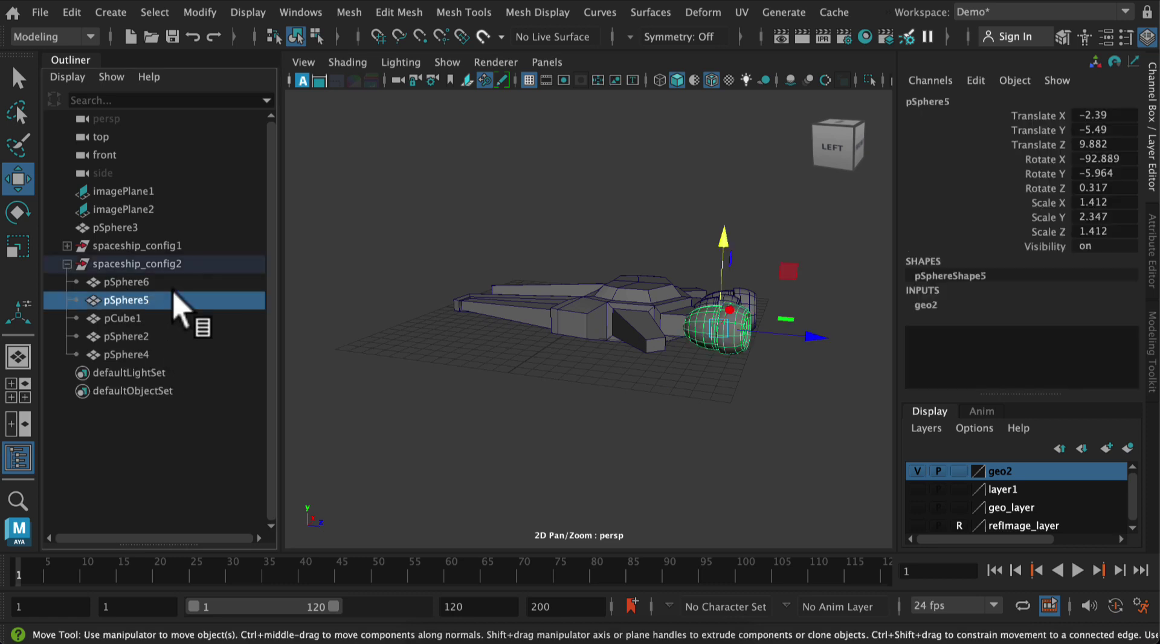
{"action": "left_click_drag", "start_coordinate": [182, 334], "coordinate": [181, 349]}
{"action": "left_click", "coordinate": [170, 339]}
{"action": "left_click", "coordinate": [174, 357]}
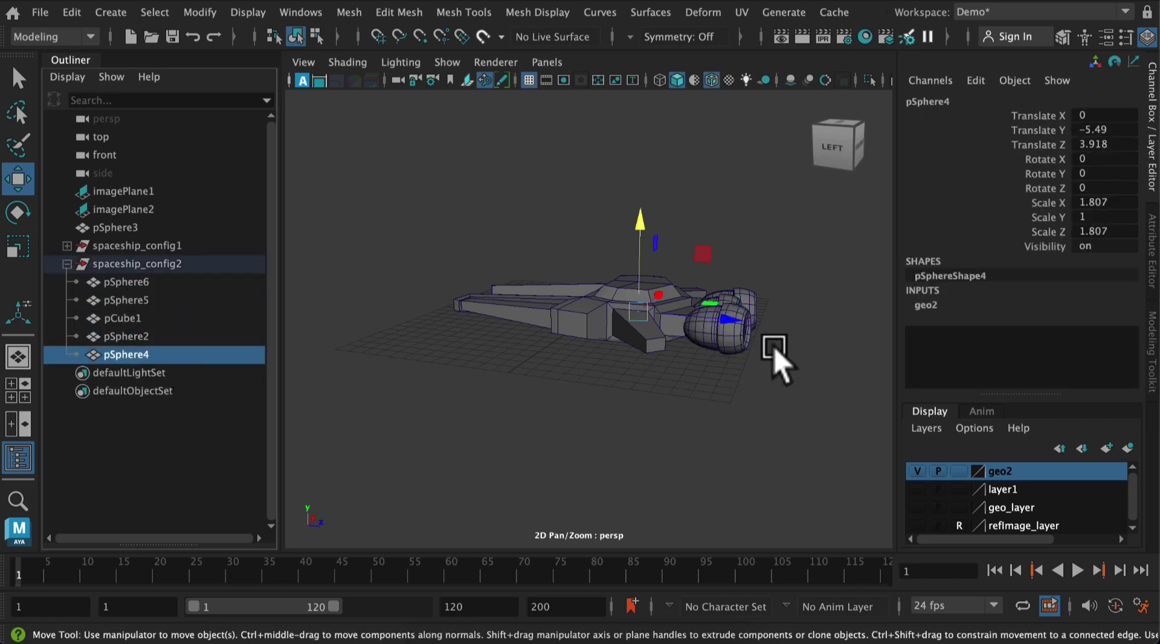
{"action": "key", "text": "f"}
{"action": "right_click_drag", "start_coordinate": [765, 340], "coordinate": [611, 386], "text": "alt"}
{"action": "left_click_drag", "start_coordinate": [611, 386], "coordinate": [611, 375], "text": "alt"}
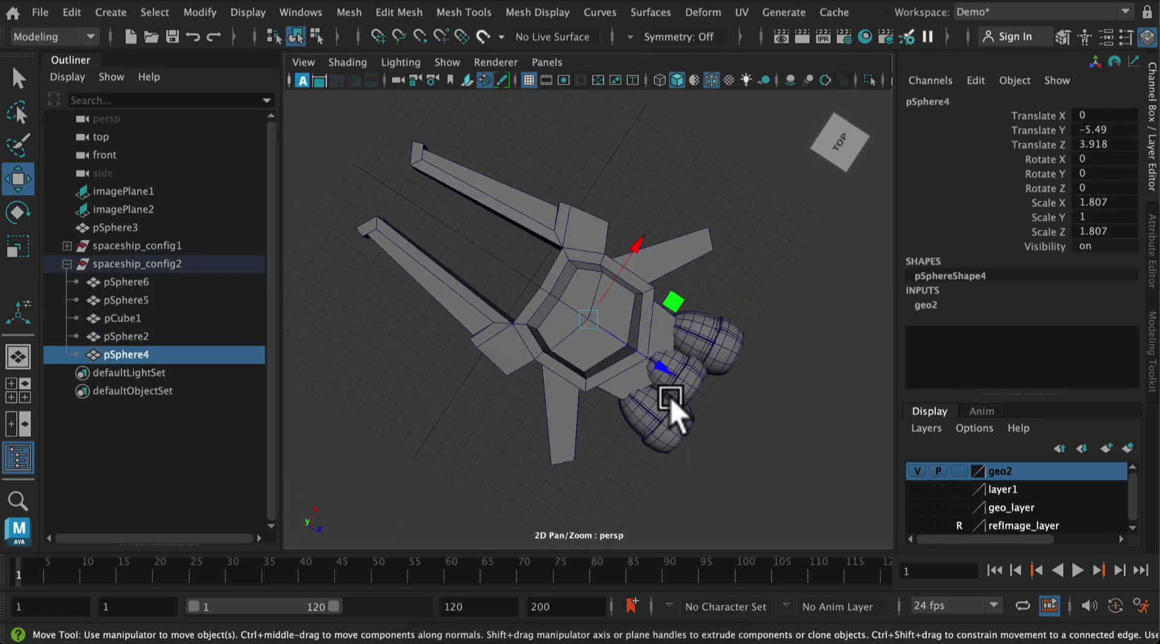
{"action": "left_click_drag", "start_coordinate": [675, 403], "coordinate": [515, 424], "text": "alt"}
{"action": "left_click", "coordinate": [515, 424]}
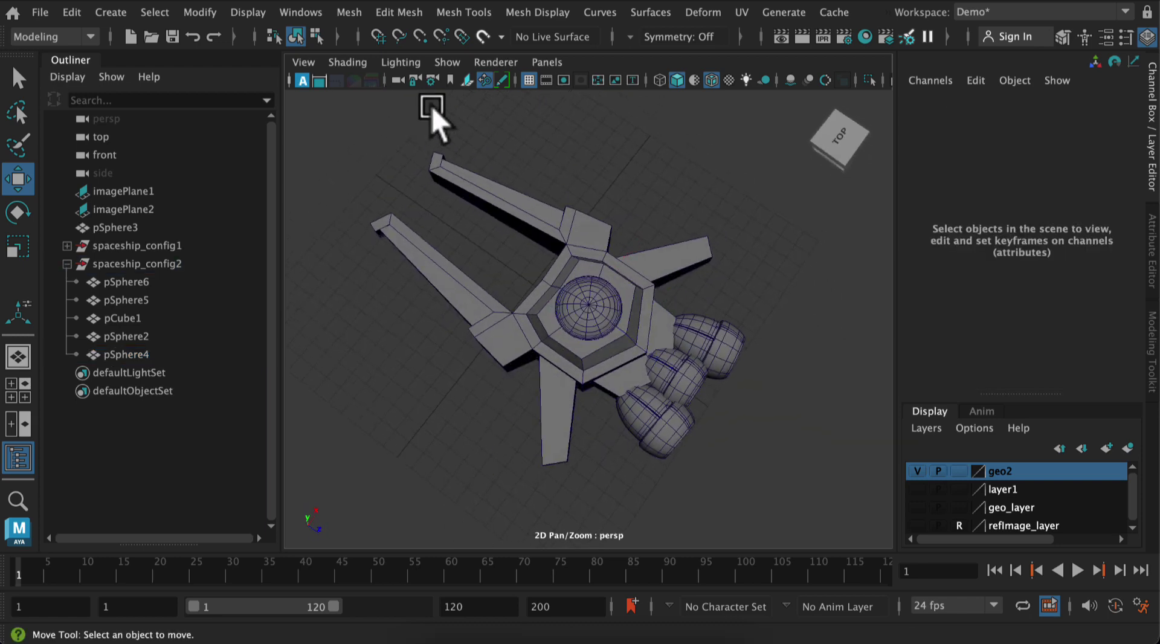
{"action": "left_click_drag", "start_coordinate": [531, 338], "coordinate": [635, 483], "text": "alt"}
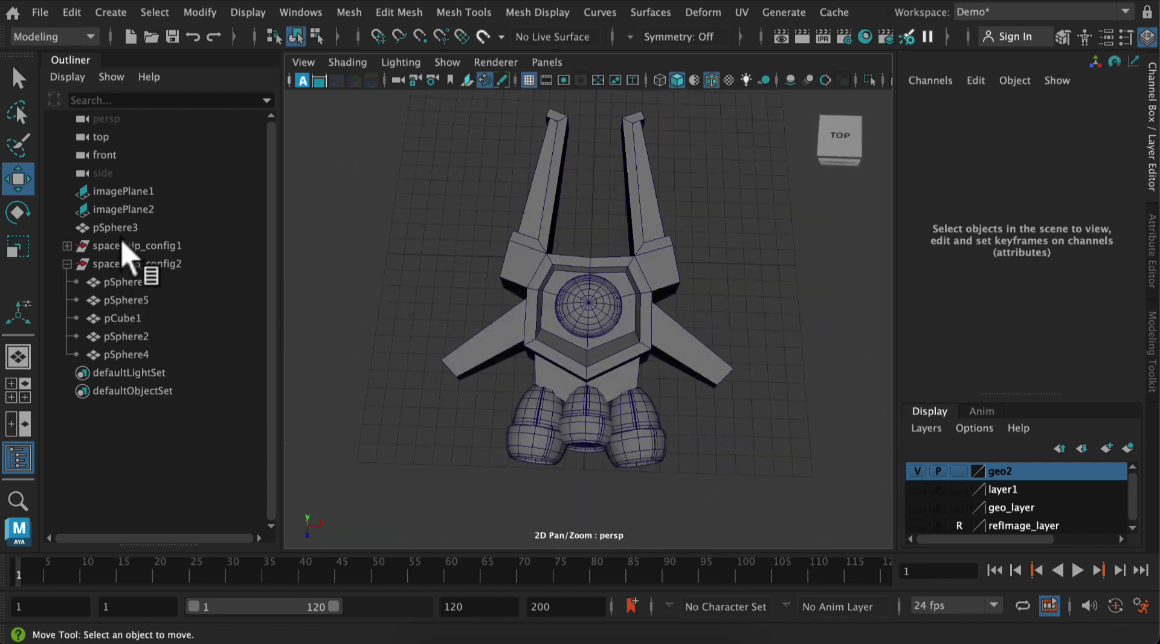
{"action": "right_click_drag", "start_coordinate": [639, 348], "coordinate": [543, 339]}
{"action": "left_click_drag", "start_coordinate": [409, 330], "coordinate": [752, 444]}
{"action": "left_click", "coordinate": [375, 345]}
{"action": "right_click_drag", "start_coordinate": [536, 347], "coordinate": [583, 302]}
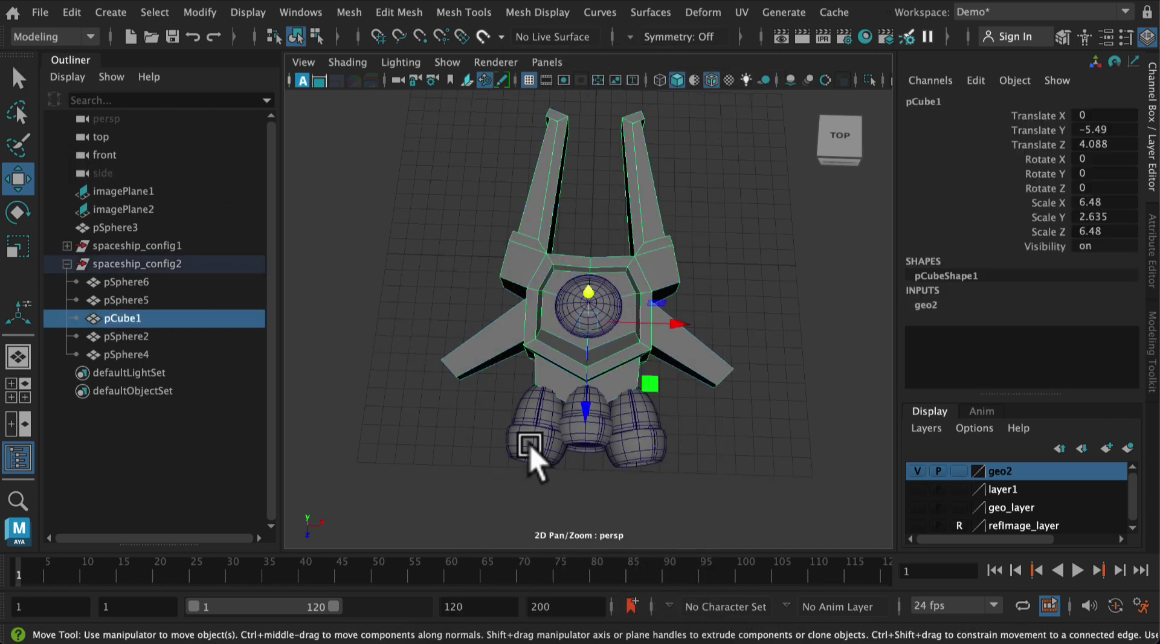
Select the three engine spheres and move them backward along Z, away from the hull
{"action": "left_click", "coordinate": [528, 444]}
{"action": "key", "text": "q"}
{"action": "left_click", "coordinate": [590, 440], "text": "shift"}
{"action": "left_click", "coordinate": [625, 446], "text": "shift"}
{"action": "key", "text": "w"}
{"action": "left_click_drag", "start_coordinate": [633, 497], "coordinate": [635, 583]}
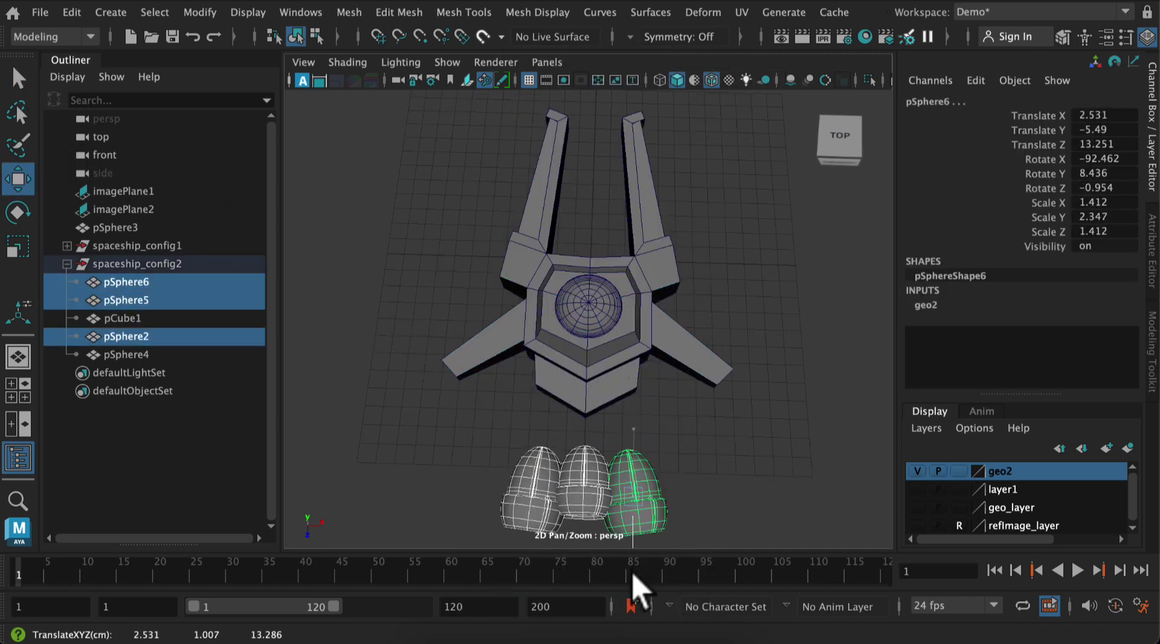
Group the three engines and center the new group's pivot
{"action": "key", "text": "r"}
{"action": "left_click", "coordinate": [71, 12]}
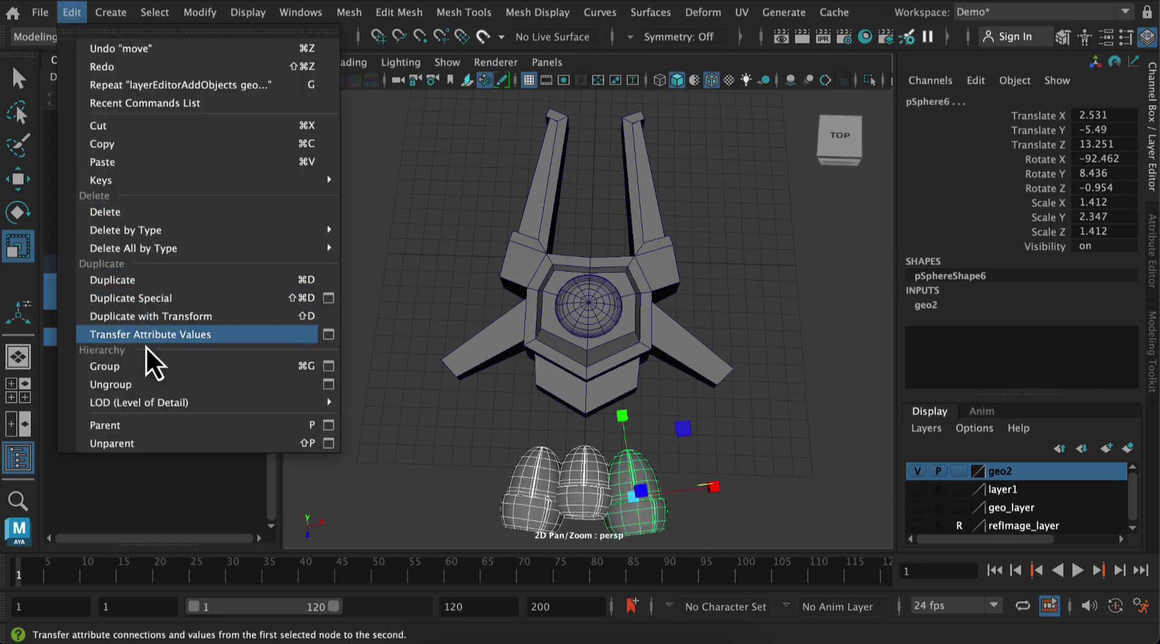
{"action": "left_click", "coordinate": [145, 362]}
{"action": "left_click", "coordinate": [200, 12]}
{"action": "left_click", "coordinate": [260, 149]}
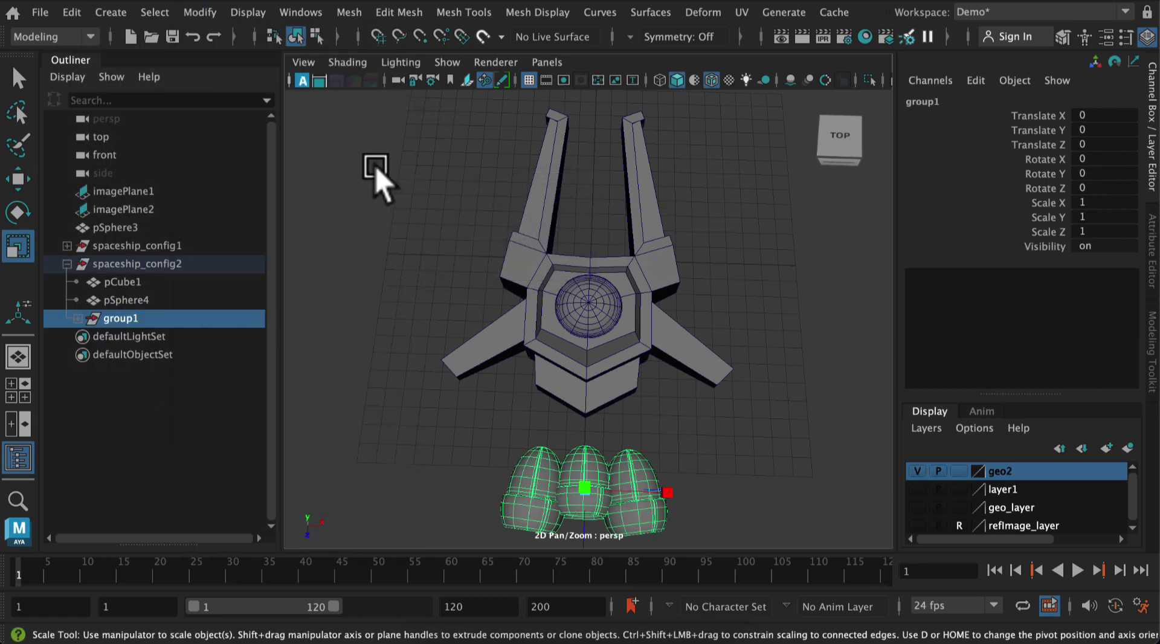
Scale the engine group up slightly and clear the selection
{"action": "left_click_drag", "start_coordinate": [728, 470], "coordinate": [685, 438], "text": "alt"}
{"action": "left_click_drag", "start_coordinate": [749, 311], "coordinate": [762, 320]}
{"action": "left_click", "coordinate": [756, 406]}
Select the rear and wing vertices of the pCube1 hull and move them backward toward the engines
{"action": "left_click_drag", "start_coordinate": [754, 408], "coordinate": [621, 430], "text": "alt"}
{"action": "left_click", "coordinate": [642, 378]}
{"action": "right_click_drag", "start_coordinate": [643, 379], "coordinate": [548, 105]}
{"action": "left_click_drag", "start_coordinate": [745, 401], "coordinate": [710, 418], "text": "alt"}
{"action": "left_click_drag", "start_coordinate": [401, 323], "coordinate": [805, 451]}
{"action": "key", "text": "w"}
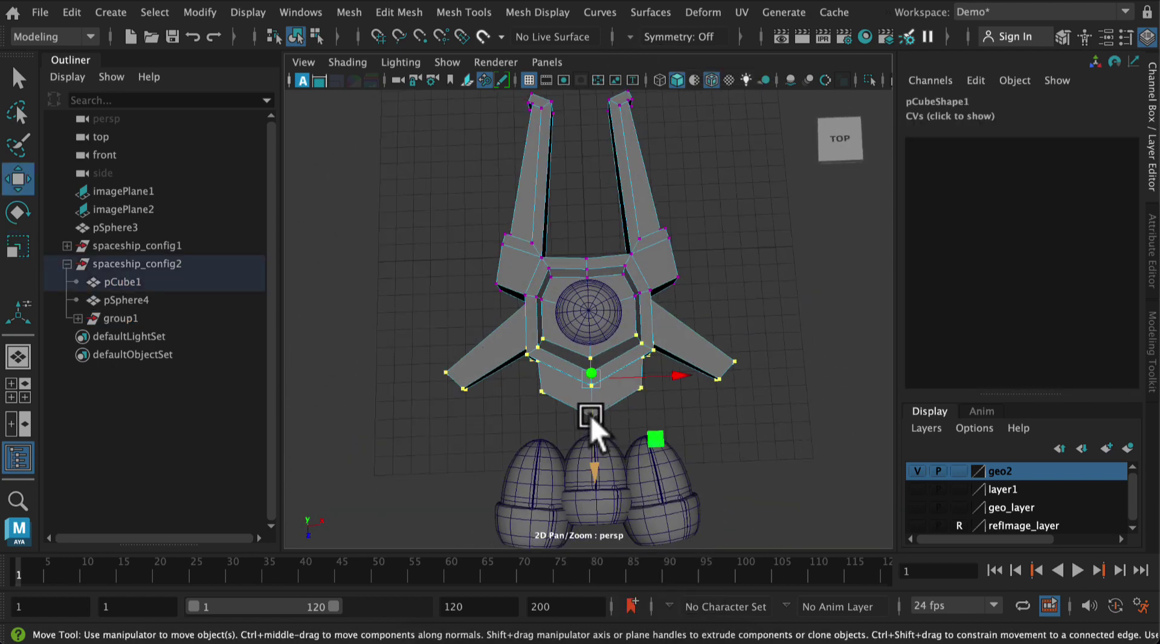
{"action": "left_click_drag", "start_coordinate": [597, 430], "coordinate": [606, 472]}
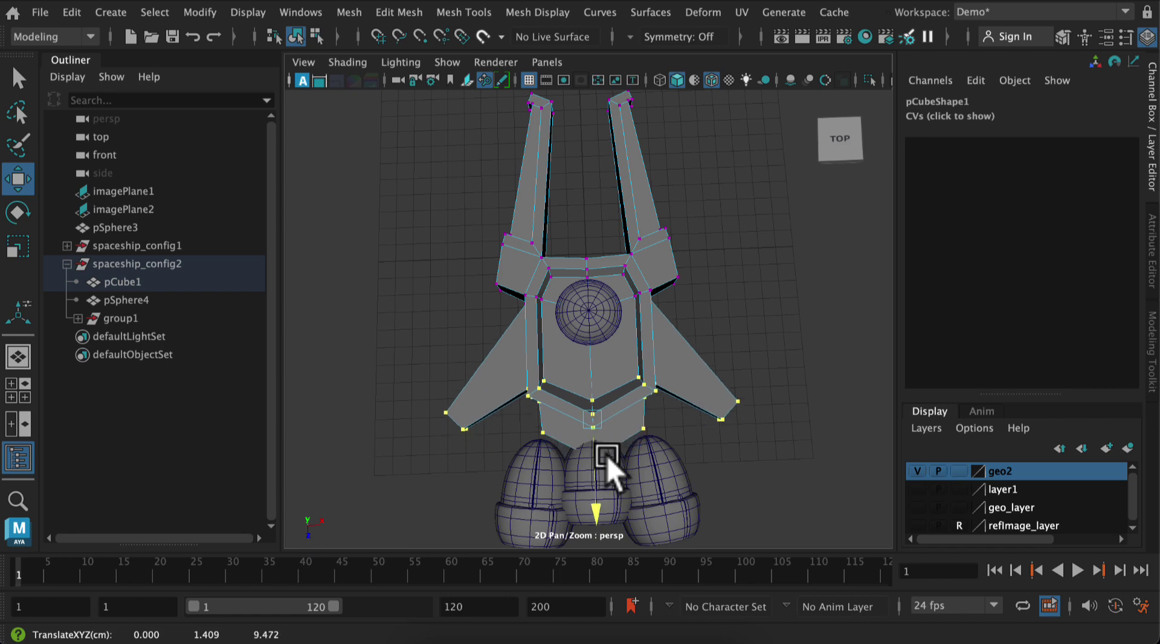
Scale the selected rear hull vertices inward so the back of the ship tapers
{"action": "key", "text": "r"}
{"action": "left_click_drag", "start_coordinate": [677, 415], "coordinate": [636, 430]}
{"action": "left_click_drag", "start_coordinate": [668, 468], "coordinate": [865, 358], "text": "alt"}
{"action": "left_click_drag", "start_coordinate": [688, 229], "coordinate": [688, 195]}
{"action": "left_click", "coordinate": [684, 465]}
Select the vertices along the cockpit's upper front edge, adjust them with the Move tool, and clear the selection
{"action": "left_click_drag", "start_coordinate": [682, 431], "coordinate": [606, 505], "text": "alt"}
{"action": "right_click_drag", "start_coordinate": [520, 342], "coordinate": [592, 369], "text": "alt"}
{"action": "left_click_drag", "start_coordinate": [465, 415], "coordinate": [701, 336], "text": "alt"}
{"action": "right_click_drag", "start_coordinate": [592, 387], "coordinate": [654, 401], "text": "alt"}
{"action": "left_click_drag", "start_coordinate": [653, 401], "coordinate": [593, 248], "text": "alt"}
{"action": "left_click", "coordinate": [593, 248]}
{"action": "key", "text": "q"}
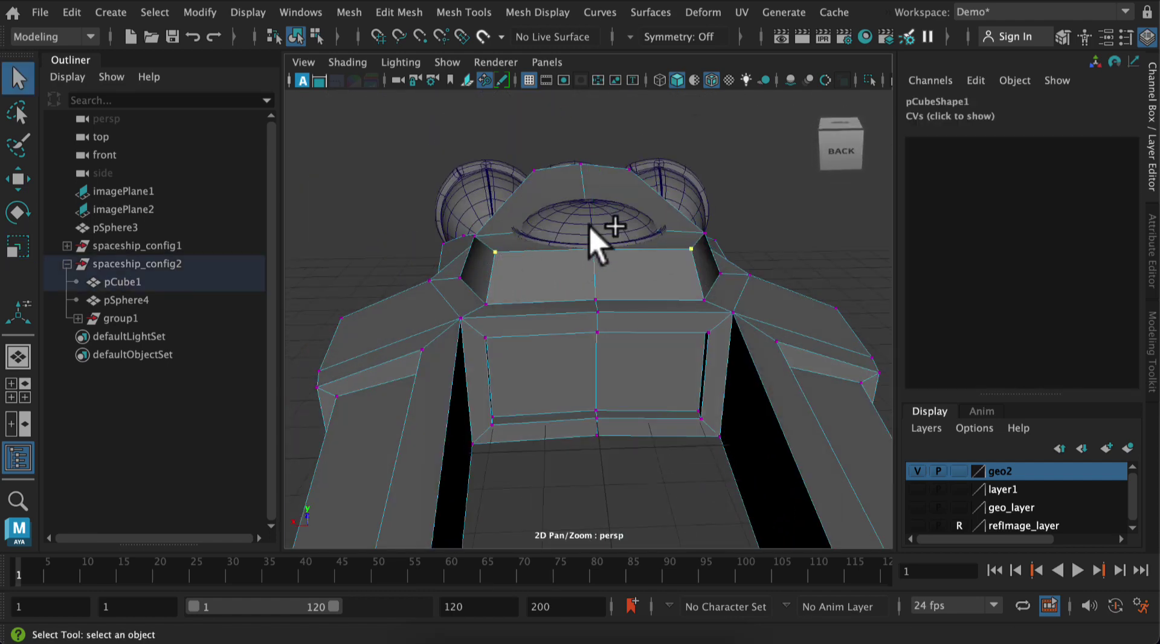
{"action": "key", "text": "w"}
{"action": "left_click", "coordinate": [590, 147]}
{"action": "left_click_drag", "start_coordinate": [846, 344], "coordinate": [777, 319], "text": "alt"}
{"action": "scroll", "coordinate": [620, 474], "scroll_direction": "down", "scroll_amount": 10}
{"action": "left_click_drag", "start_coordinate": [580, 388], "coordinate": [660, 399], "text": "alt"}
{"action": "left_click", "coordinate": [681, 274]}
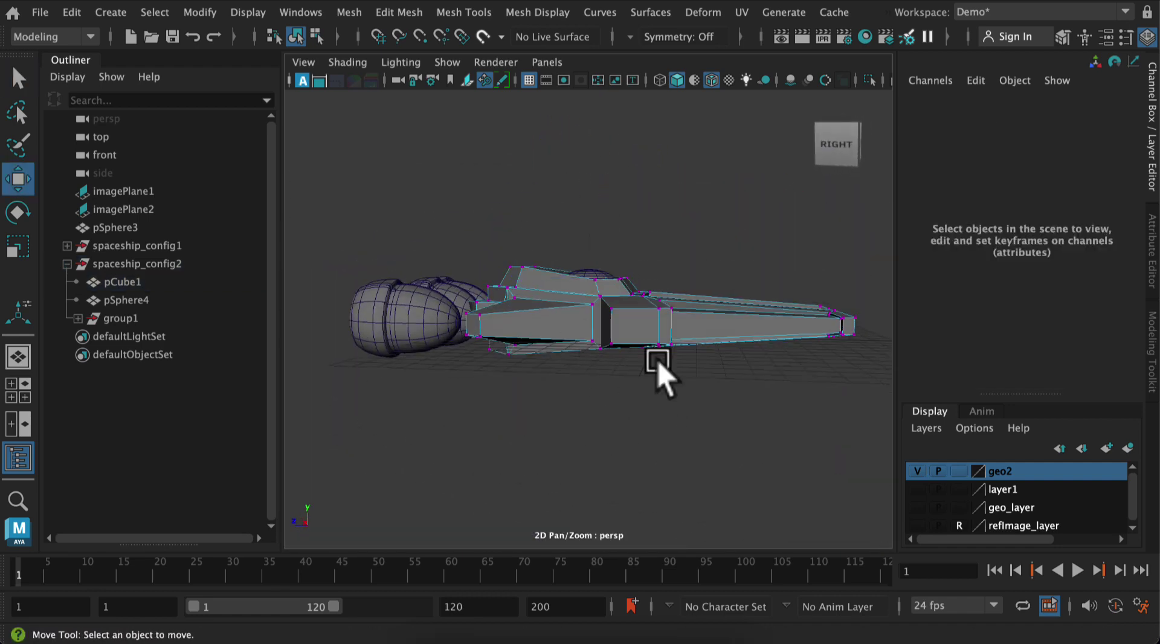
Select the hull's upper cockpit vertices from the side and raise them to form a taller canopy
{"action": "scroll", "coordinate": [632, 397], "scroll_direction": "up", "scroll_amount": 8}
{"action": "left_click_drag", "start_coordinate": [639, 194], "coordinate": [580, 255]}
{"action": "left_click_drag", "start_coordinate": [603, 194], "coordinate": [608, 162]}
{"action": "left_click_drag", "start_coordinate": [745, 212], "coordinate": [616, 232], "text": "alt"}
{"action": "left_click", "coordinate": [595, 195]}
{"action": "left_click", "coordinate": [589, 206]}
{"action": "left_click", "coordinate": [712, 194]}
{"action": "left_click_drag", "start_coordinate": [713, 317], "coordinate": [653, 423], "text": "alt"}
{"action": "left_click", "coordinate": [570, 171]}
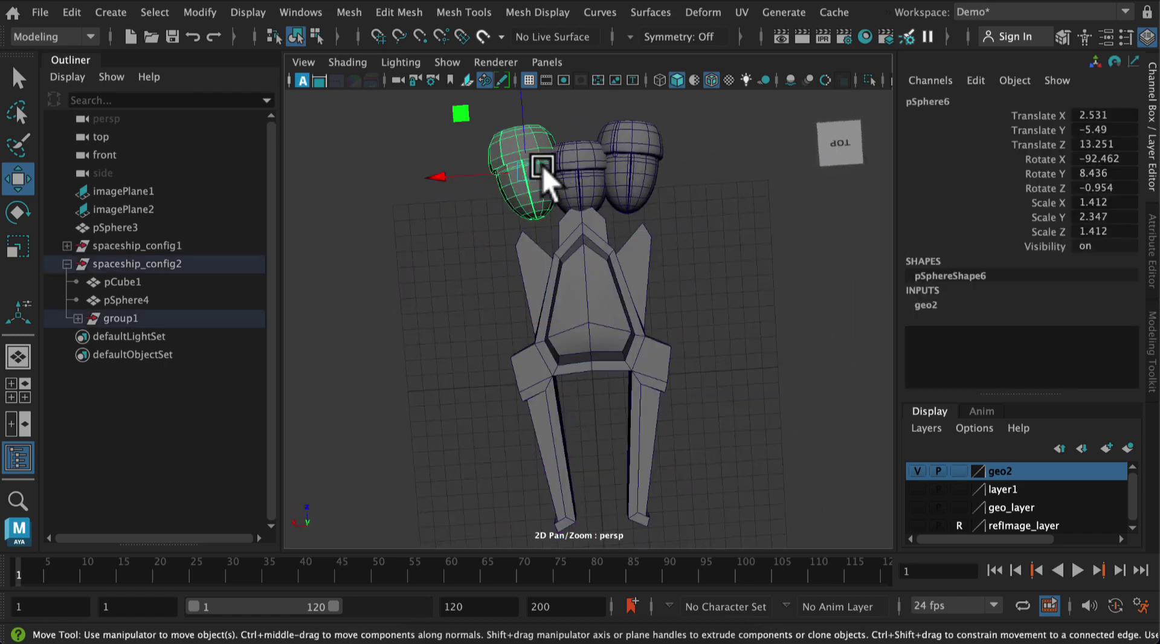
{"action": "left_click", "coordinate": [583, 172]}
{"action": "left_click", "coordinate": [639, 197], "text": "shift"}
{"action": "left_click", "coordinate": [707, 216]}
{"action": "left_click_drag", "start_coordinate": [589, 251], "coordinate": [846, 121], "text": "alt"}
{"action": "left_click_drag", "start_coordinate": [583, 215], "coordinate": [495, 437]}
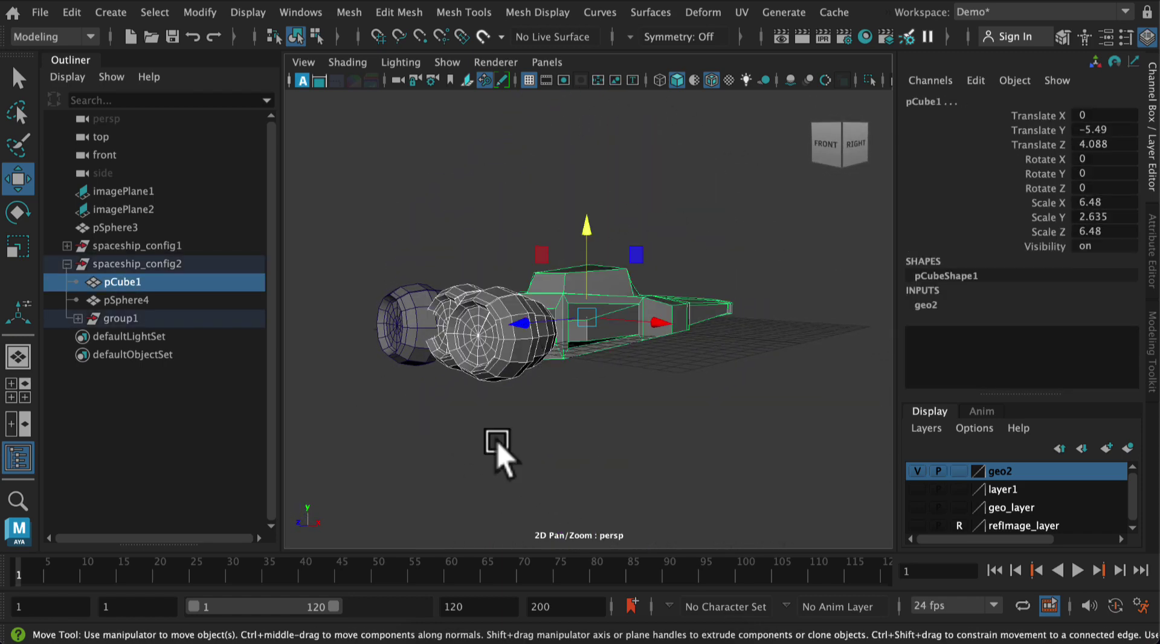
Place the outer engine pSphere6 at the wing tip, about X 2.963, Y -5.572, Z 10.5, and scale it down to 0.447, 0.742, 0.447
{"action": "left_click", "coordinate": [531, 353]}
{"action": "left_click_drag", "start_coordinate": [487, 331], "coordinate": [407, 421], "text": "alt"}
{"action": "left_click_drag", "start_coordinate": [497, 477], "coordinate": [733, 491], "text": "alt"}
{"action": "right_click_drag", "start_coordinate": [733, 492], "coordinate": [681, 409], "text": "alt"}
{"action": "left_click_drag", "start_coordinate": [681, 409], "coordinate": [689, 432], "text": "alt"}
{"action": "key", "text": "r"}
{"action": "left_click_drag", "start_coordinate": [535, 333], "coordinate": [608, 426]}
{"action": "key", "text": "w"}
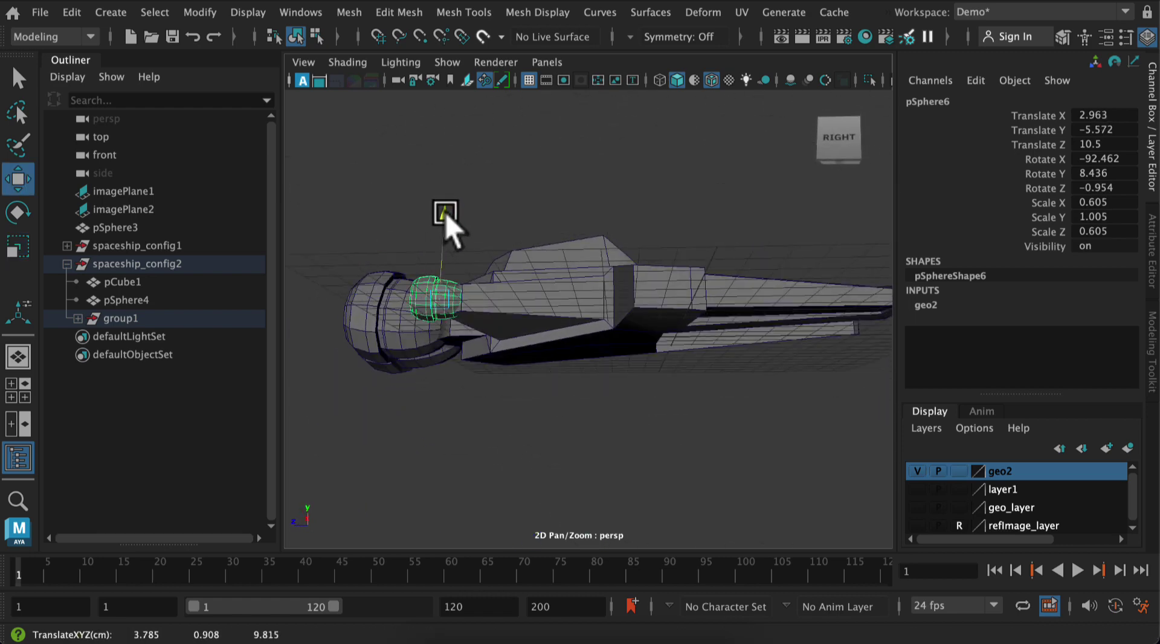
{"action": "key", "text": "r"}
{"action": "left_click_drag", "start_coordinate": [461, 305], "coordinate": [570, 445]}
Move the tip vertices of the wing beside the small engine so the tip lines up with it
{"action": "right_click_drag", "start_coordinate": [570, 444], "coordinate": [686, 325], "text": "alt"}
{"action": "left_click_drag", "start_coordinate": [686, 325], "coordinate": [725, 393], "text": "alt"}
{"action": "middle_click_drag", "start_coordinate": [725, 393], "coordinate": [652, 257], "text": "alt"}
{"action": "right_click_drag", "start_coordinate": [640, 248], "coordinate": [595, 245]}
{"action": "left_click_drag", "start_coordinate": [710, 229], "coordinate": [646, 286]}
{"action": "key", "text": "w"}
{"action": "left_click_drag", "start_coordinate": [673, 345], "coordinate": [686, 379]}
{"action": "left_click_drag", "start_coordinate": [614, 283], "coordinate": [655, 326]}
{"action": "left_click_drag", "start_coordinate": [724, 304], "coordinate": [701, 314]}
{"action": "left_click", "coordinate": [616, 386]}
Delete the opposite outer engine and move the central engine farther back from the hull
{"action": "left_click_drag", "start_coordinate": [777, 383], "coordinate": [744, 348], "text": "alt"}
{"action": "left_click", "coordinate": [436, 392]}
{"action": "key", "text": "Delete"}
{"action": "left_click", "coordinate": [496, 418]}
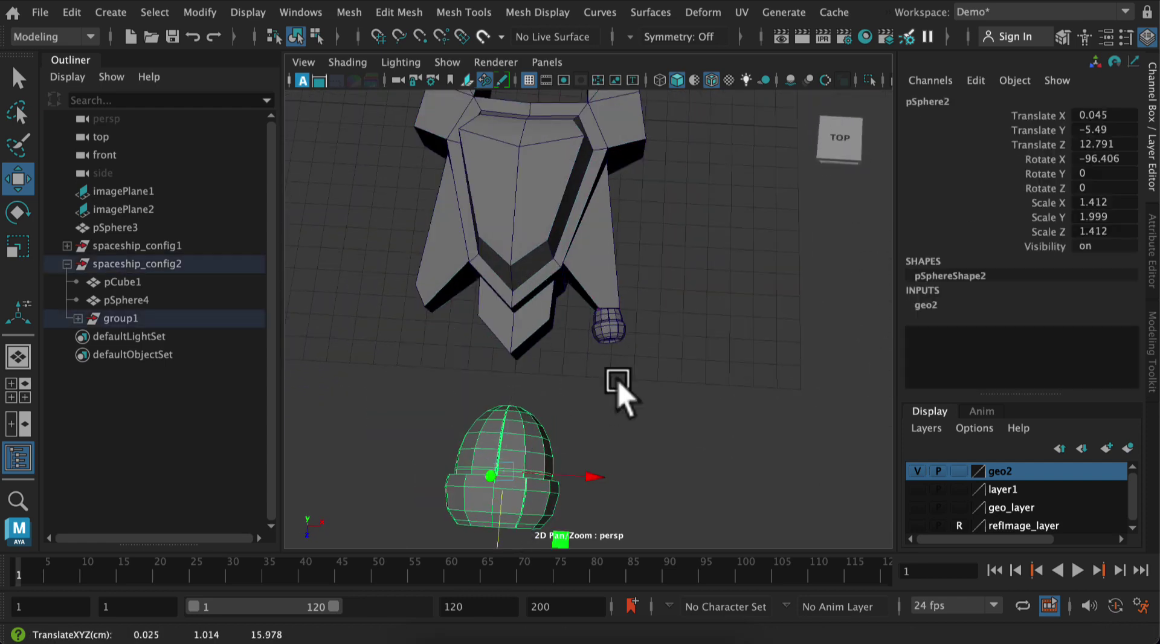
Rotate the small wing-tip engine to about -92.441, 3.869, -0.758 and scale it to about 0.332, 0.856, 0.447
{"action": "left_click", "coordinate": [615, 334]}
{"action": "left_click_drag", "start_coordinate": [615, 334], "coordinate": [703, 357], "text": "alt"}
{"action": "right_click_drag", "start_coordinate": [703, 358], "coordinate": [829, 439], "text": "alt"}
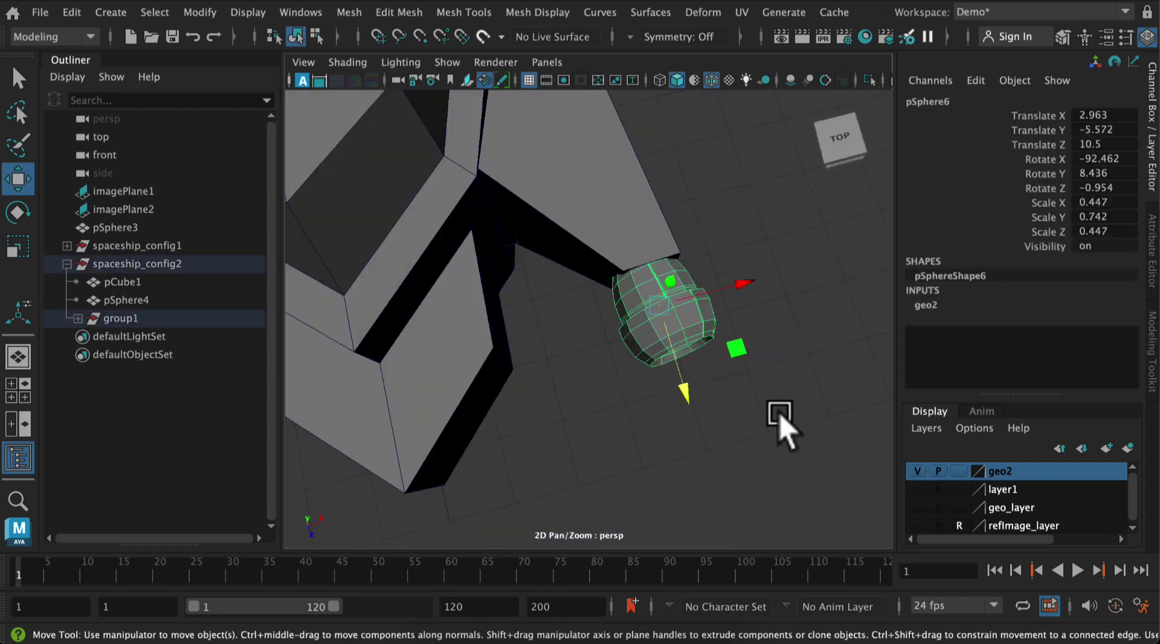
{"action": "key", "text": "e"}
{"action": "left_click_drag", "start_coordinate": [674, 401], "coordinate": [687, 381]}
{"action": "key", "text": "r"}
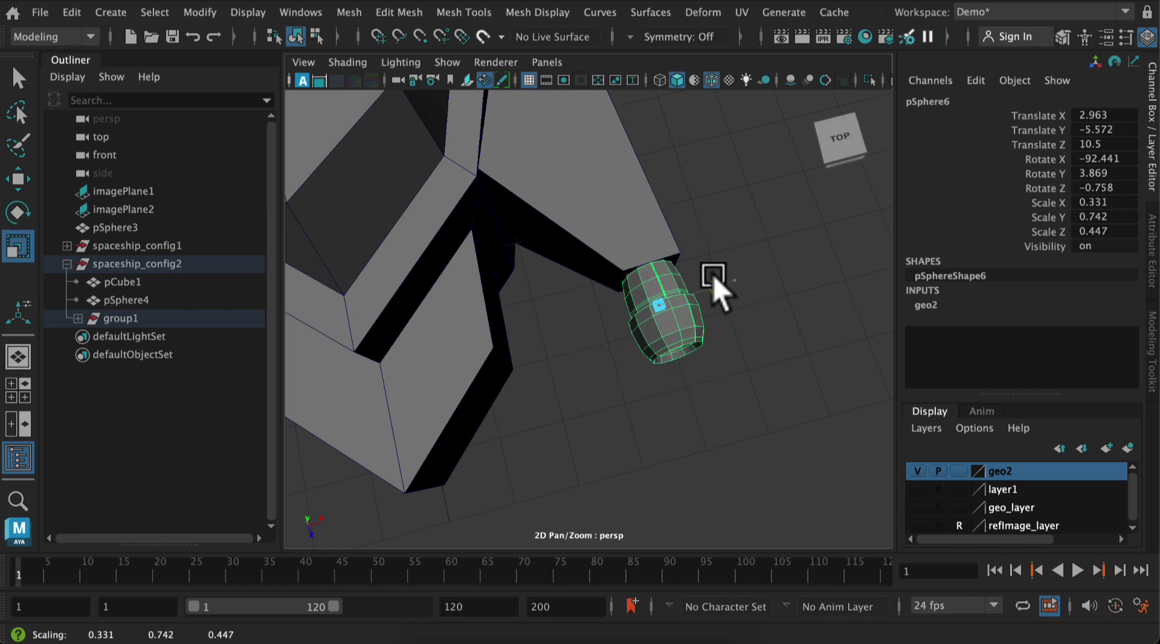
{"action": "mouse_move", "coordinate": [633, 232]}
{"action": "left_mouse_down"}
{"action": "mouse_move", "coordinate": [619, 215]}
{"action": "mouse_move", "coordinate": [626, 224]}
{"action": "left_mouse_up"}
Duplicate the small engine and move the copy along X to the opposite wing tip
{"action": "left_click_drag", "start_coordinate": [774, 383], "coordinate": [760, 336], "text": "alt"}
{"action": "right_click_drag", "start_coordinate": [760, 336], "coordinate": [728, 333], "text": "alt"}
{"action": "left_click_drag", "start_coordinate": [802, 376], "coordinate": [759, 435], "text": "alt"}
{"action": "right_click_drag", "start_coordinate": [694, 387], "coordinate": [800, 73]}
{"action": "left_click", "coordinate": [699, 398]}
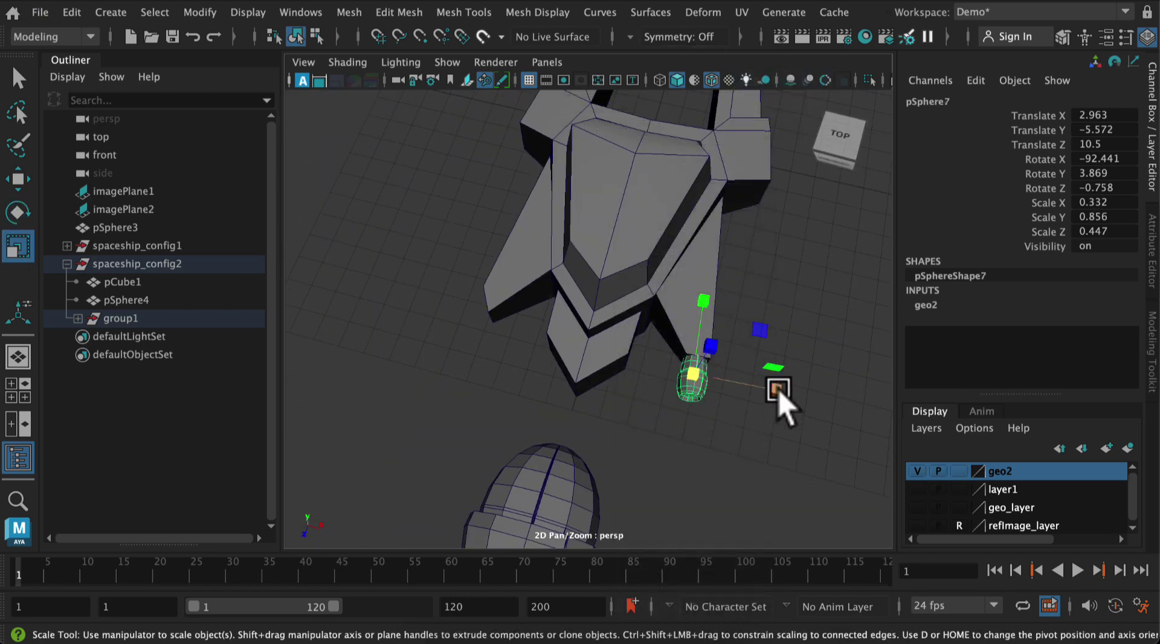
{"action": "key", "text": "ctrl+d"}
{"action": "key", "text": "w"}
{"action": "left_click_drag", "start_coordinate": [777, 395], "coordinate": [565, 350]}
{"action": "left_click", "coordinate": [447, 392]}
Scale and move the opposite wing's tip vertices to match the width and position of the duplicated engine
{"action": "left_click_drag", "start_coordinate": [434, 408], "coordinate": [461, 405], "text": "alt"}
{"action": "right_click_drag", "start_coordinate": [461, 404], "coordinate": [513, 386], "text": "alt"}
{"action": "middle_click_drag", "start_coordinate": [392, 313], "coordinate": [458, 303], "text": "alt"}
{"action": "left_click", "coordinate": [459, 303]}
{"action": "right_click_drag", "start_coordinate": [459, 302], "coordinate": [386, 102]}
{"action": "left_click_drag", "start_coordinate": [393, 271], "coordinate": [565, 312]}
{"action": "key", "text": "r"}
{"action": "left_click", "coordinate": [502, 415]}
{"action": "key", "text": "w"}
{"action": "left_click", "coordinate": [535, 470]}
{"action": "right_click_drag", "start_coordinate": [744, 465], "coordinate": [692, 477], "text": "alt"}
{"action": "middle_click_drag", "start_coordinate": [691, 477], "coordinate": [662, 553], "text": "alt"}
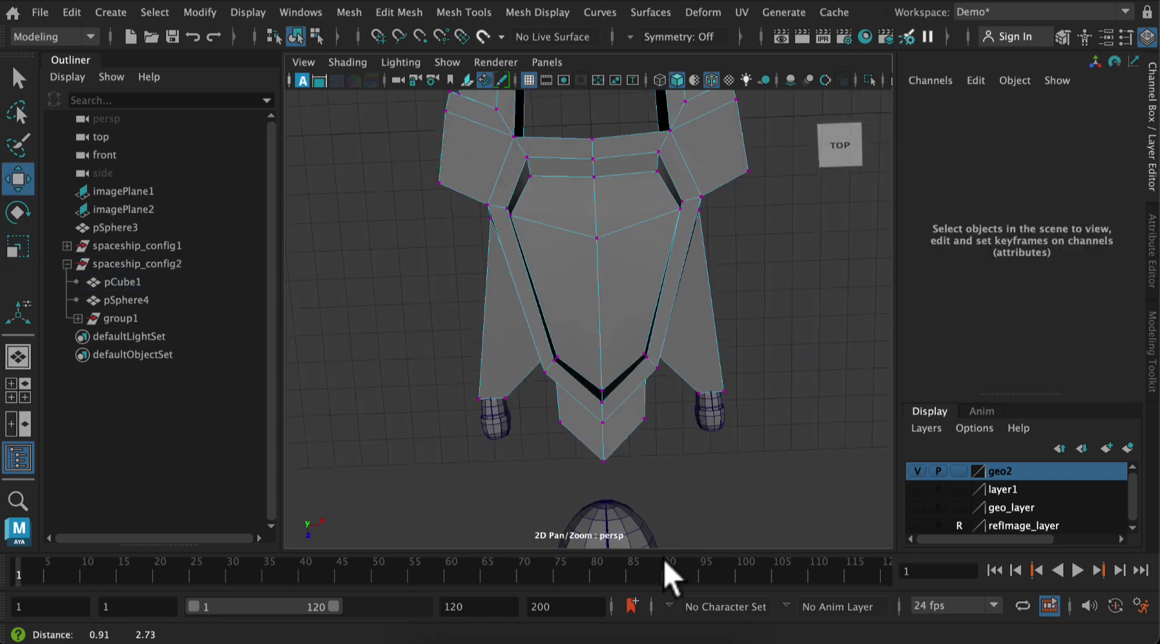
{"action": "left_click", "coordinate": [668, 563]}
Select both small engines and move them forward against the wing tips, to about Translate Z 10.059
{"action": "left_click_drag", "start_coordinate": [719, 537], "coordinate": [665, 339], "text": "alt"}
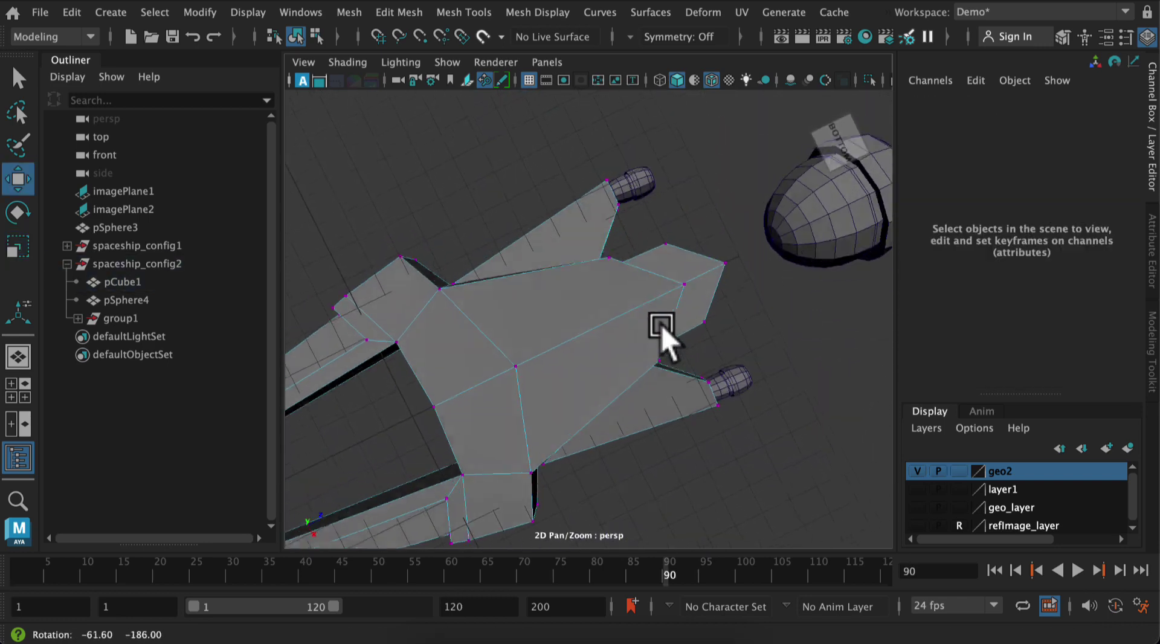
{"action": "left_click", "coordinate": [650, 185]}
{"action": "left_click", "coordinate": [739, 383], "text": "shift"}
{"action": "left_click_drag", "start_coordinate": [796, 347], "coordinate": [763, 390]}
{"action": "key", "text": "r"}
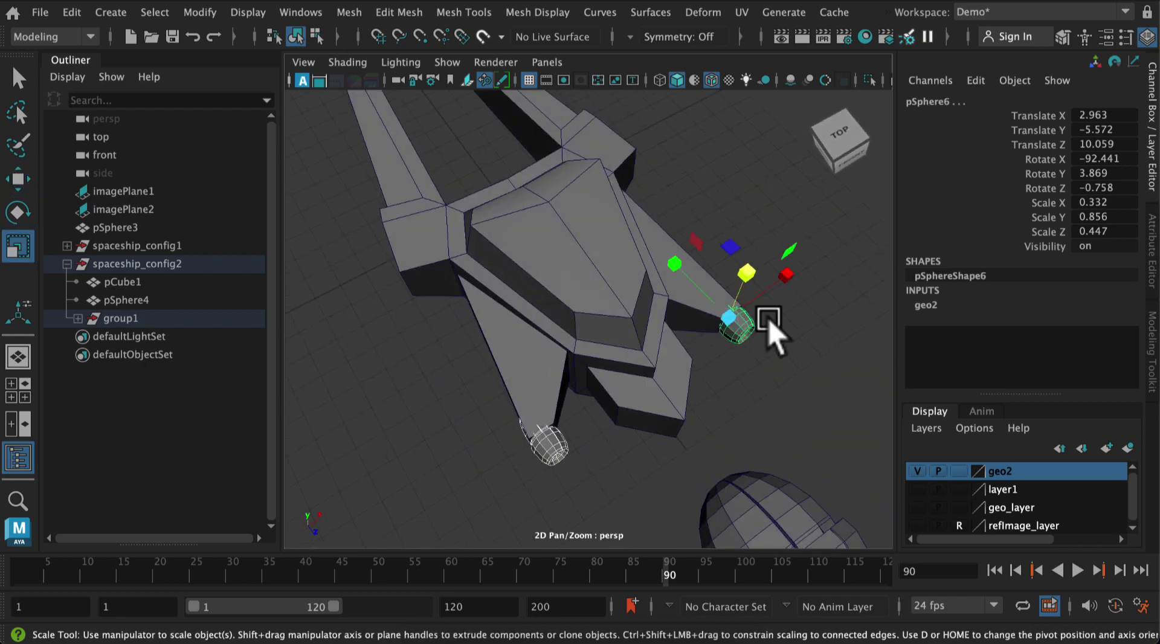
{"action": "left_click_drag", "start_coordinate": [772, 316], "coordinate": [742, 261], "text": "alt"}
{"action": "left_click", "coordinate": [453, 438]}
Extrude the front end faces of both prongs with an Offset of 0.2
{"action": "left_click_drag", "start_coordinate": [453, 437], "coordinate": [581, 452], "text": "alt"}
{"action": "right_click_drag", "start_coordinate": [580, 452], "coordinate": [551, 251], "text": "alt"}
{"action": "left_click_drag", "start_coordinate": [552, 251], "coordinate": [745, 369], "text": "alt"}
{"action": "left_click_drag", "start_coordinate": [595, 366], "coordinate": [664, 365], "text": "alt"}
{"action": "right_click_drag", "start_coordinate": [663, 365], "coordinate": [855, 427], "text": "alt"}
{"action": "right_click_drag", "start_coordinate": [632, 386], "coordinate": [633, 406]}
{"action": "left_click", "coordinate": [625, 366]}
{"action": "left_click", "coordinate": [420, 380], "text": "shift"}
{"action": "left_click", "coordinate": [354, 14]}
{"action": "mouse_move", "coordinate": [396, 14]}
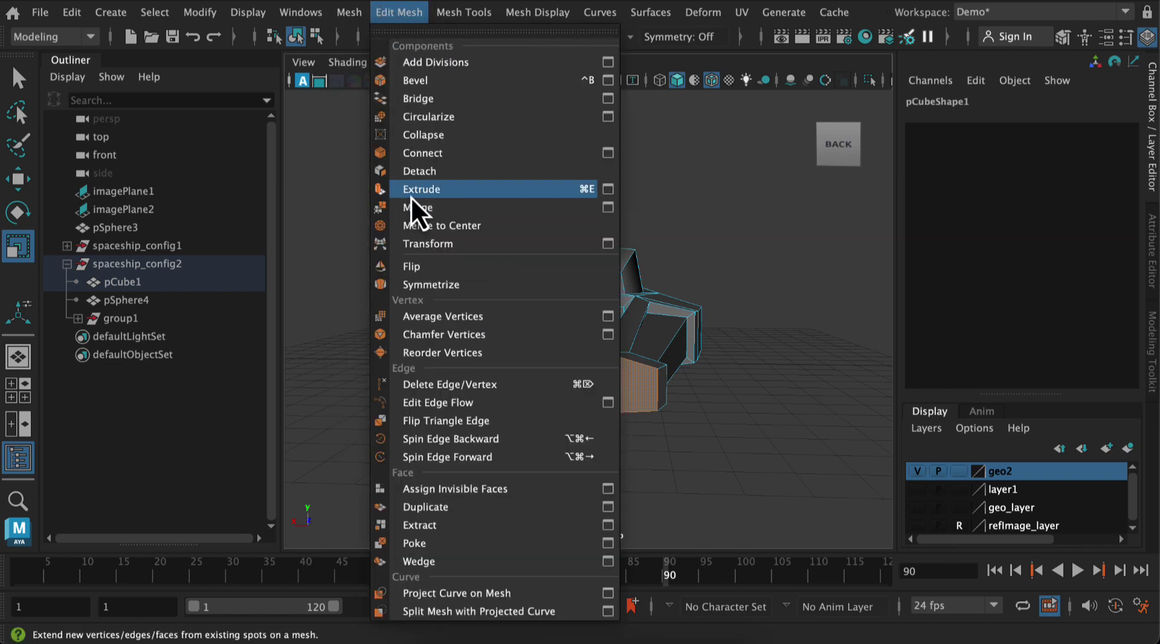
{"action": "left_click", "coordinate": [411, 192]}
{"action": "left_click_drag", "start_coordinate": [756, 262], "coordinate": [765, 263]}
{"action": "left_click", "coordinate": [875, 262]}
{"action": "type", "text": "0.1"}
{"action": "key", "text": "Return"}
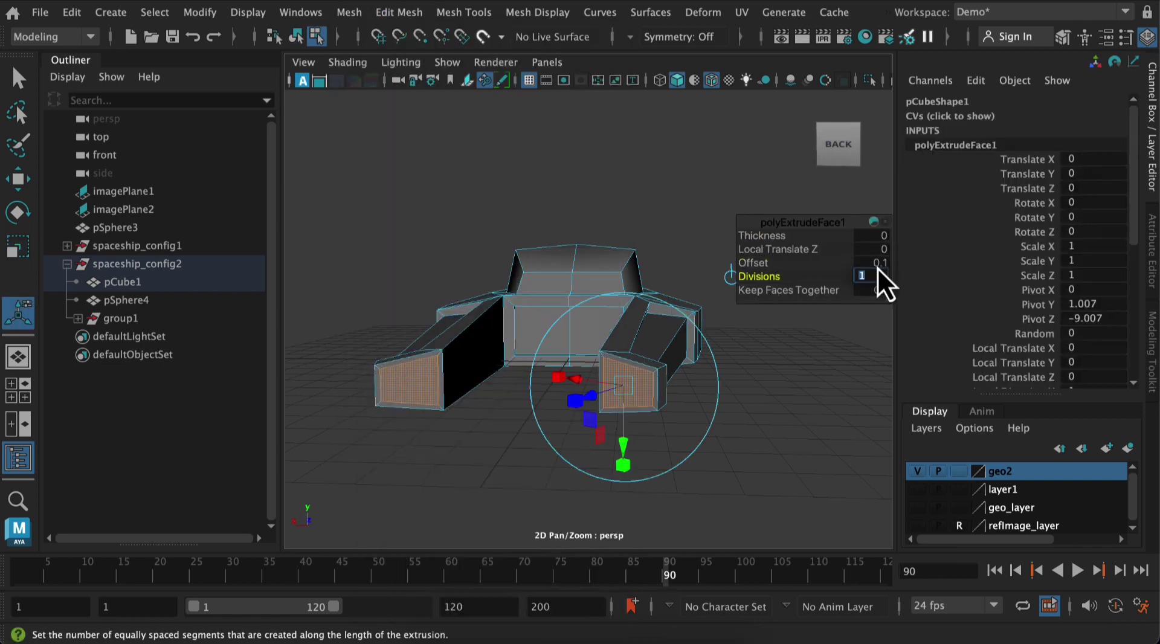
{"action": "type", "text": "0.2"}
{"action": "key", "text": "Return"}
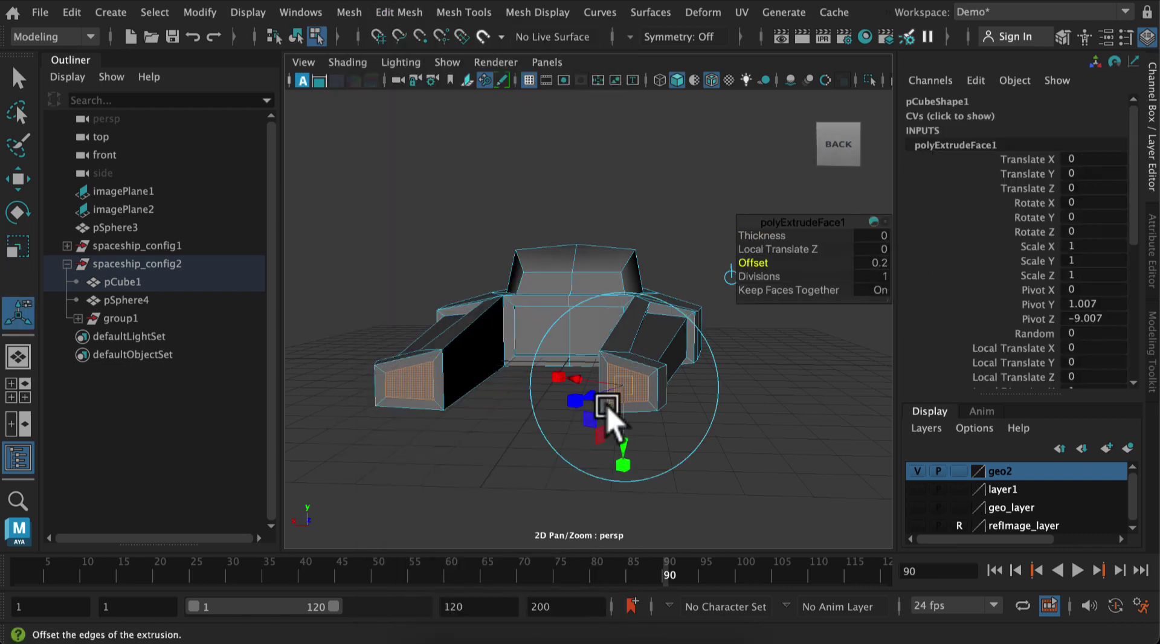
Extrude the inset end faces of both prongs again and push them inward to form recesses
{"action": "left_click", "coordinate": [397, 11]}
{"action": "left_click", "coordinate": [437, 189]}
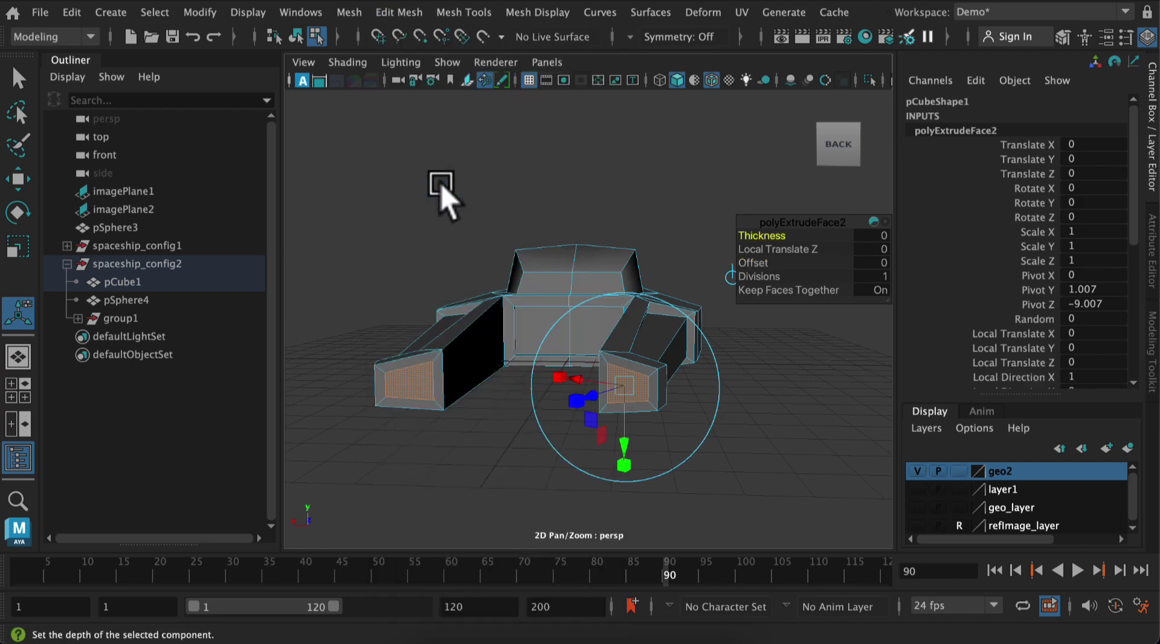
{"action": "left_click_drag", "start_coordinate": [623, 167], "coordinate": [643, 290], "text": "alt"}
{"action": "middle_click_drag", "start_coordinate": [643, 290], "coordinate": [610, 145], "text": "alt"}
{"action": "left_click_drag", "start_coordinate": [593, 498], "coordinate": [836, 427]}
{"action": "left_click", "coordinate": [711, 283]}
{"action": "left_click_drag", "start_coordinate": [719, 319], "coordinate": [853, 351], "text": "alt"}
{"action": "middle_click_drag", "start_coordinate": [762, 384], "coordinate": [900, 384], "text": "alt"}
{"action": "left_click_drag", "start_coordinate": [569, 375], "coordinate": [753, 342], "text": "alt"}
Return to object mode and adjust the widths of the small wing-tip engines with the Scale tool
{"action": "left_click", "coordinate": [748, 343]}
{"action": "right_click", "coordinate": [746, 343]}
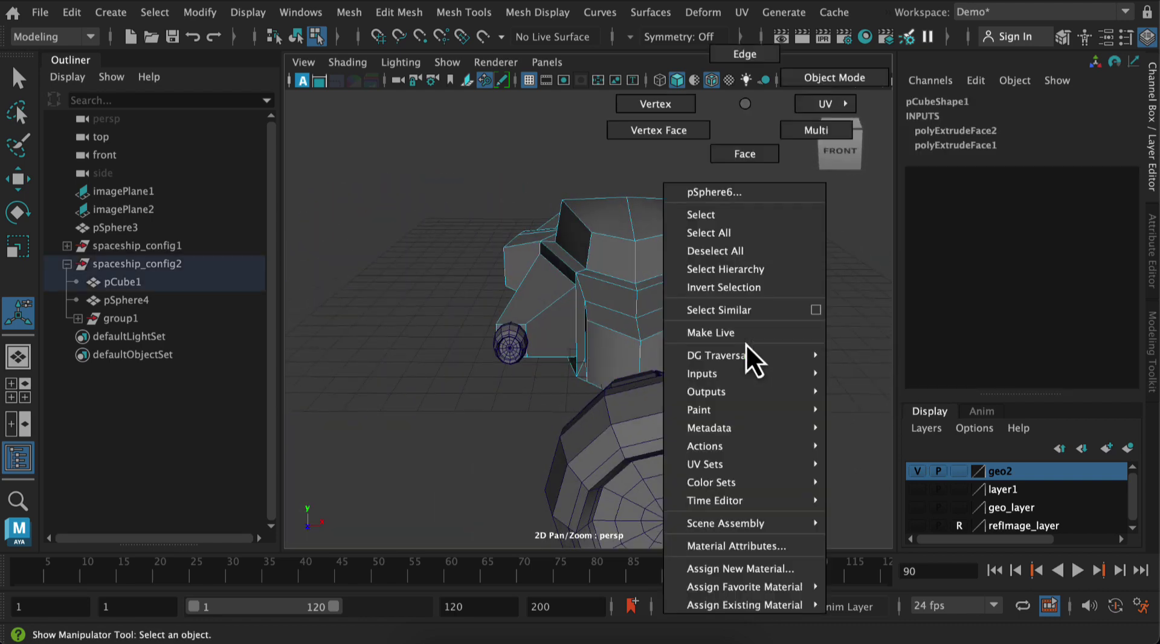
{"action": "left_click", "coordinate": [515, 350]}
{"action": "key", "text": "r"}
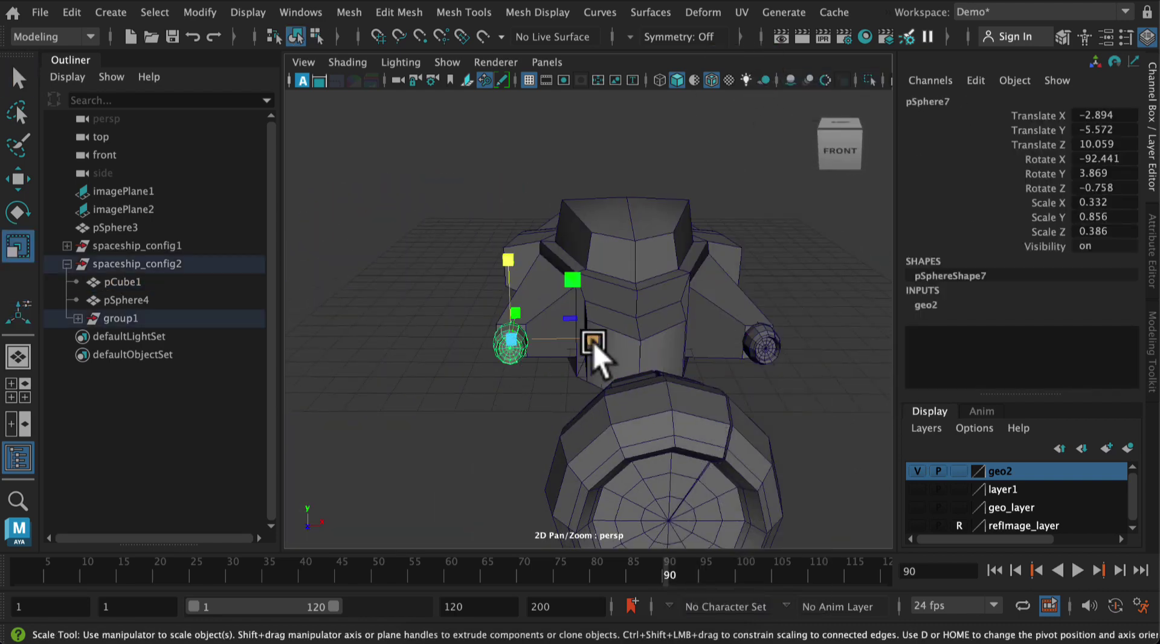
{"action": "left_click", "coordinate": [764, 361]}
{"action": "left_click", "coordinate": [845, 405]}
Select the centre vertices of the hull's rear end and move them backward along Z into a point
{"action": "left_click_drag", "start_coordinate": [846, 417], "coordinate": [770, 416], "text": "alt"}
{"action": "middle_click_drag", "start_coordinate": [921, 428], "coordinate": [643, 270], "text": "alt"}
{"action": "left_click", "coordinate": [745, 295]}
{"action": "right_click_drag", "start_coordinate": [700, 104], "coordinate": [628, 103]}
{"action": "left_click_drag", "start_coordinate": [659, 356], "coordinate": [686, 430], "text": "alt"}
{"action": "right_click_drag", "start_coordinate": [686, 429], "coordinate": [795, 434], "text": "alt"}
{"action": "middle_click_drag", "start_coordinate": [713, 363], "coordinate": [571, 194], "text": "alt"}
{"action": "left_click", "coordinate": [520, 399]}
{"action": "left_click", "coordinate": [596, 207]}
{"action": "left_click_drag", "start_coordinate": [639, 467], "coordinate": [669, 360], "text": "alt"}
{"action": "left_click", "coordinate": [615, 200], "text": "shift"}
{"action": "key", "text": "w"}
{"action": "left_click_drag", "start_coordinate": [704, 286], "coordinate": [681, 376], "text": "alt"}
{"action": "left_click_drag", "start_coordinate": [516, 228], "coordinate": [493, 234]}
{"action": "left_click_drag", "start_coordinate": [574, 296], "coordinate": [604, 261], "text": "alt"}
{"action": "left_click_drag", "start_coordinate": [697, 319], "coordinate": [567, 277], "text": "alt"}
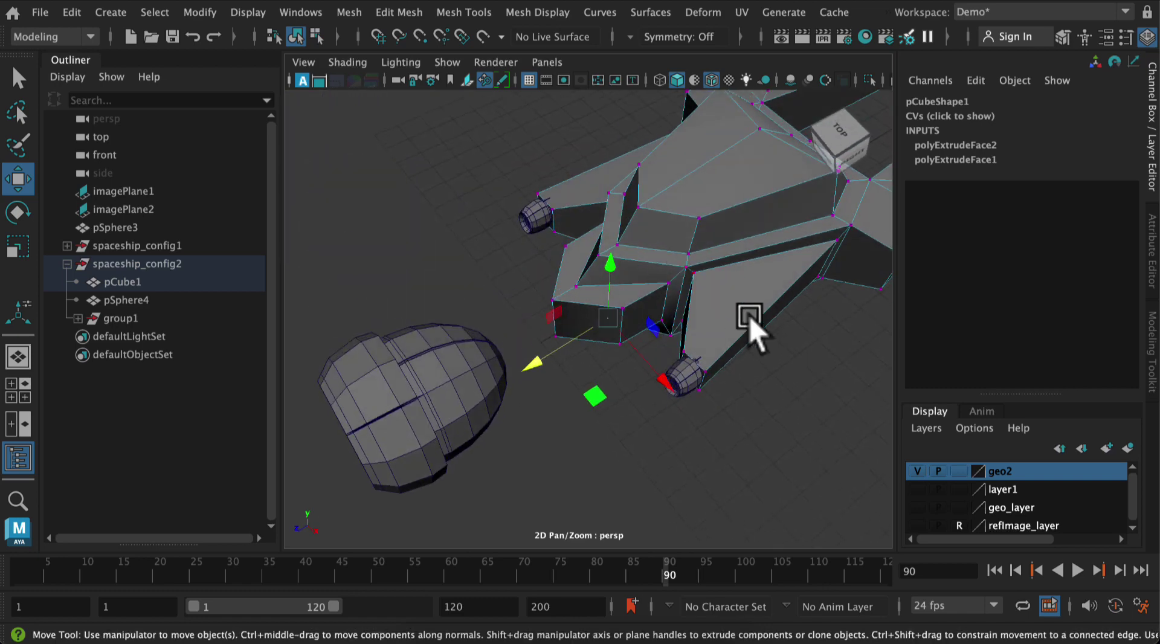
Adjust the centre vertex at the canopy's rear to about Y 3.614 and Z 8.480
{"action": "left_click_drag", "start_coordinate": [749, 326], "coordinate": [704, 320], "text": "alt"}
{"action": "left_click", "coordinate": [614, 147]}
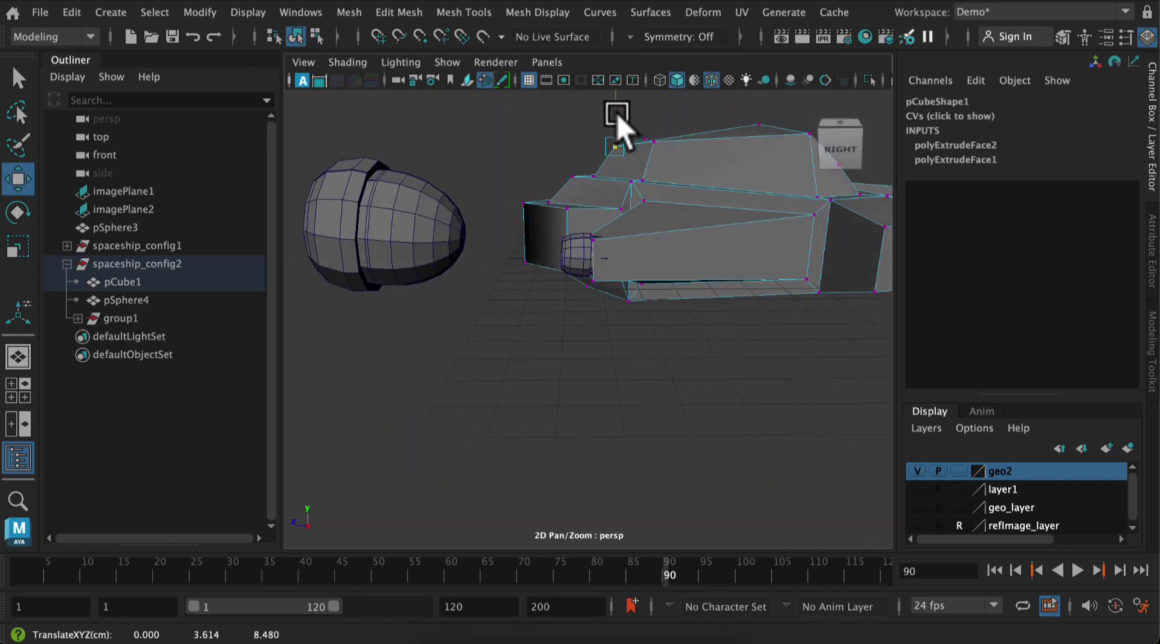
{"action": "mouse_move", "coordinate": [617, 115]}
{"action": "left_mouse_down", "text": "alt"}
{"action": "mouse_move", "coordinate": [668, 113]}
{"action": "mouse_move", "coordinate": [616, 120]}
{"action": "left_mouse_up", "text": "alt"}
{"action": "left_click", "coordinate": [577, 334]}
Remove the large engine behind the hull and extrude the hull's two rear faces with an Offset of 0.2
{"action": "left_click_drag", "start_coordinate": [578, 334], "coordinate": [817, 304], "text": "alt"}
{"action": "scroll", "coordinate": [706, 316], "scroll_direction": "down", "scroll_amount": 5}
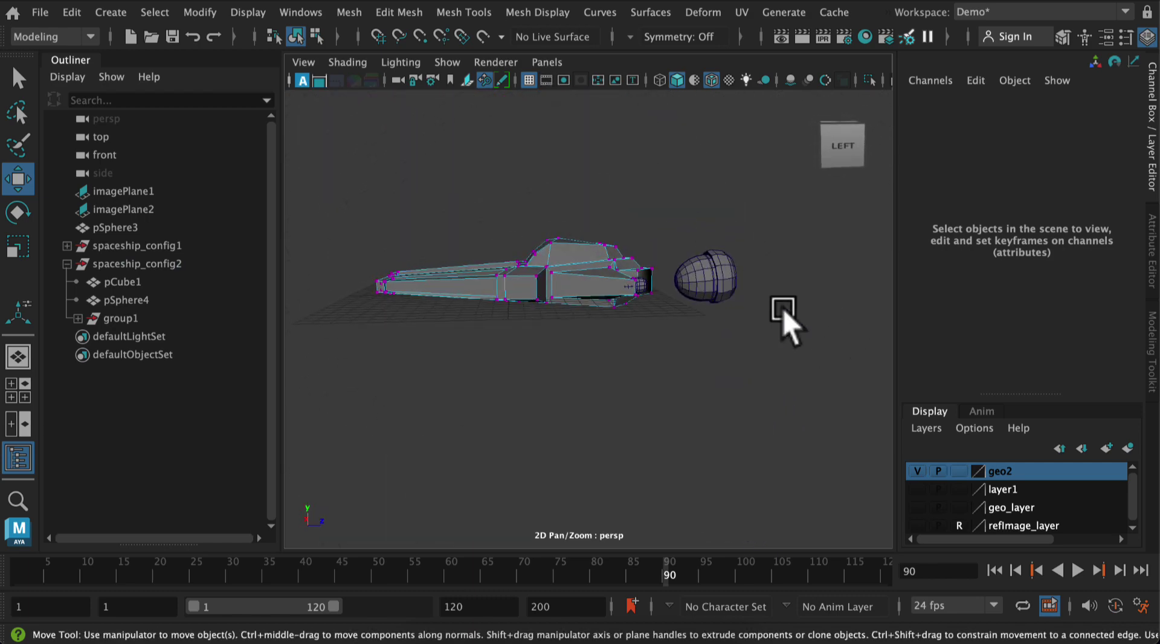
{"action": "left_click_drag", "start_coordinate": [717, 331], "coordinate": [568, 226], "text": "alt"}
{"action": "scroll", "coordinate": [613, 314], "scroll_direction": "up", "scroll_amount": 10}
{"action": "left_click", "coordinate": [770, 270]}
{"action": "right_click_drag", "start_coordinate": [770, 272], "coordinate": [769, 154]}
{"action": "left_click", "coordinate": [785, 284]}
{"action": "left_click", "coordinate": [826, 277], "text": "shift"}
{"action": "scroll", "coordinate": [803, 370], "scroll_direction": "down", "scroll_amount": 10}
{"action": "left_click_drag", "start_coordinate": [803, 370], "coordinate": [776, 365], "text": "alt"}
{"action": "left_click_drag", "start_coordinate": [649, 390], "coordinate": [834, 362], "text": "alt"}
{"action": "left_click", "coordinate": [398, 12]}
{"action": "left_click", "coordinate": [417, 189]}
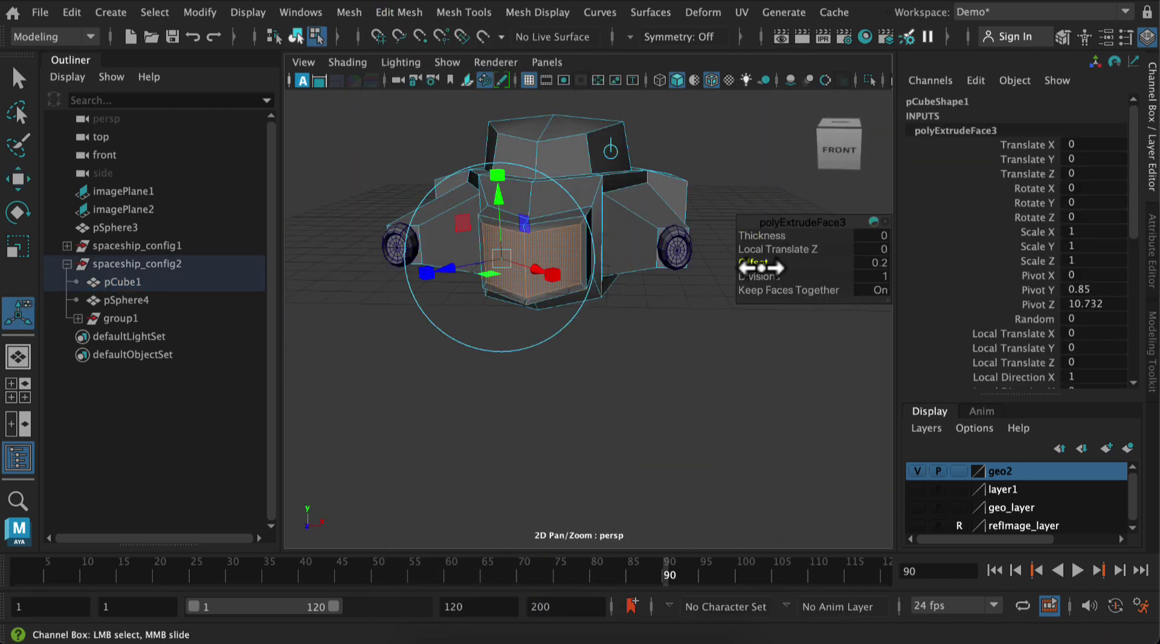
{"action": "left_click_drag", "start_coordinate": [761, 268], "coordinate": [760, 267]}
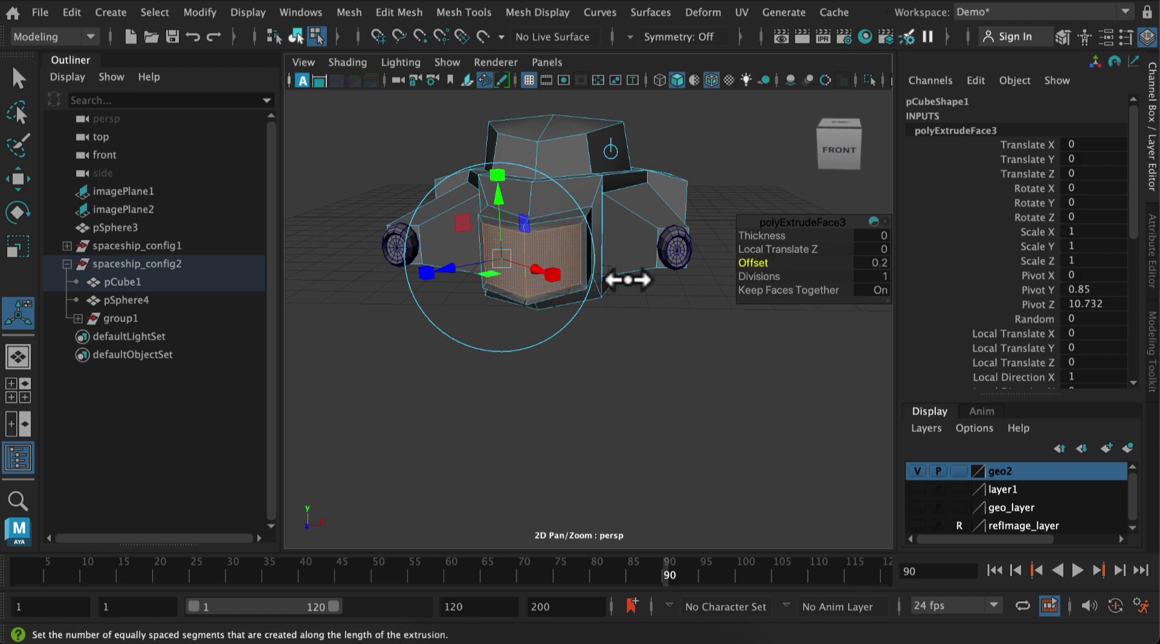
Scale the inset rear faces of the hull vertically and deselect them
{"action": "key", "text": "r"}
{"action": "left_click_drag", "start_coordinate": [528, 177], "coordinate": [528, 188]}
{"action": "left_click", "coordinate": [500, 360]}
Extrude the inset rear faces again and push them into the hull to a Local Translate Z of about -0.164
{"action": "left_click_drag", "start_coordinate": [499, 360], "coordinate": [541, 321], "text": "alt"}
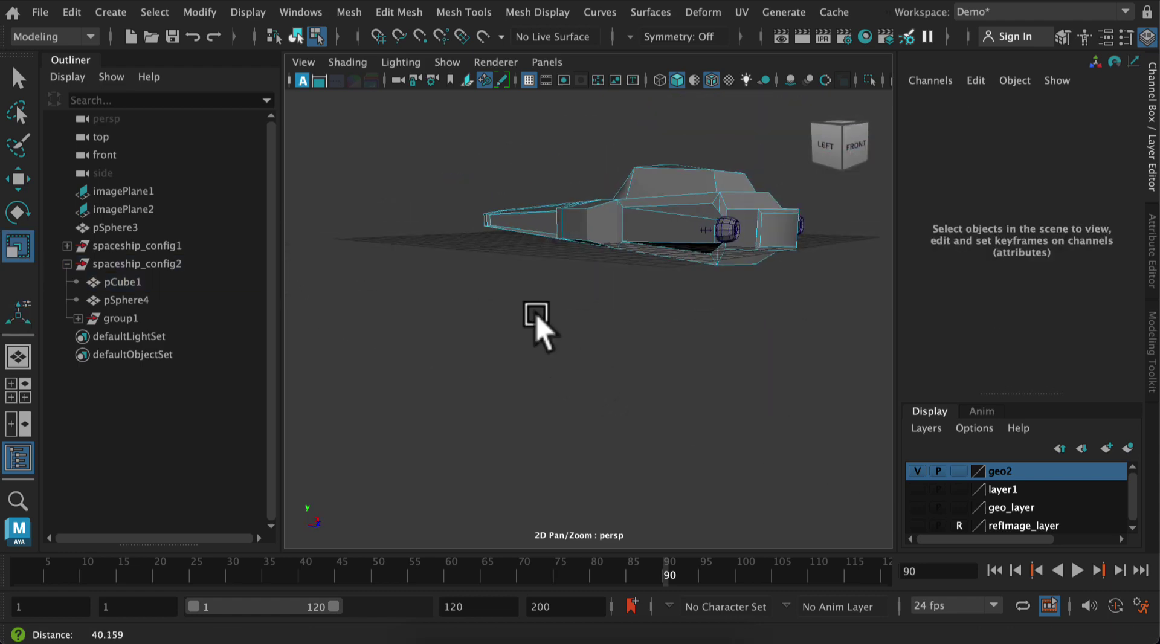
{"action": "middle_click_drag", "start_coordinate": [542, 321], "coordinate": [345, 313], "text": "alt"}
{"action": "right_click_drag", "start_coordinate": [345, 312], "coordinate": [458, 262], "text": "alt"}
{"action": "middle_click_drag", "start_coordinate": [458, 261], "coordinate": [575, 321], "text": "alt"}
{"action": "left_click", "coordinate": [643, 305]}
{"action": "left_click_drag", "start_coordinate": [671, 358], "coordinate": [630, 363], "text": "alt"}
{"action": "left_click", "coordinate": [423, 339], "text": "shift"}
{"action": "left_click_drag", "start_coordinate": [422, 339], "coordinate": [671, 359], "text": "alt"}
{"action": "key", "text": "ctrl+e"}
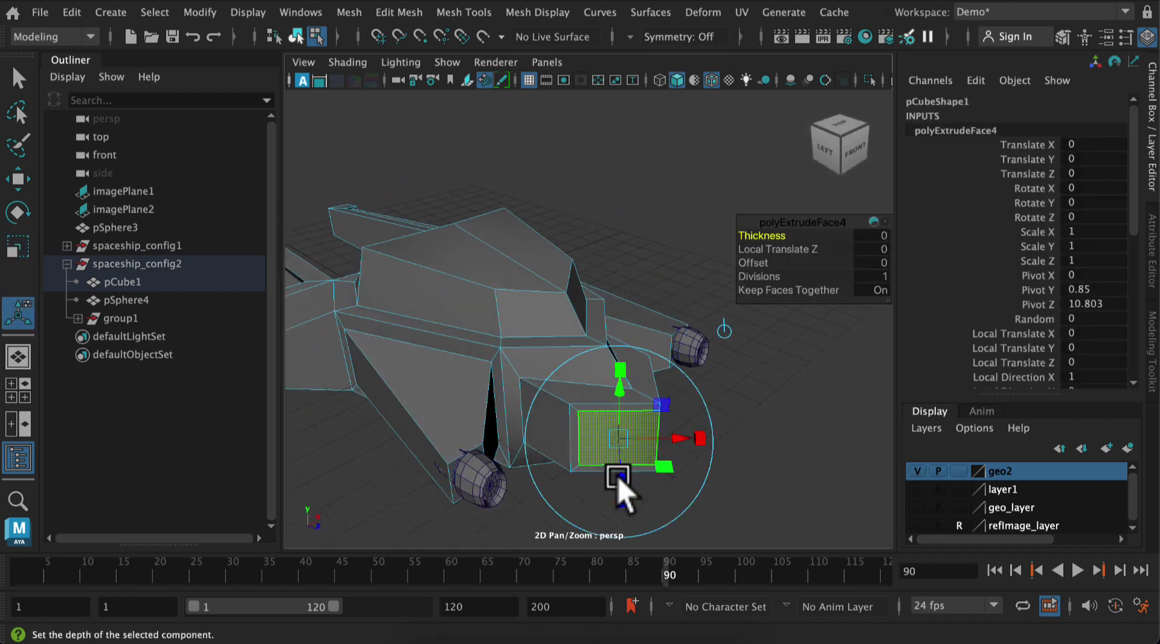
{"action": "left_click_drag", "start_coordinate": [621, 480], "coordinate": [622, 467]}
{"action": "left_click_drag", "start_coordinate": [752, 486], "coordinate": [693, 426], "text": "alt"}
{"action": "left_click_drag", "start_coordinate": [474, 348], "coordinate": [479, 346]}
{"action": "left_click", "coordinate": [622, 439]}
Select the centre vertices of the recessed rear opening and scale them vertically
{"action": "left_click_drag", "start_coordinate": [623, 439], "coordinate": [713, 423], "text": "alt"}
{"action": "middle_click_drag", "start_coordinate": [713, 423], "coordinate": [708, 353], "text": "alt"}
{"action": "left_click_drag", "start_coordinate": [708, 352], "coordinate": [660, 340], "text": "alt"}
{"action": "middle_click_drag", "start_coordinate": [660, 339], "coordinate": [749, 416], "text": "alt"}
{"action": "left_click_drag", "start_coordinate": [652, 332], "coordinate": [676, 477], "text": "alt"}
{"action": "key", "text": "q"}
{"action": "left_click_drag", "start_coordinate": [716, 532], "coordinate": [737, 464], "text": "alt"}
{"action": "key", "text": "r"}
{"action": "left_click_drag", "start_coordinate": [651, 161], "coordinate": [651, 170]}
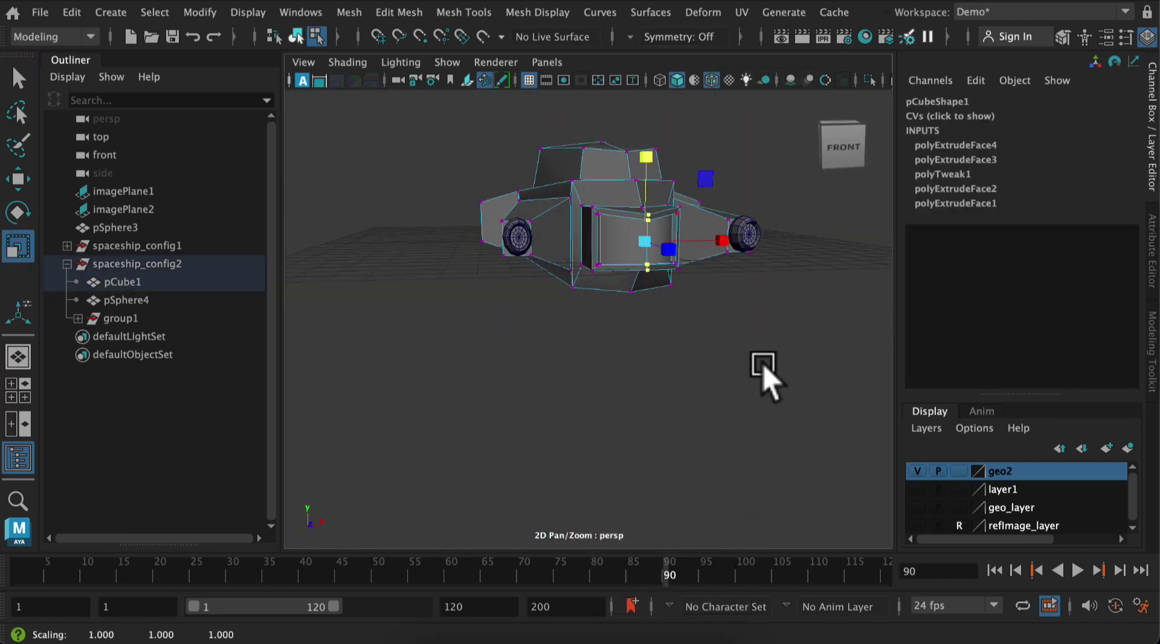
Select all vertices around the rear recess and scale them in height and width
{"action": "left_click_drag", "start_coordinate": [759, 361], "coordinate": [529, 491], "text": "alt"}
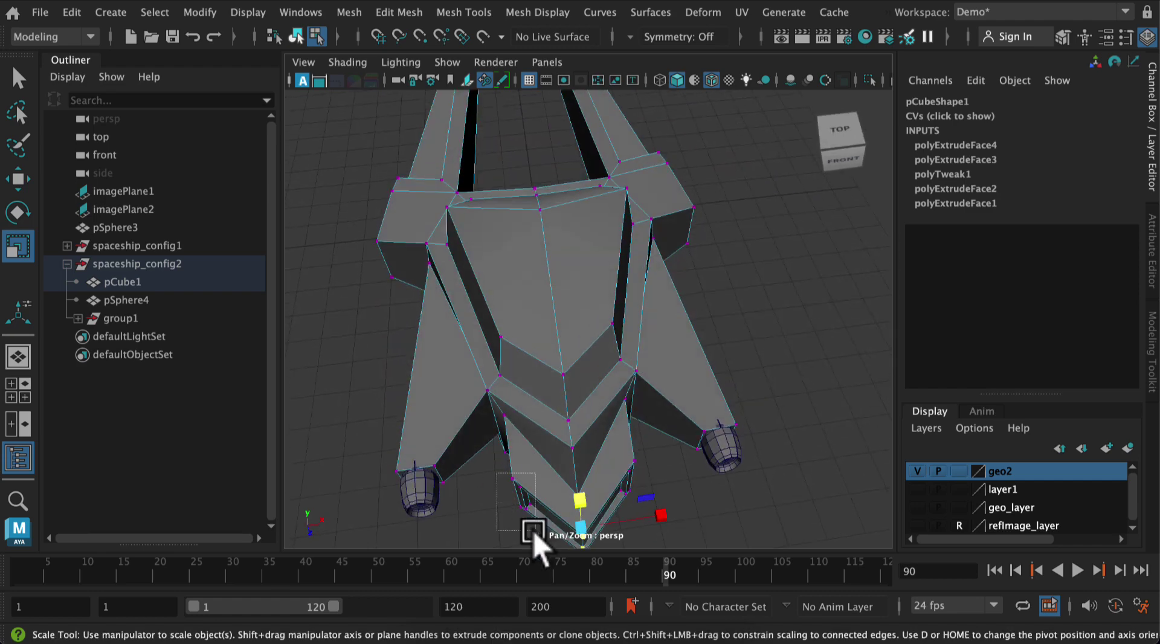
{"action": "left_click_drag", "start_coordinate": [681, 536], "coordinate": [572, 222], "text": "alt"}
{"action": "left_click", "coordinate": [589, 275]}
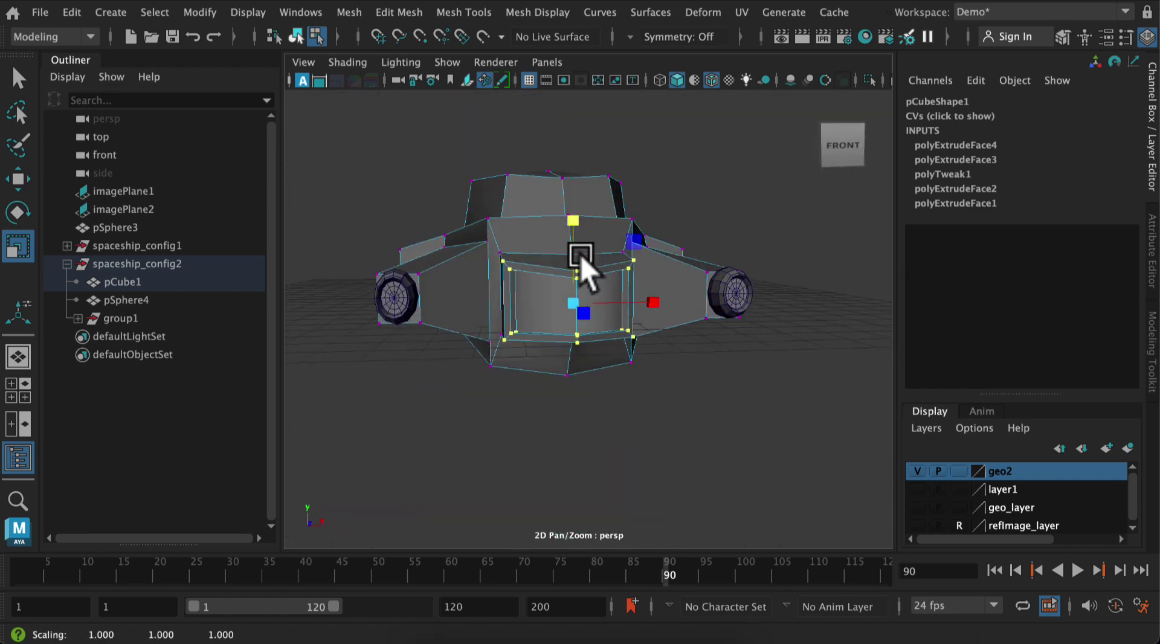
{"action": "left_click_drag", "start_coordinate": [650, 305], "coordinate": [719, 432], "text": "alt"}
{"action": "right_click_drag", "start_coordinate": [719, 432], "coordinate": [663, 280], "text": "alt"}
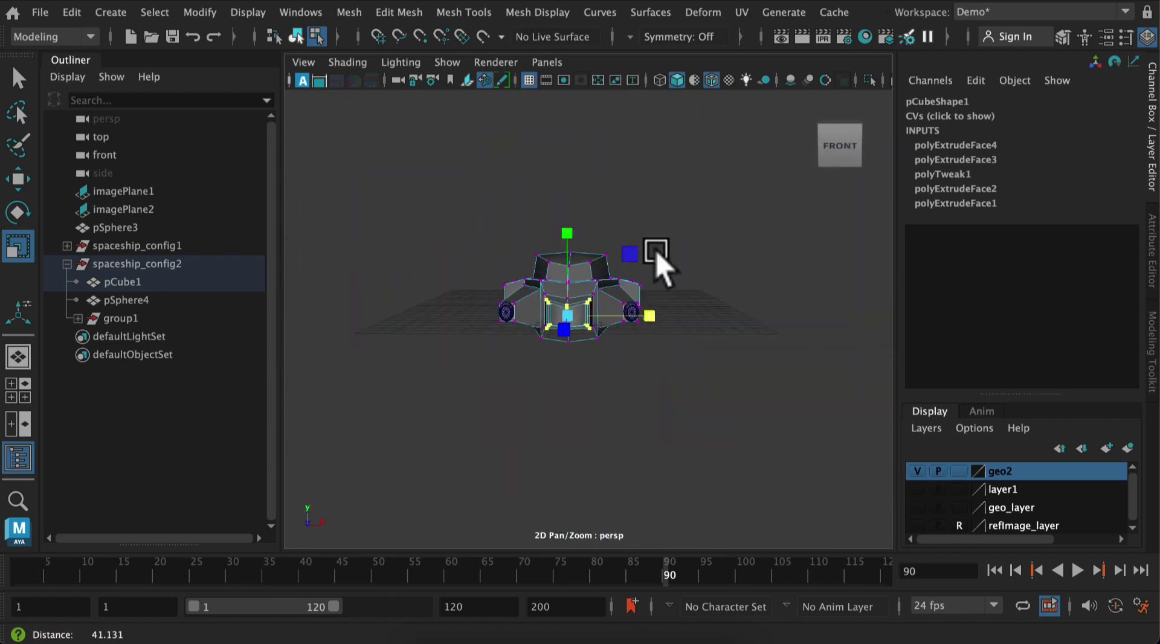
{"action": "left_click", "coordinate": [600, 406]}
Return the hull to object mode and save the scene as SpaceShip_003.mb
{"action": "left_click_drag", "start_coordinate": [600, 406], "coordinate": [669, 421], "text": "alt"}
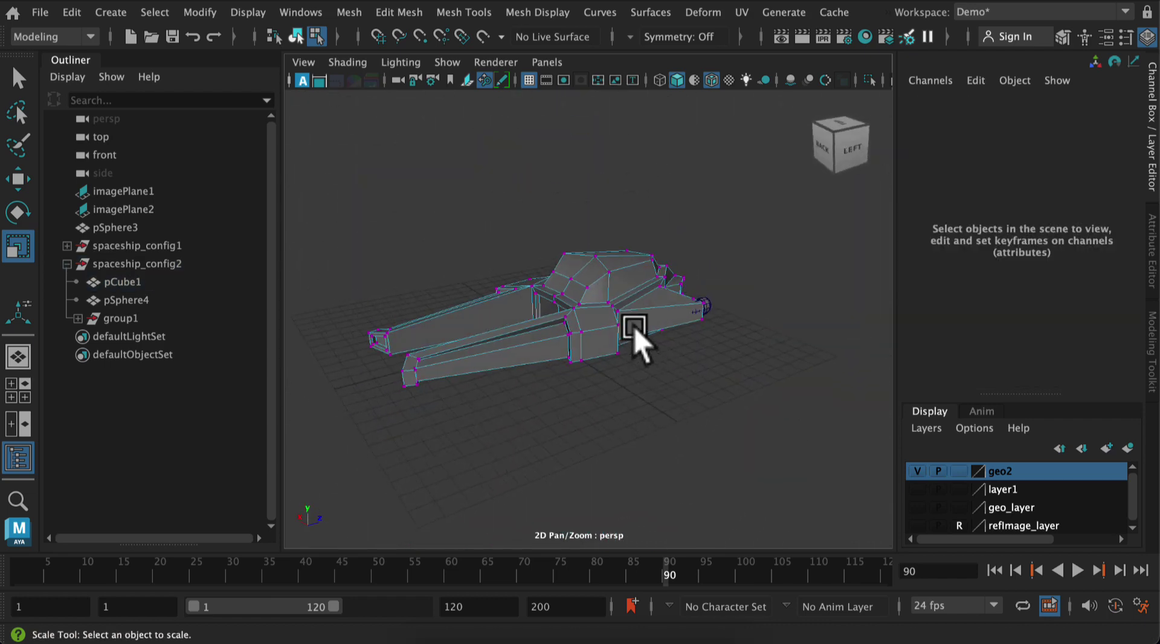
{"action": "right_click_drag", "start_coordinate": [596, 306], "coordinate": [671, 48]}
{"action": "left_click", "coordinate": [40, 12]}
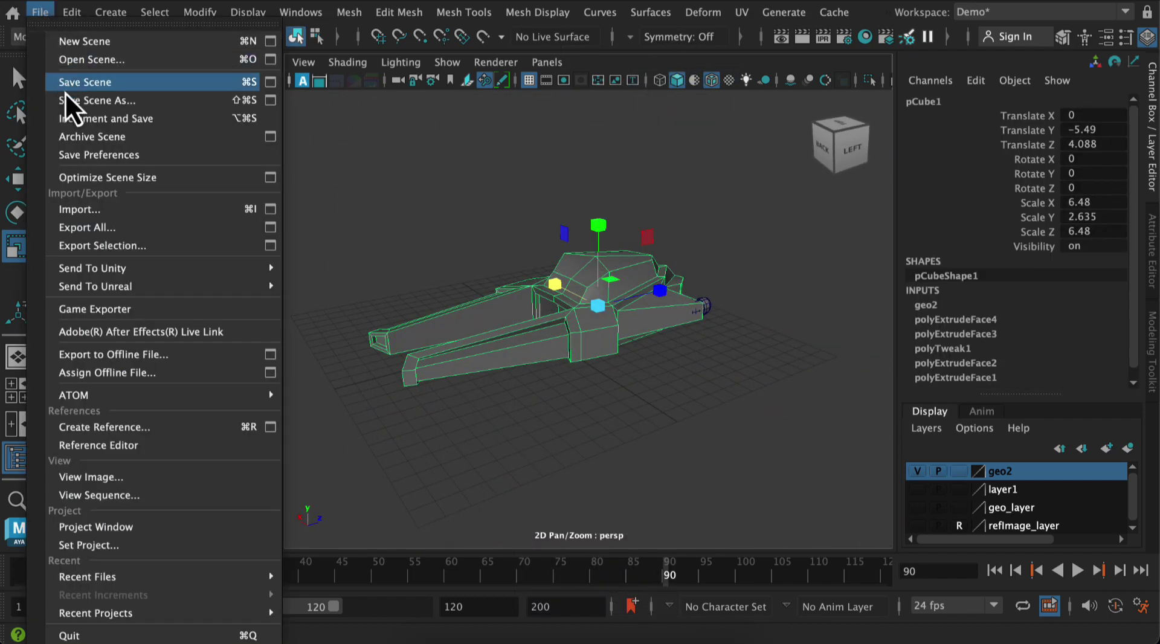
{"action": "key", "text": "Return"}
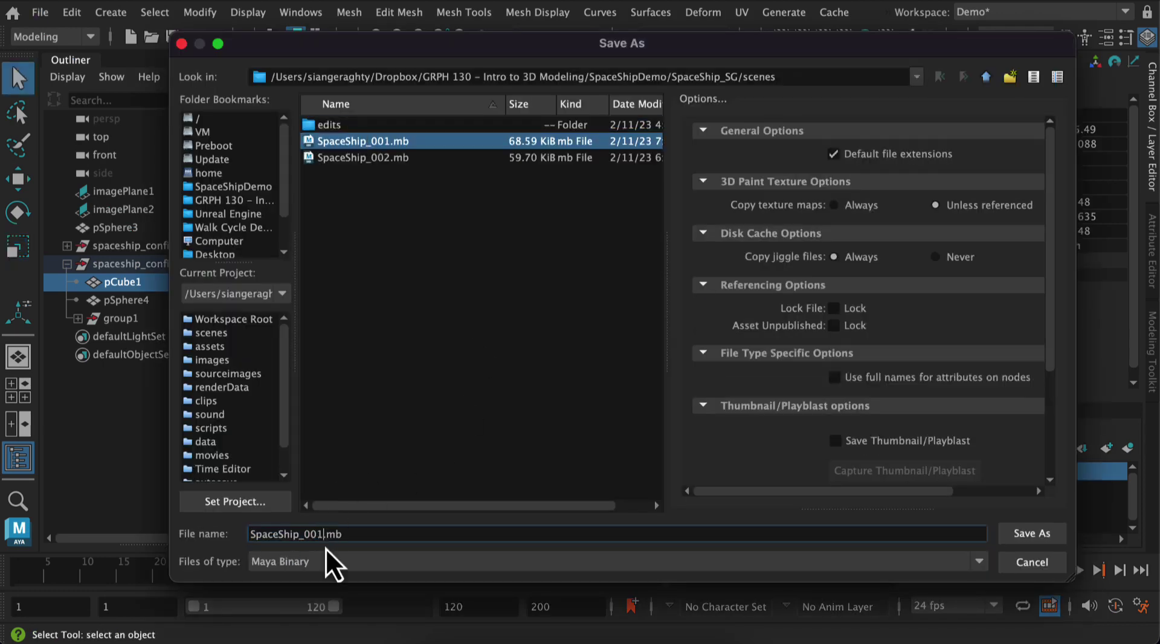
{"action": "key", "text": "BackSpace"}
{"action": "left_click", "coordinate": [1027, 532]}
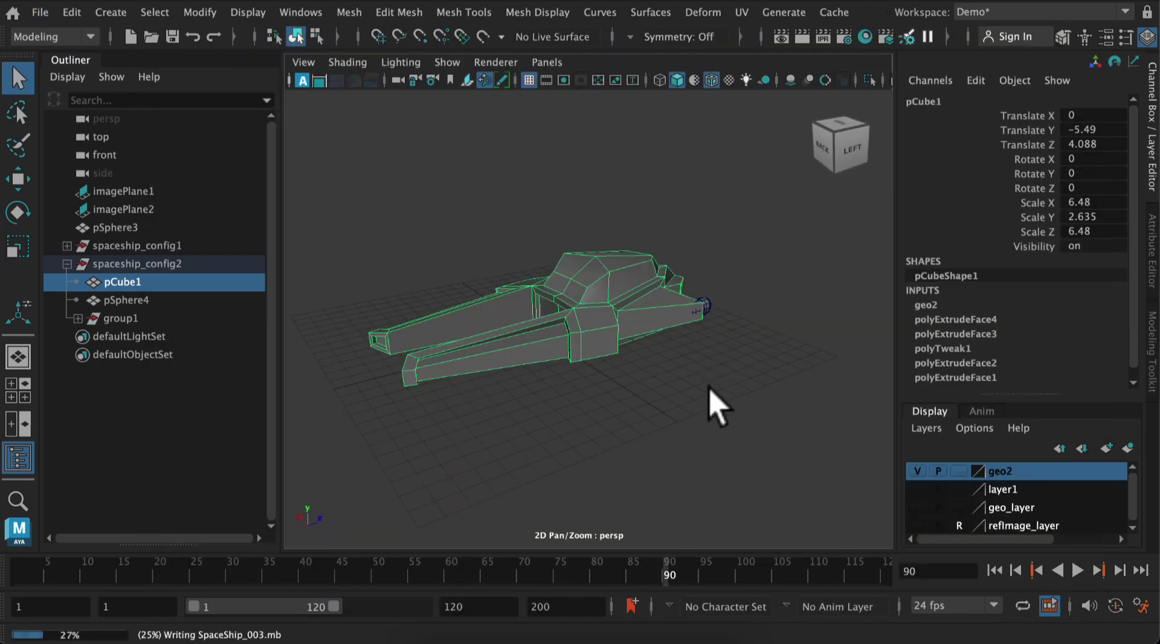
Examine the hull in smooth preview from several sides and return it to unsmoothed display
{"action": "key", "text": "r"}
{"action": "left_click_drag", "start_coordinate": [701, 370], "coordinate": [711, 375], "text": "alt"}
{"action": "left_click", "coordinate": [708, 426]}
{"action": "key", "text": "3"}
{"action": "left_click_drag", "start_coordinate": [611, 450], "coordinate": [687, 474], "text": "alt"}
{"action": "mouse_move", "coordinate": [746, 418]}
{"action": "right_mouse_down", "text": "alt"}
{"action": "mouse_move", "coordinate": [696, 334]}
{"action": "mouse_move", "coordinate": [743, 435]}
{"action": "right_mouse_up", "text": "alt"}
{"action": "middle_click_drag", "start_coordinate": [741, 429], "coordinate": [692, 362], "text": "alt"}
{"action": "right_click_drag", "start_coordinate": [777, 440], "coordinate": [759, 372], "text": "alt"}
{"action": "left_click_drag", "start_coordinate": [760, 378], "coordinate": [610, 315], "text": "alt"}
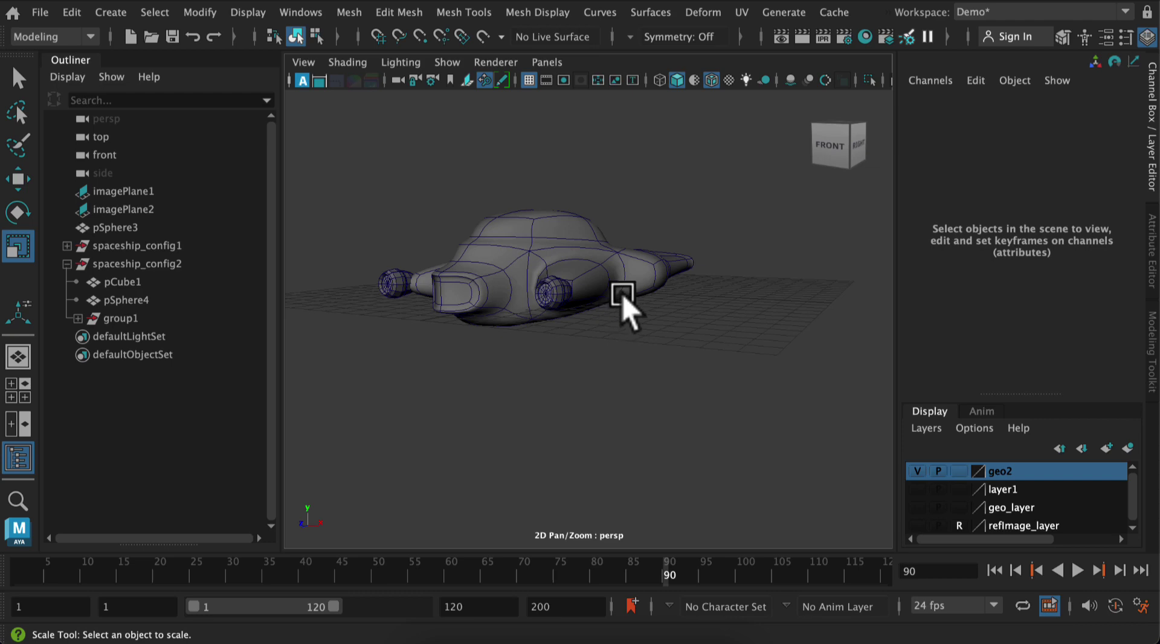
{"action": "left_click", "coordinate": [623, 299]}
{"action": "key", "text": "1"}
{"action": "left_click", "coordinate": [678, 380]}
{"action": "left_click_drag", "start_coordinate": [678, 379], "coordinate": [694, 402], "text": "alt"}
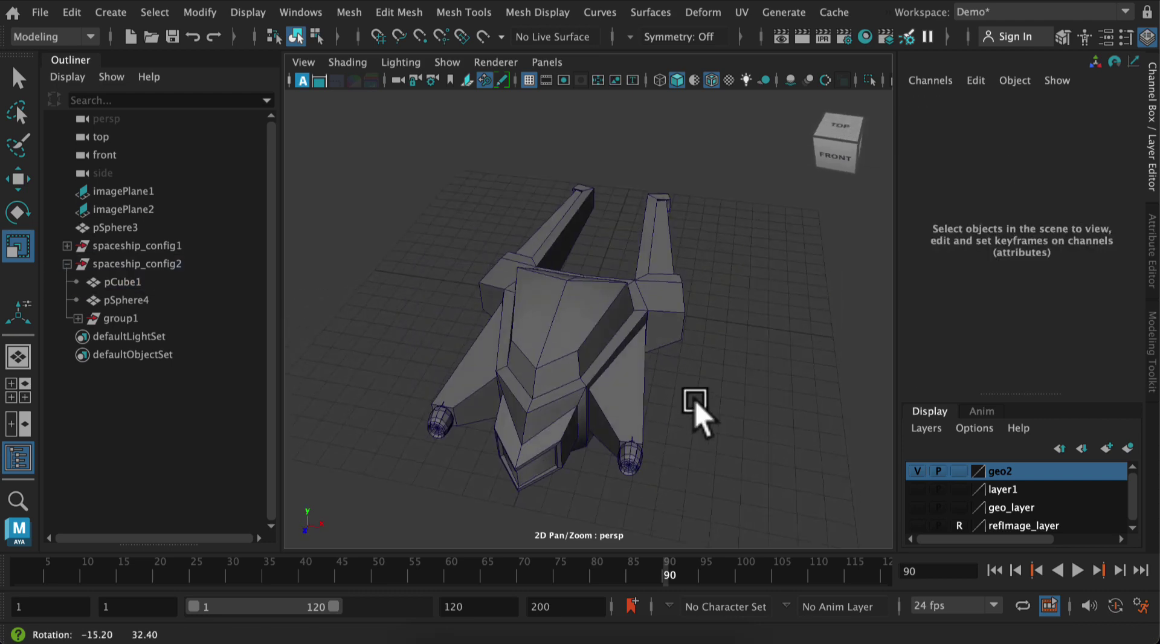
Bevel the whole hull mesh with a Fraction of 0.1 and 2 Segments
{"action": "left_click", "coordinate": [1147, 292]}
{"action": "key", "text": "t"}
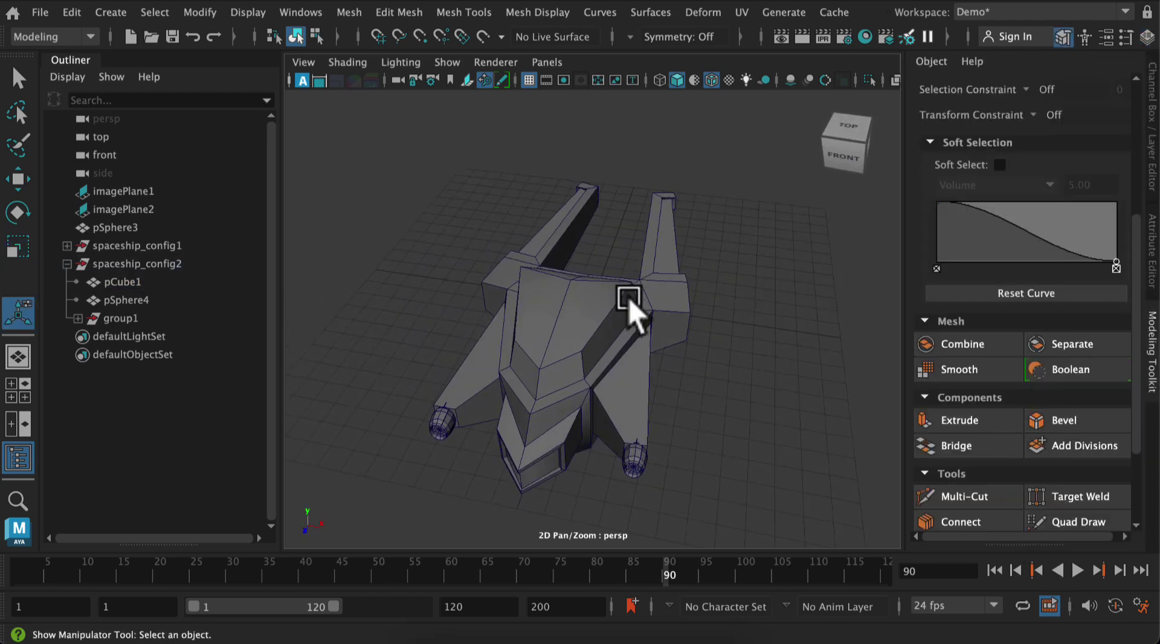
{"action": "left_click", "coordinate": [658, 311]}
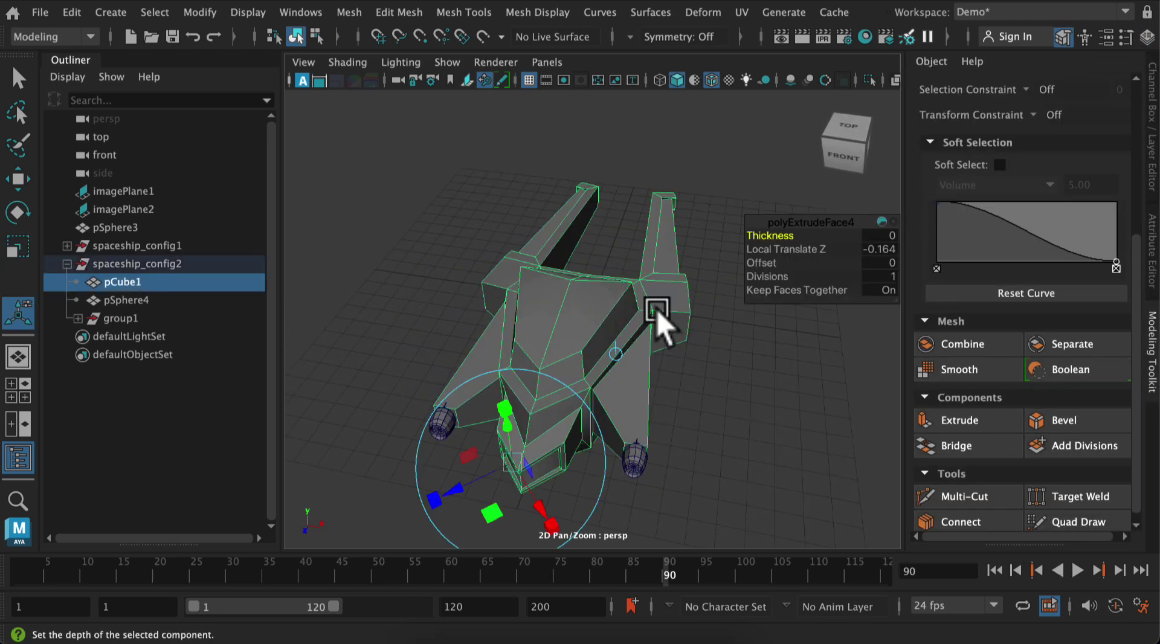
{"action": "left_click", "coordinate": [1067, 422]}
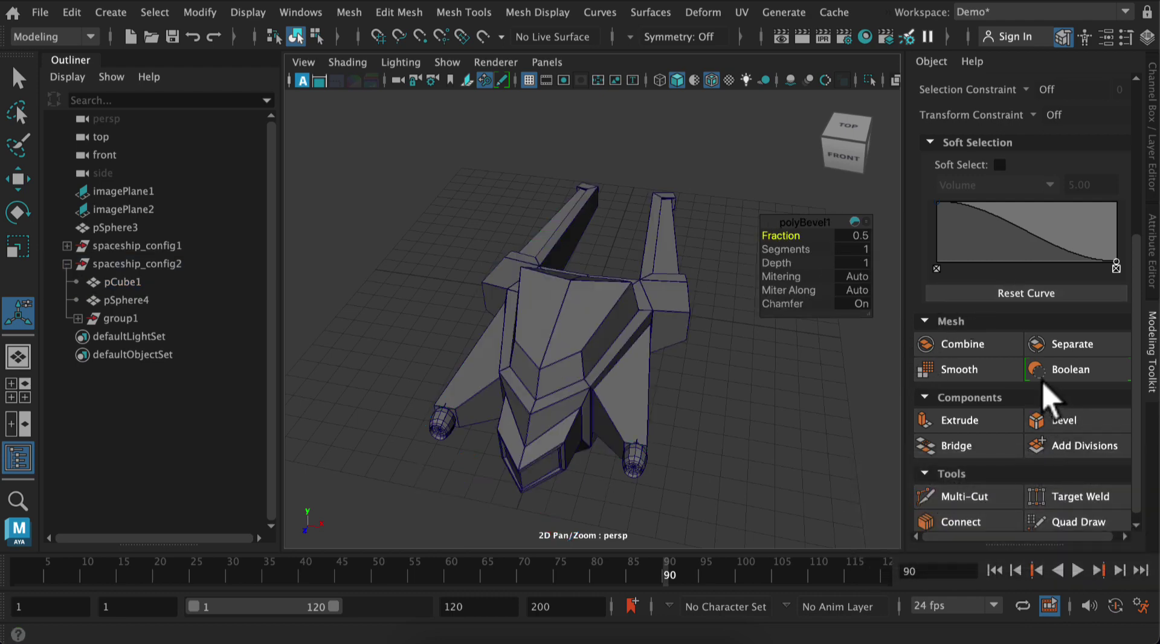
{"action": "left_click_drag", "start_coordinate": [780, 240], "coordinate": [834, 248]}
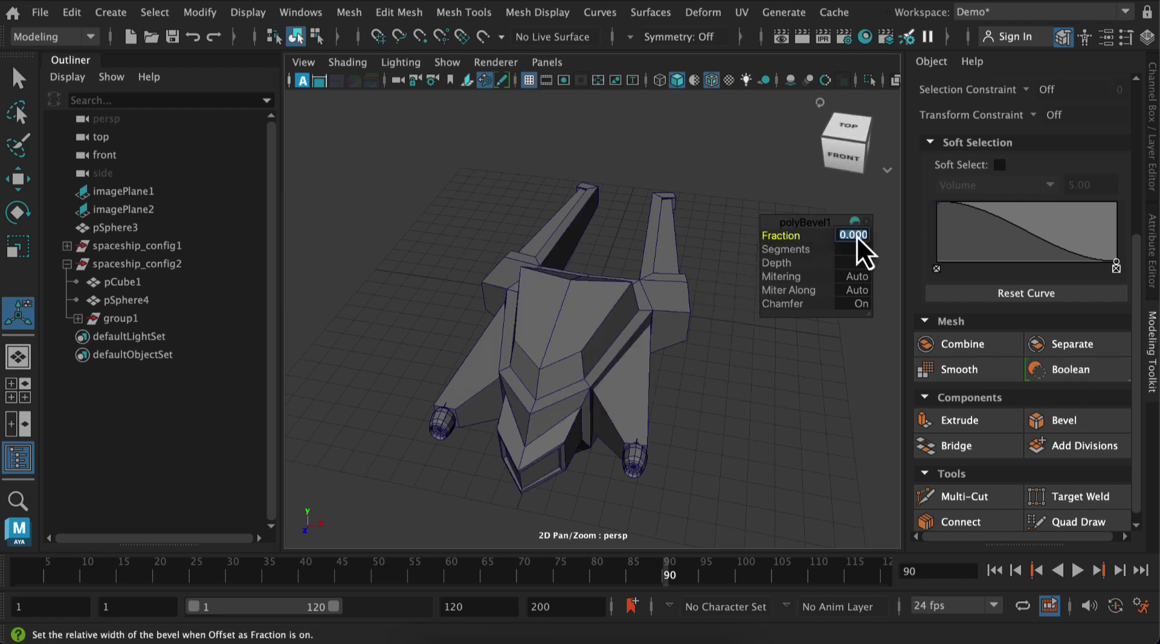
{"action": "type", "text": "1"}
{"action": "key", "text": "Tab"}
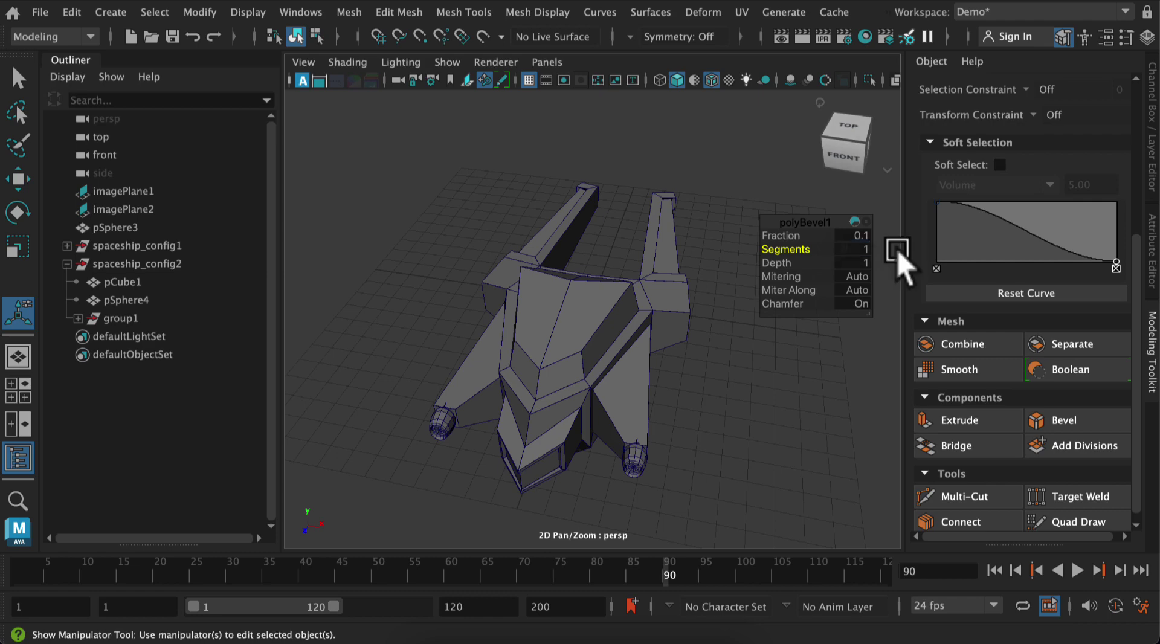
{"action": "left_click_drag", "start_coordinate": [898, 252], "coordinate": [689, 372]}
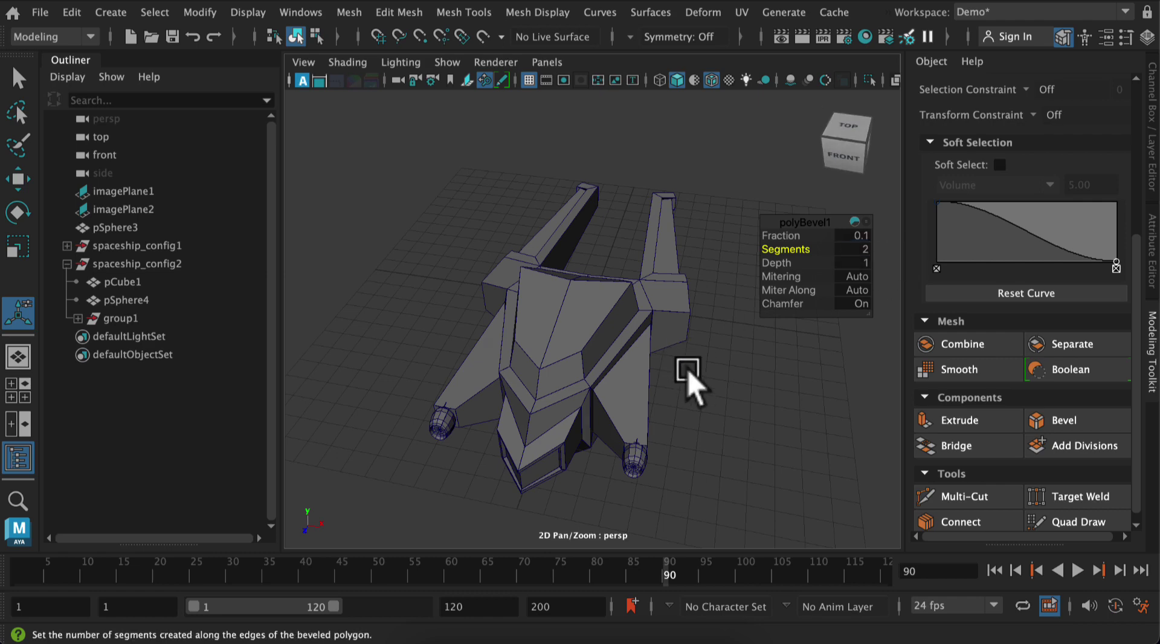
{"action": "left_click", "coordinate": [678, 320]}
{"action": "left_click", "coordinate": [756, 375]}
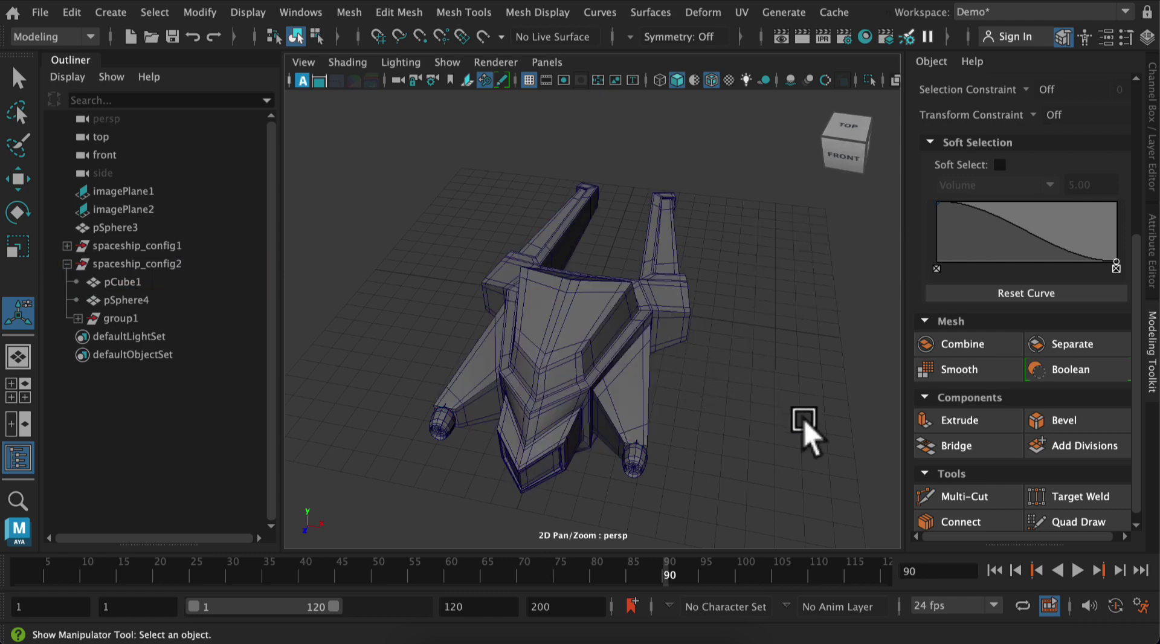
Turn off the wireframe overlay on the shaded view and inspect the bevelled ship from several sides
{"action": "left_click_drag", "start_coordinate": [797, 445], "coordinate": [650, 401], "text": "alt"}
{"action": "right_click_drag", "start_coordinate": [650, 401], "coordinate": [604, 427], "text": "alt"}
{"action": "left_click_drag", "start_coordinate": [604, 427], "coordinate": [617, 429], "text": "alt"}
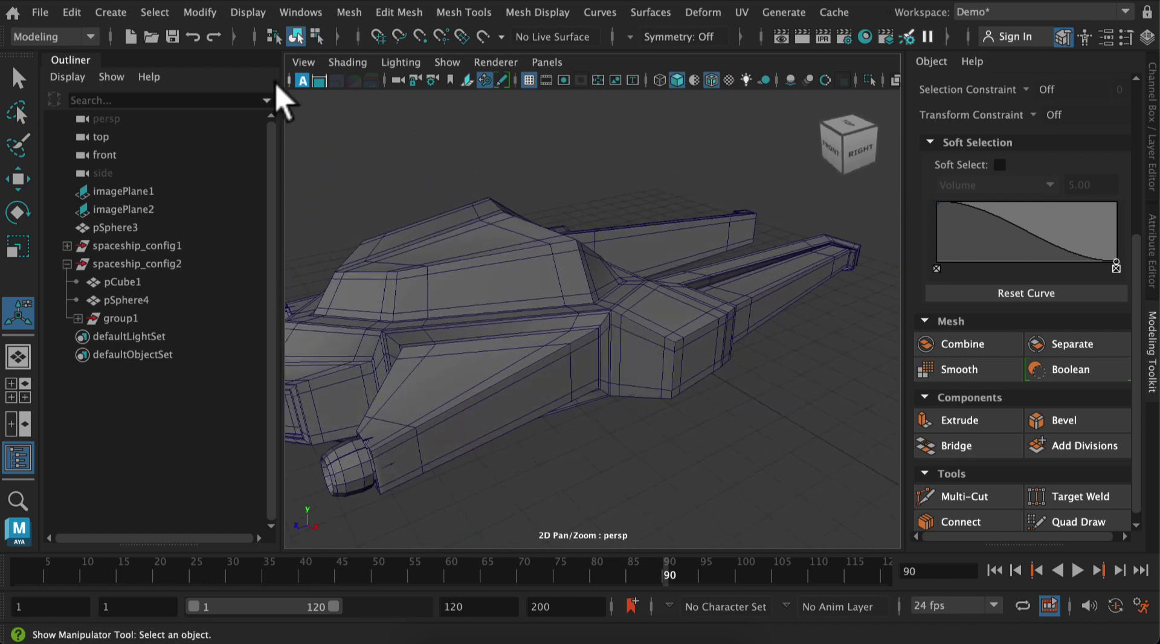
{"action": "left_click", "coordinate": [155, 12]}
{"action": "left_click", "coordinate": [186, 98]}
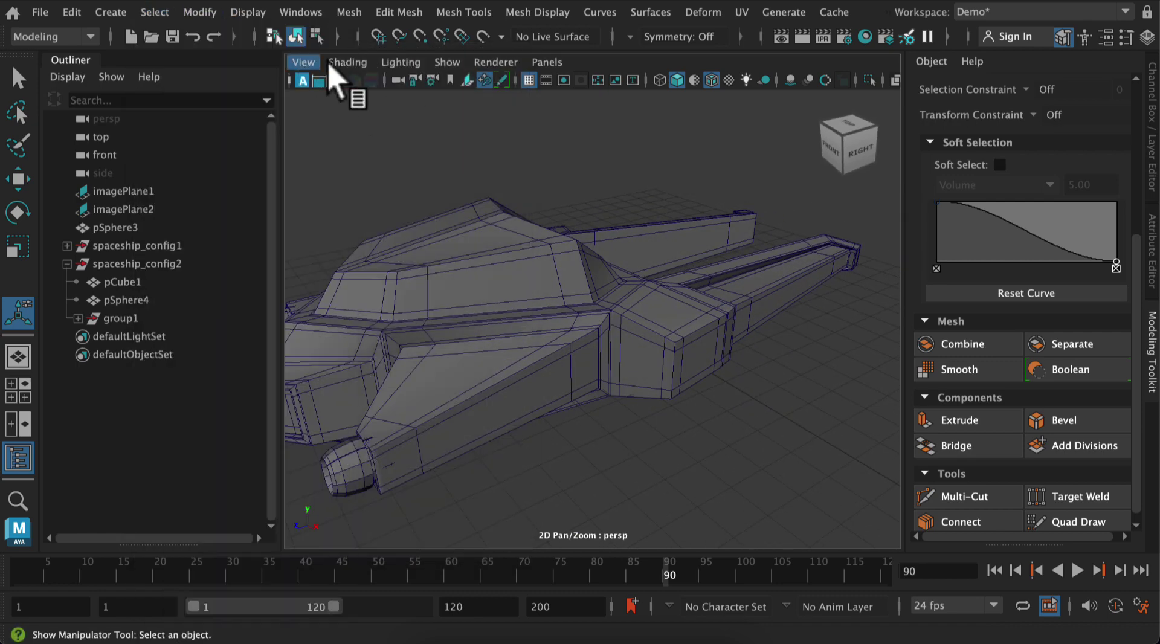
{"action": "left_click", "coordinate": [345, 63]}
{"action": "left_click", "coordinate": [370, 227]}
{"action": "scroll", "coordinate": [683, 311], "scroll_direction": "down", "scroll_amount": 3}
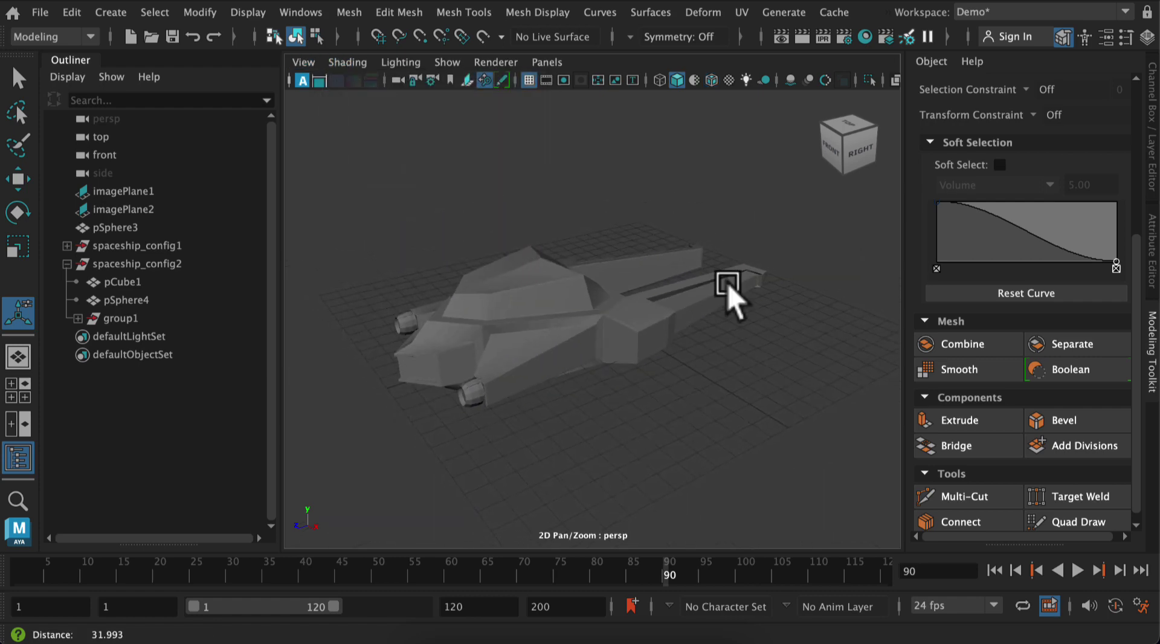
{"action": "left_click_drag", "start_coordinate": [683, 311], "coordinate": [851, 363], "text": "alt"}
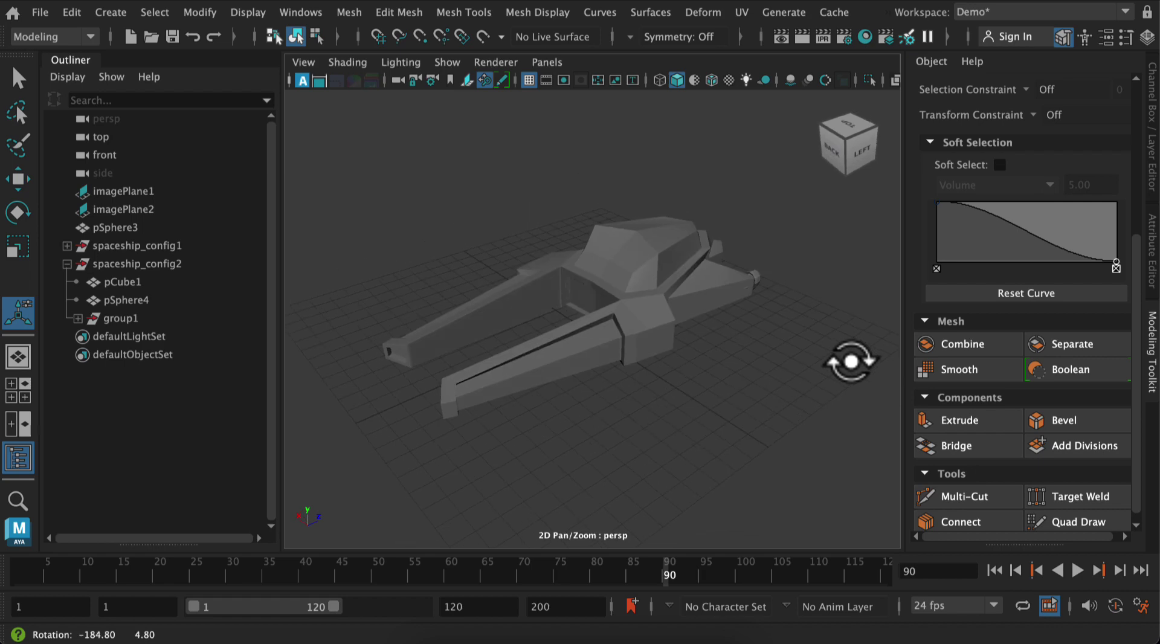
{"action": "right_click_drag", "start_coordinate": [635, 253], "coordinate": [642, 441], "text": "alt"}
{"action": "left_click_drag", "start_coordinate": [642, 440], "coordinate": [664, 451], "text": "alt"}
Undo the latest hull bevel adjustments and set the bevel Fraction to 0.1 with a single segment
{"action": "key", "text": "ctrl+z"}
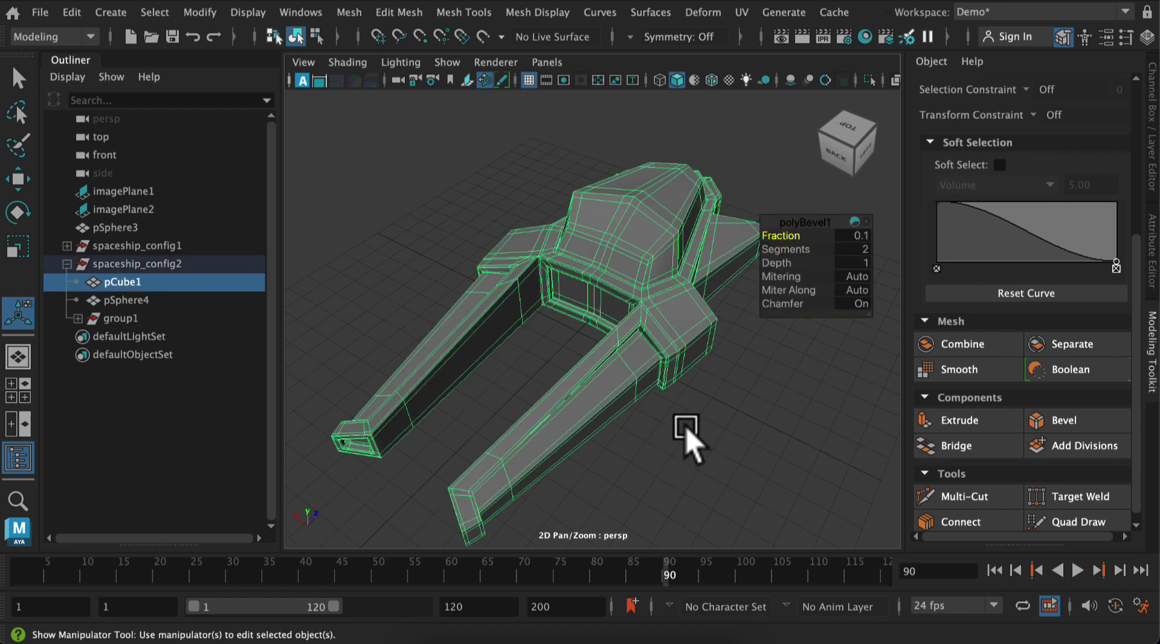
{"action": "key", "text": "ctrl+z"}
{"action": "key", "text": "ctrl+z"}
{"action": "key", "text": "ctrl+z"}
{"action": "key", "text": "ctrl+z"}
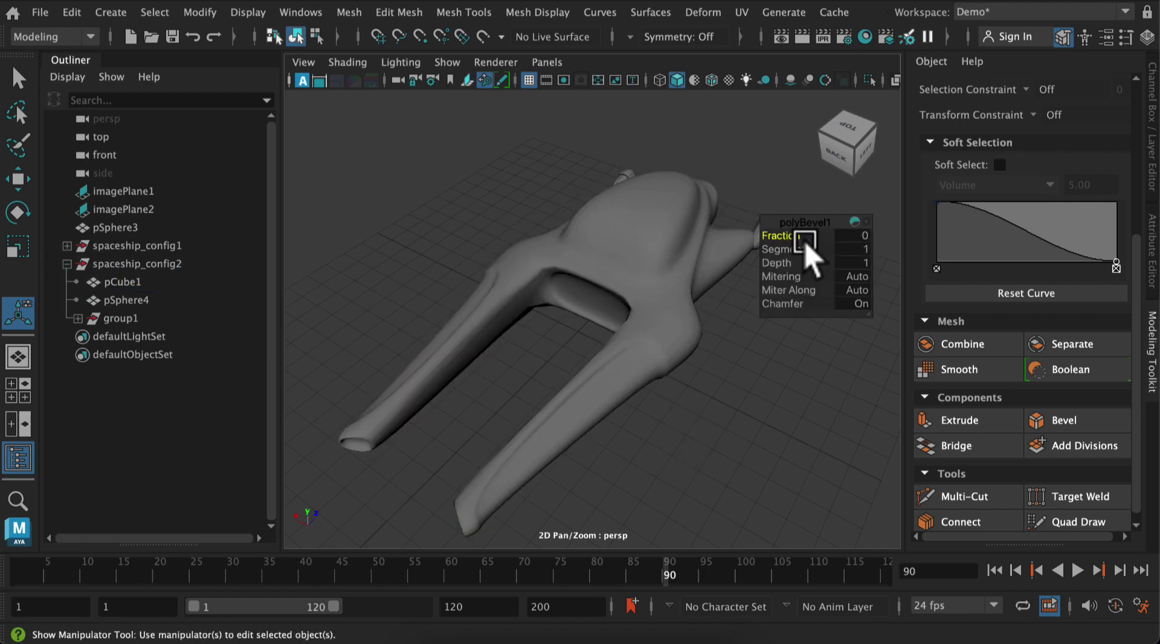
{"action": "key", "text": "1"}
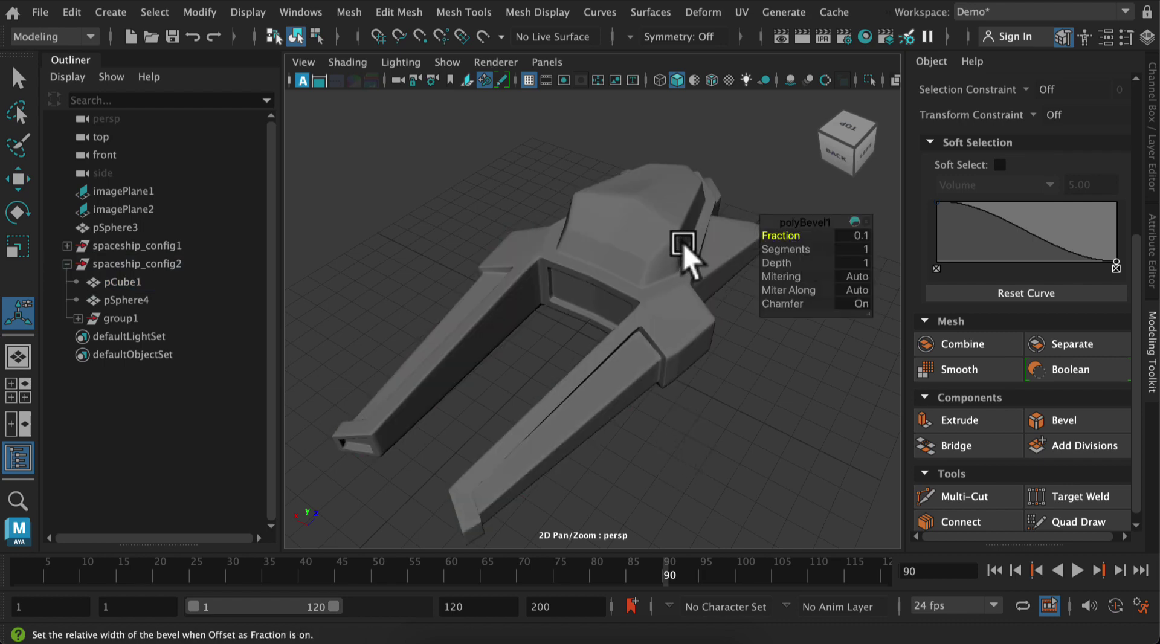
Display the hull in smooth preview and select it in object mode
{"action": "key", "text": "3"}
{"action": "right_click_drag", "start_coordinate": [681, 245], "coordinate": [748, 77]}
{"action": "left_click", "coordinate": [624, 242]}
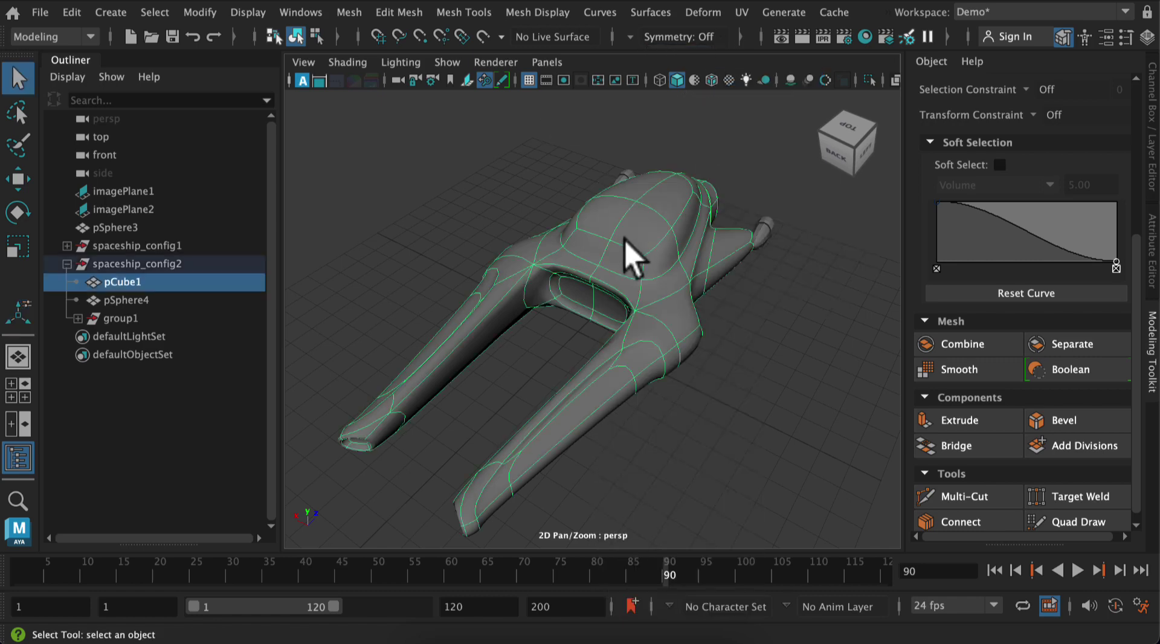
Turn off the hull's smooth preview and duplicate the spaceship_config2 group
{"action": "key", "text": "1"}
{"action": "left_click", "coordinate": [157, 265]}
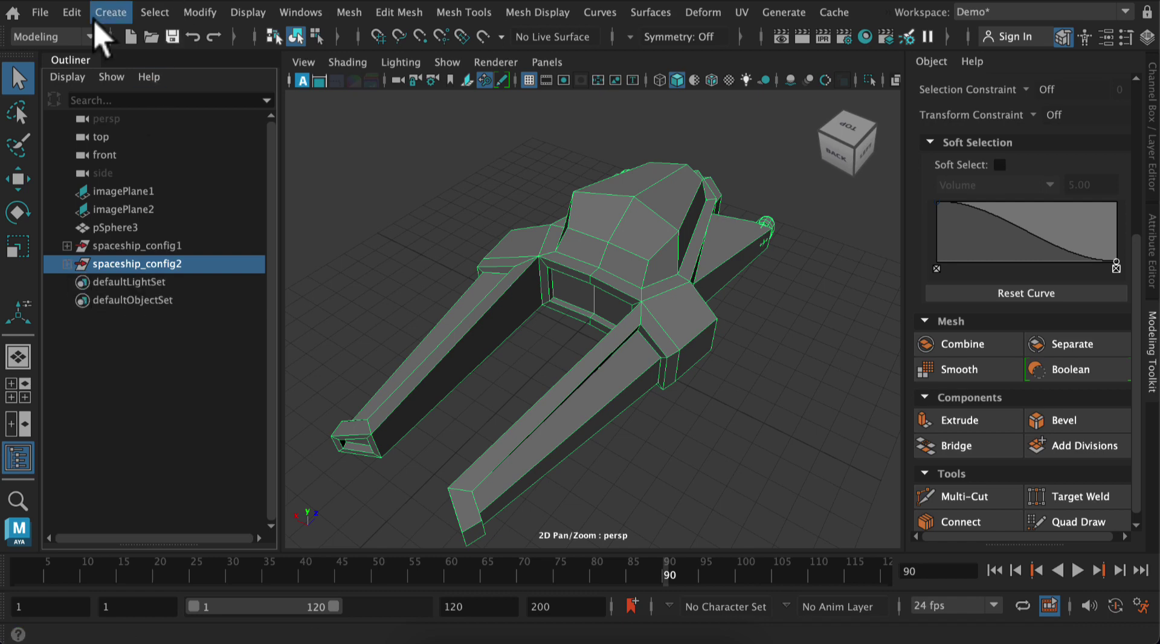
{"action": "left_click", "coordinate": [73, 12]}
{"action": "left_click", "coordinate": [152, 299]}
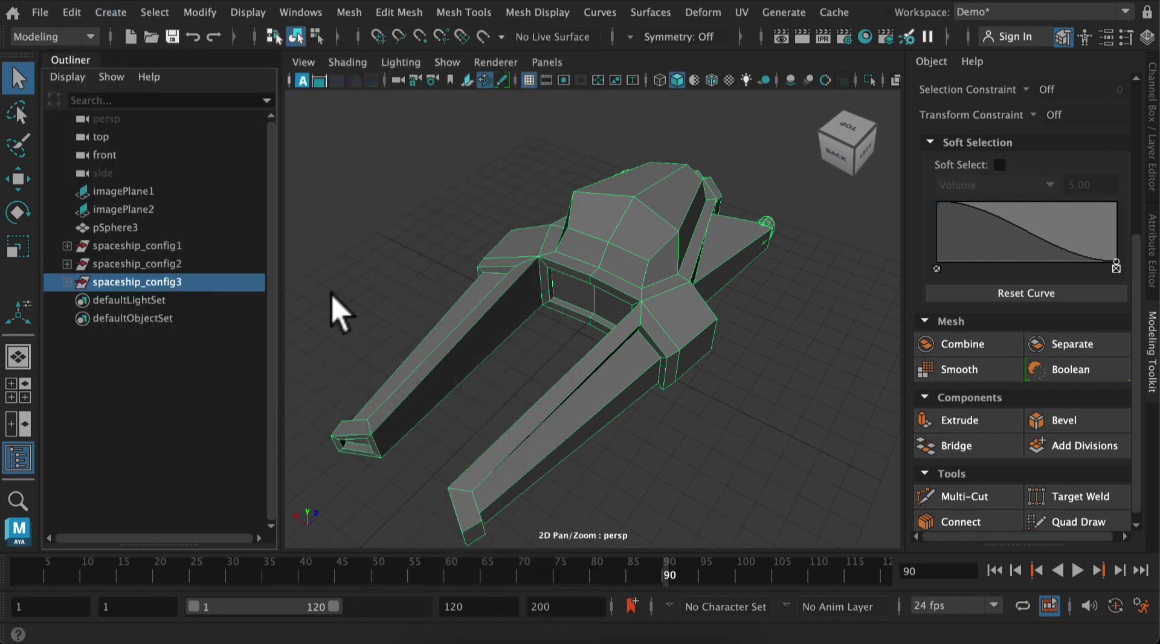
Remove the duplicated spaceship_config3 group from the geo2 display layer
{"action": "left_click", "coordinate": [1155, 189]}
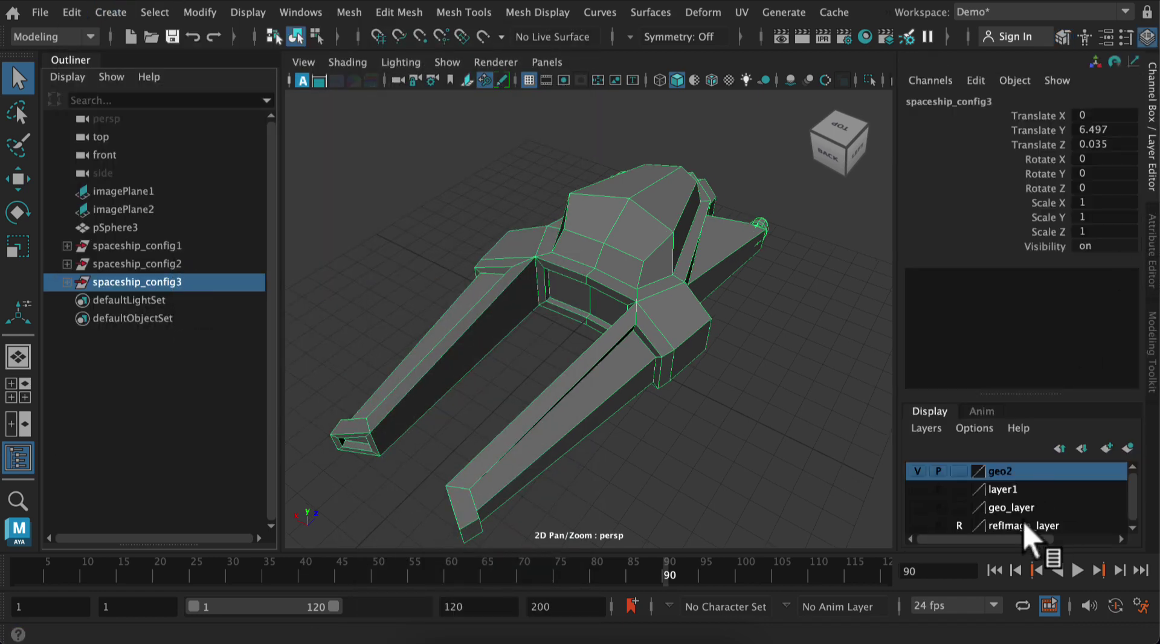
{"action": "left_click", "coordinate": [929, 428]}
{"action": "left_click", "coordinate": [937, 430]}
{"action": "right_click", "coordinate": [1010, 471]}
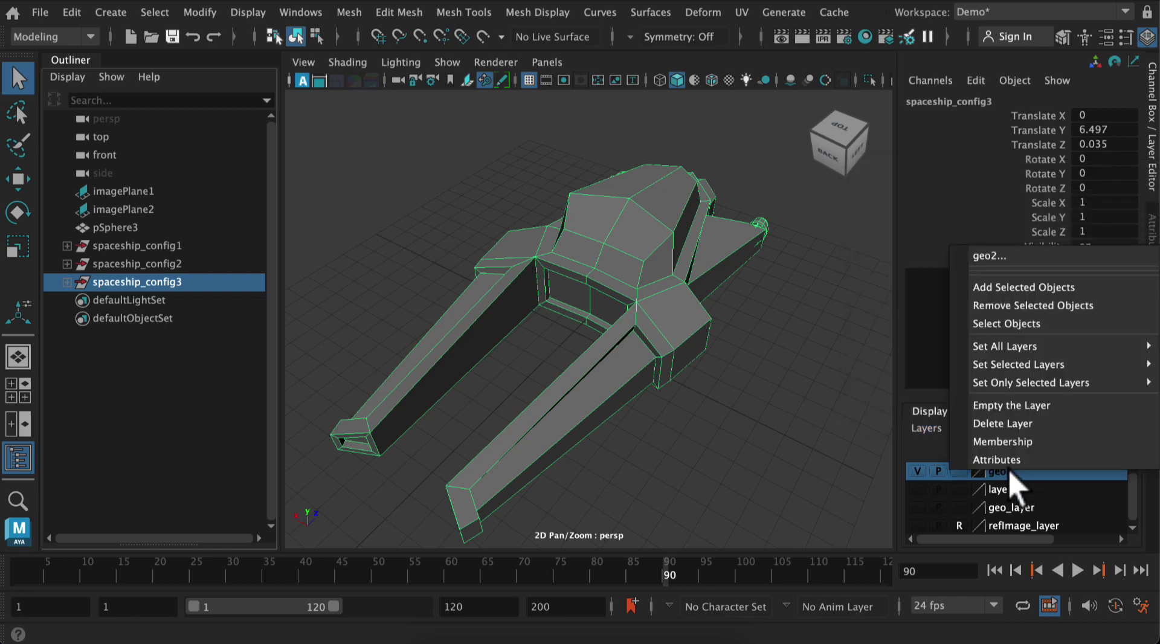
{"action": "left_click", "coordinate": [1012, 305]}
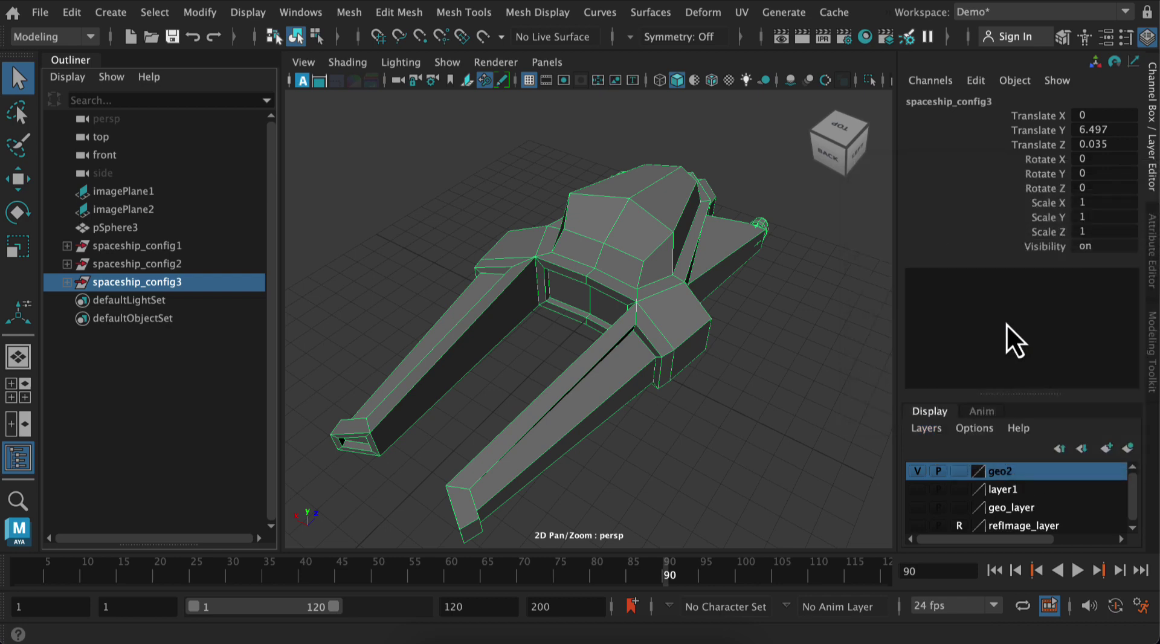
Create a display layer from the selected spaceship_config3 group, name it backup, and hide it
{"action": "left_click", "coordinate": [965, 432]}
{"action": "left_click", "coordinate": [967, 186]}
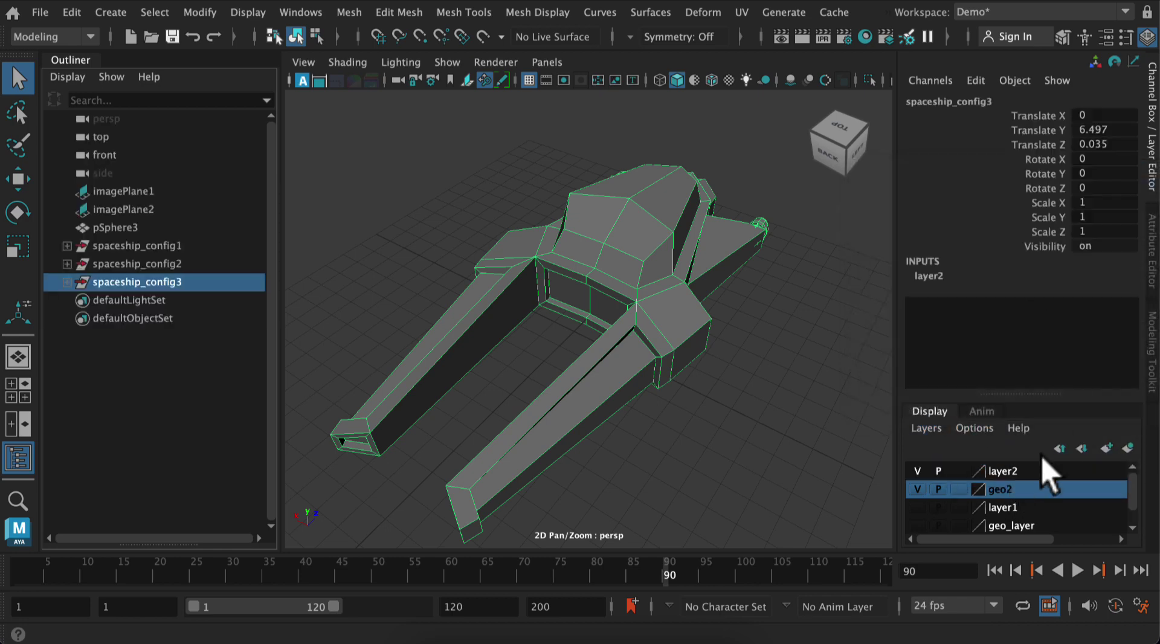
{"action": "left_click", "coordinate": [997, 471]}
{"action": "double_click", "coordinate": [1028, 470]}
{"action": "type", "text": "backup"}
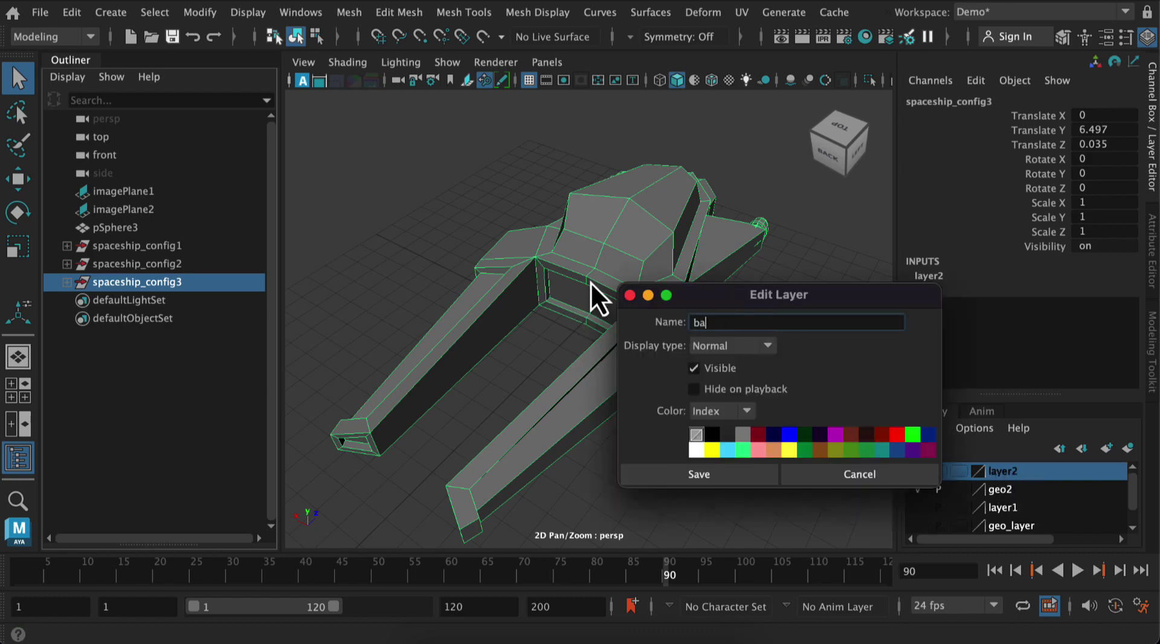
{"action": "left_click", "coordinate": [662, 475]}
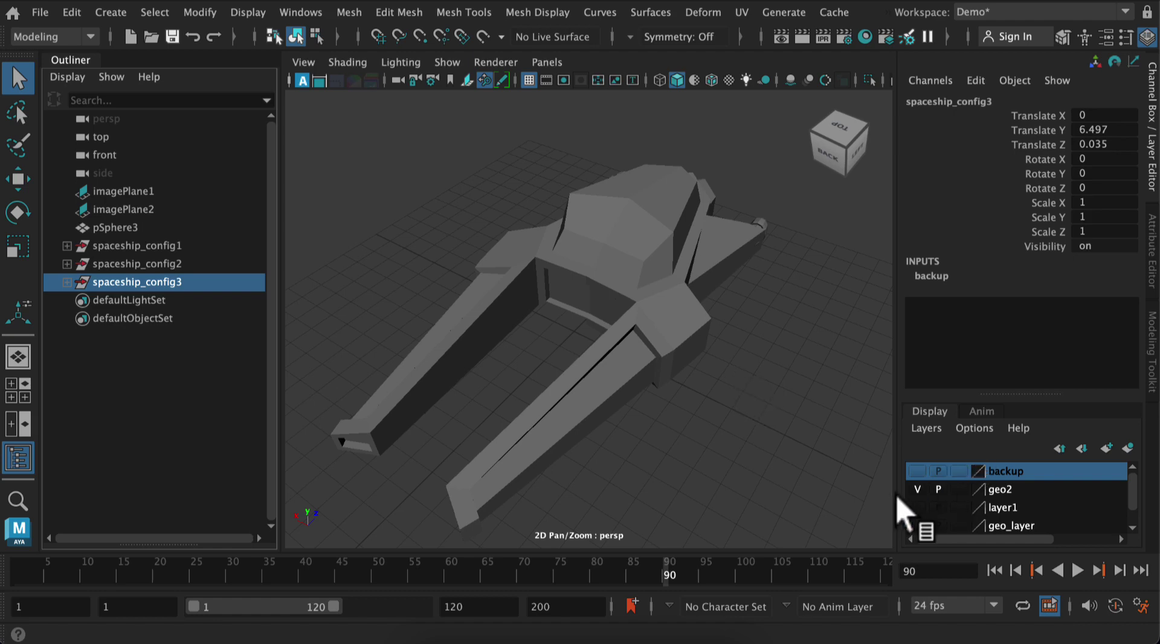
Select all edges of the spaceship_config2 hull, then deselect the centre line and the canopy edges
{"action": "left_click", "coordinate": [176, 269]}
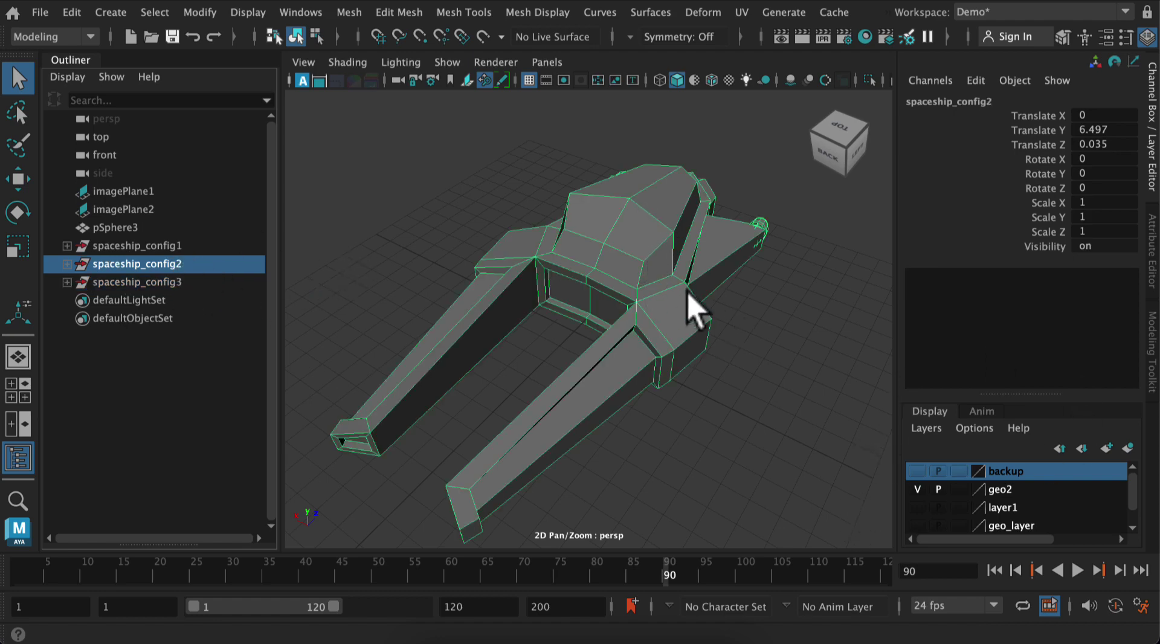
{"action": "right_click_drag", "start_coordinate": [687, 292], "coordinate": [686, 48]}
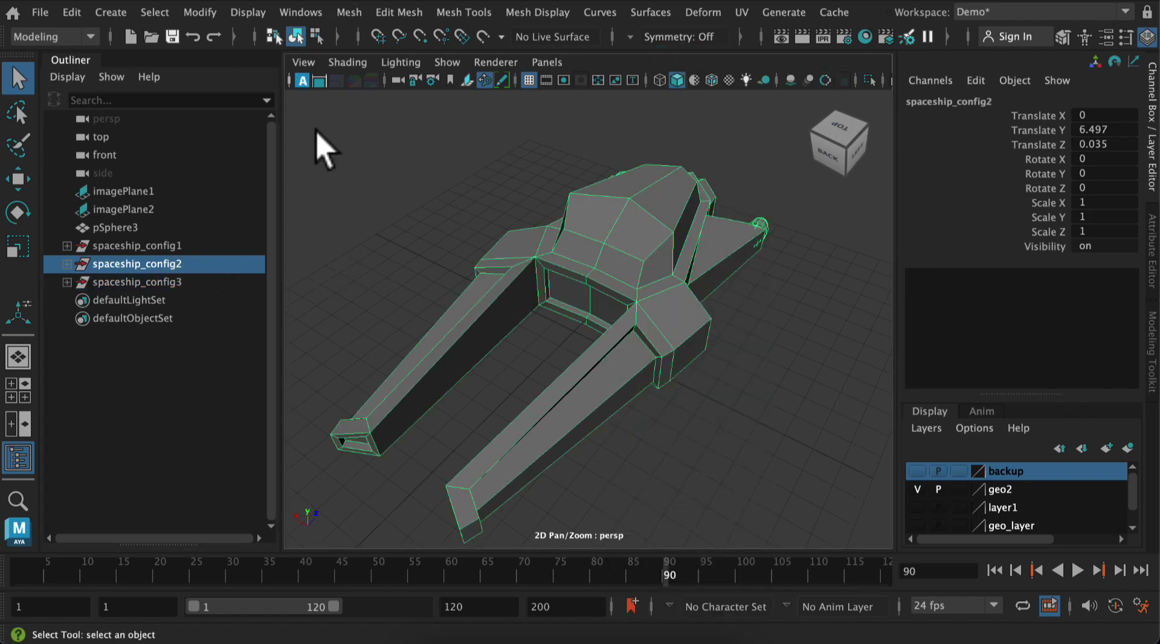
{"action": "left_click_drag", "start_coordinate": [832, 550], "coordinate": [826, 546]}
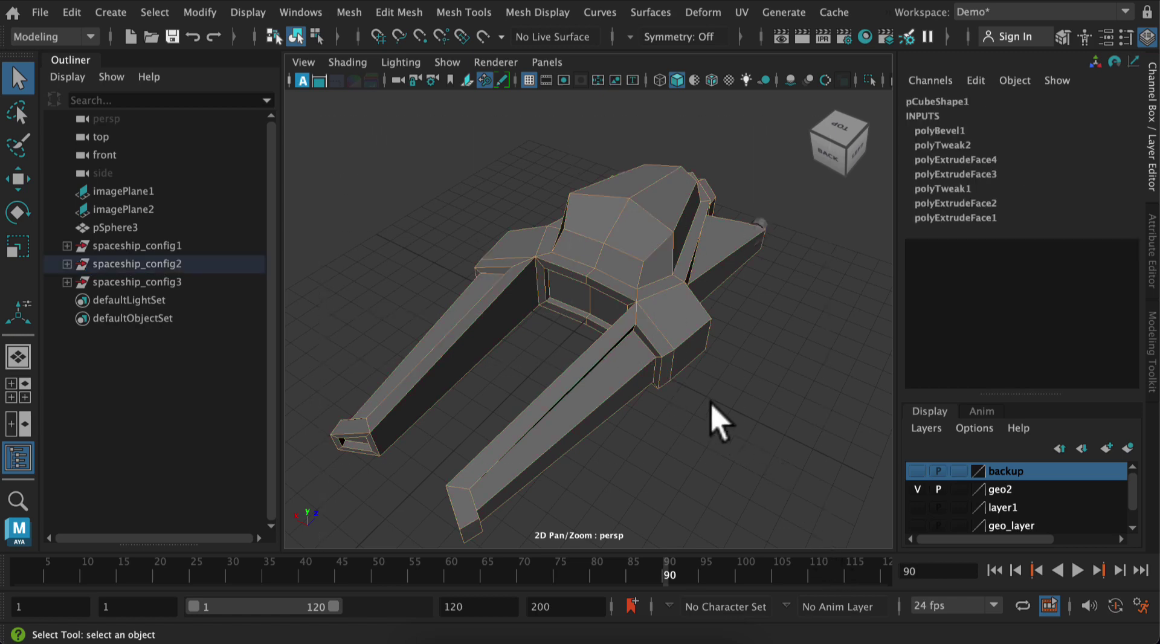
{"action": "left_click_drag", "start_coordinate": [713, 378], "coordinate": [861, 323], "text": "alt"}
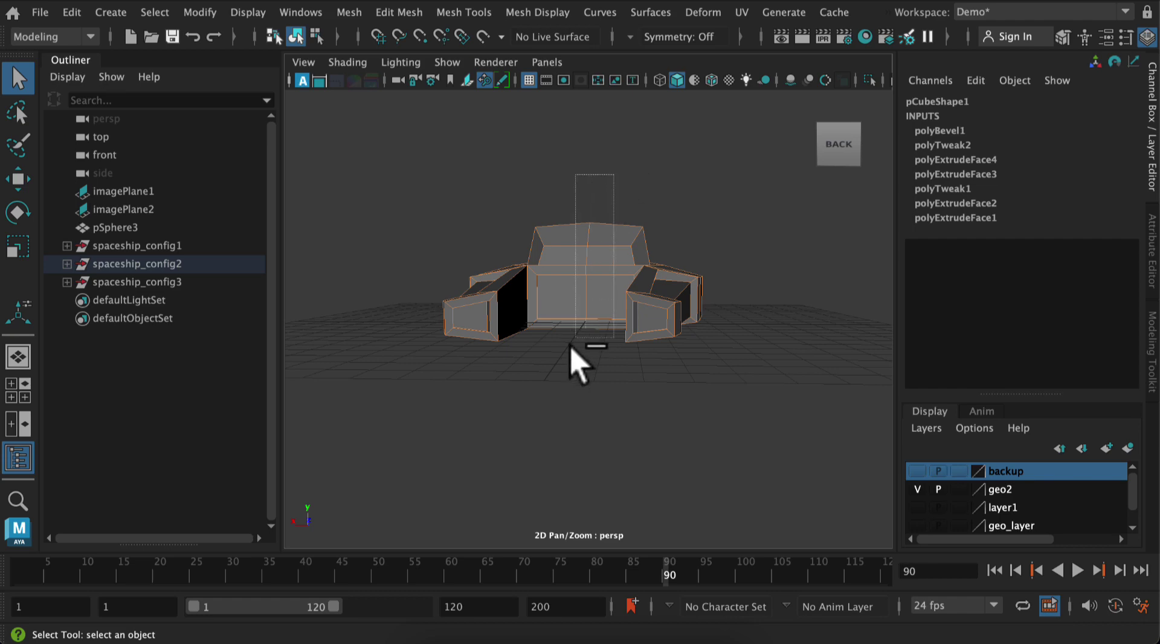
{"action": "left_click_drag", "start_coordinate": [574, 366], "coordinate": [699, 528], "text": "alt"}
{"action": "middle_click_drag", "start_coordinate": [699, 528], "coordinate": [722, 498], "text": "alt"}
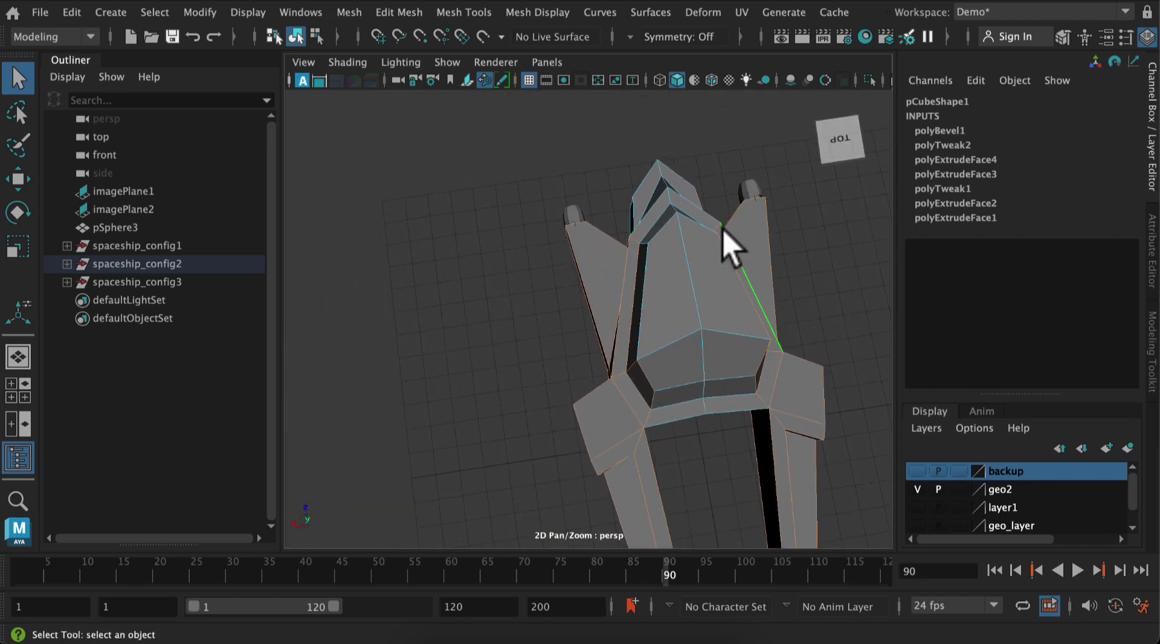
Deselect the remaining edges around the canopy's base and across the tail
{"action": "key", "text": "f"}
{"action": "right_click_drag", "start_coordinate": [813, 302], "coordinate": [907, 465], "text": "alt"}
{"action": "middle_click_drag", "start_coordinate": [636, 387], "coordinate": [435, 491], "text": "alt"}
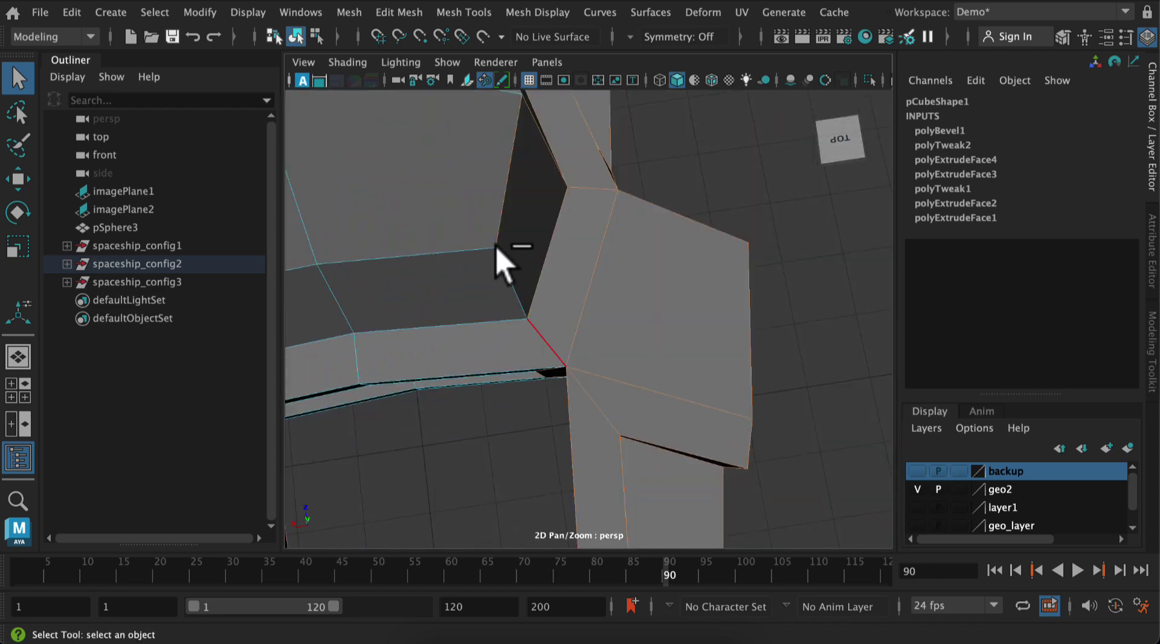
{"action": "left_click_drag", "start_coordinate": [767, 317], "coordinate": [622, 495], "text": "alt"}
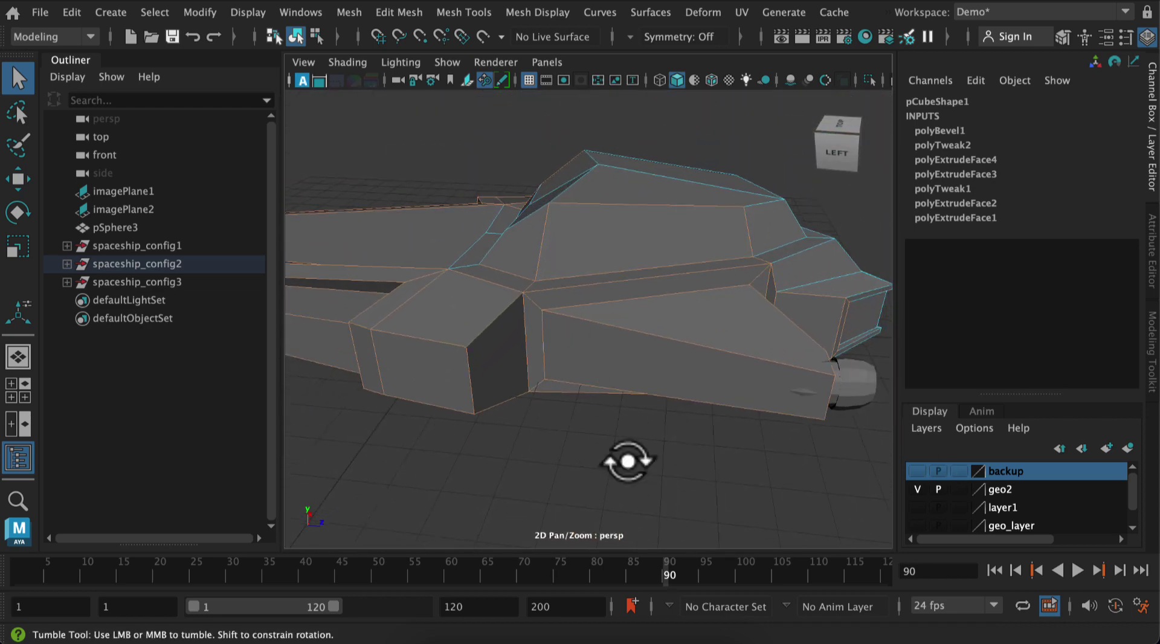
{"action": "left_click_drag", "start_coordinate": [628, 447], "coordinate": [542, 141], "text": "alt"}
{"action": "left_click_drag", "start_coordinate": [810, 259], "coordinate": [628, 254], "text": "alt"}
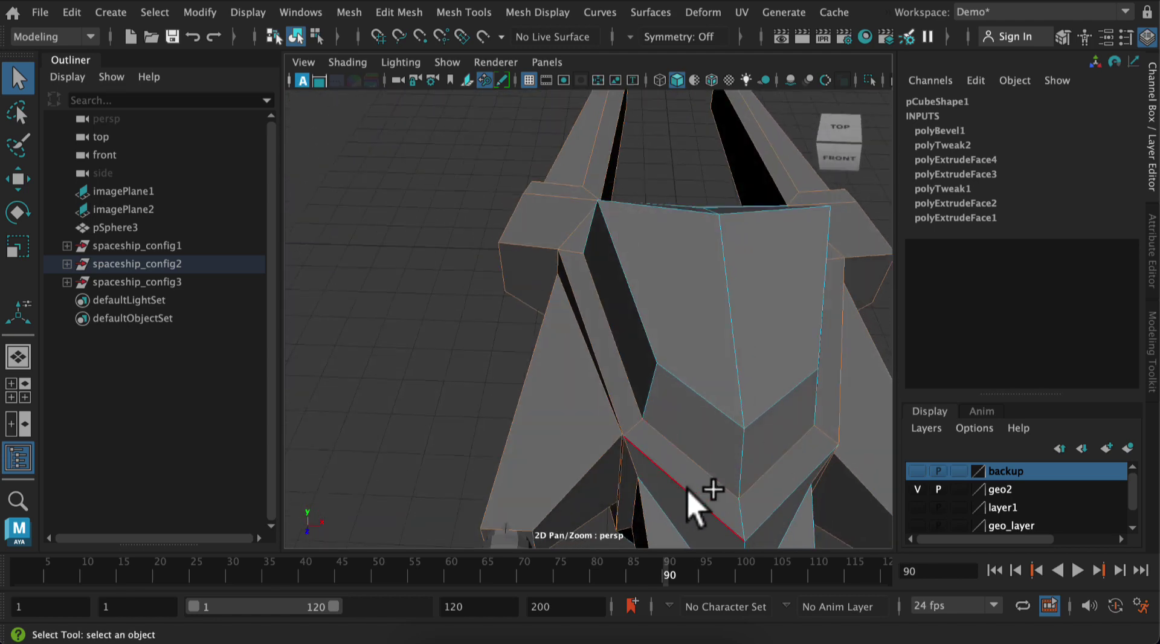
{"action": "right_click_drag", "start_coordinate": [785, 517], "coordinate": [659, 356], "text": "alt"}
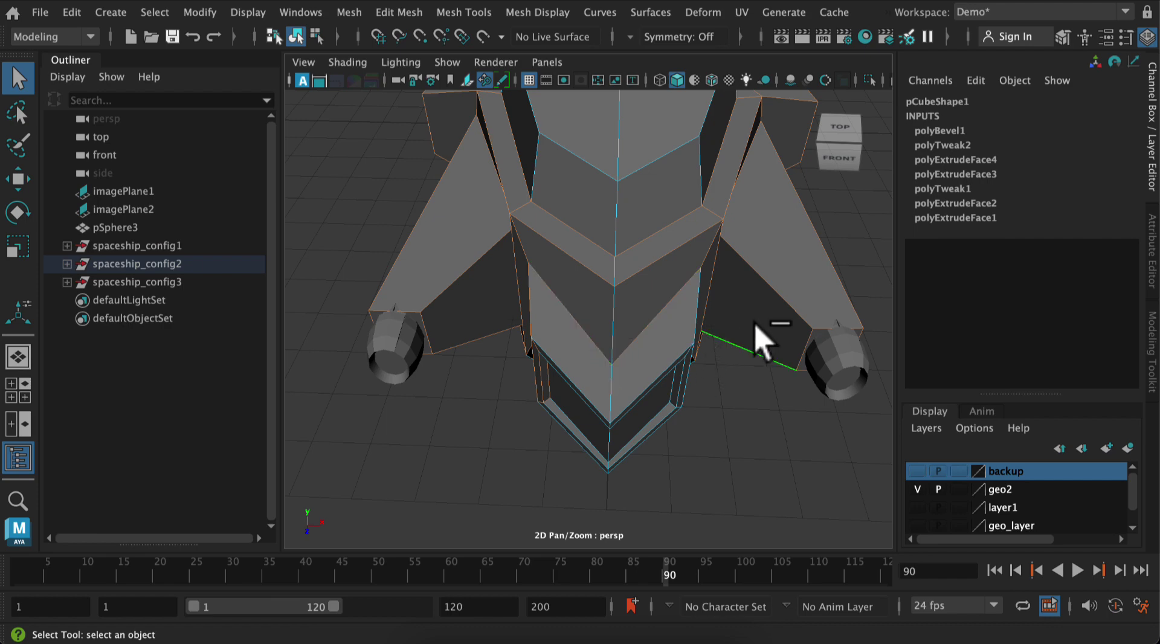
{"action": "left_click_drag", "start_coordinate": [773, 355], "coordinate": [756, 279], "text": "alt"}
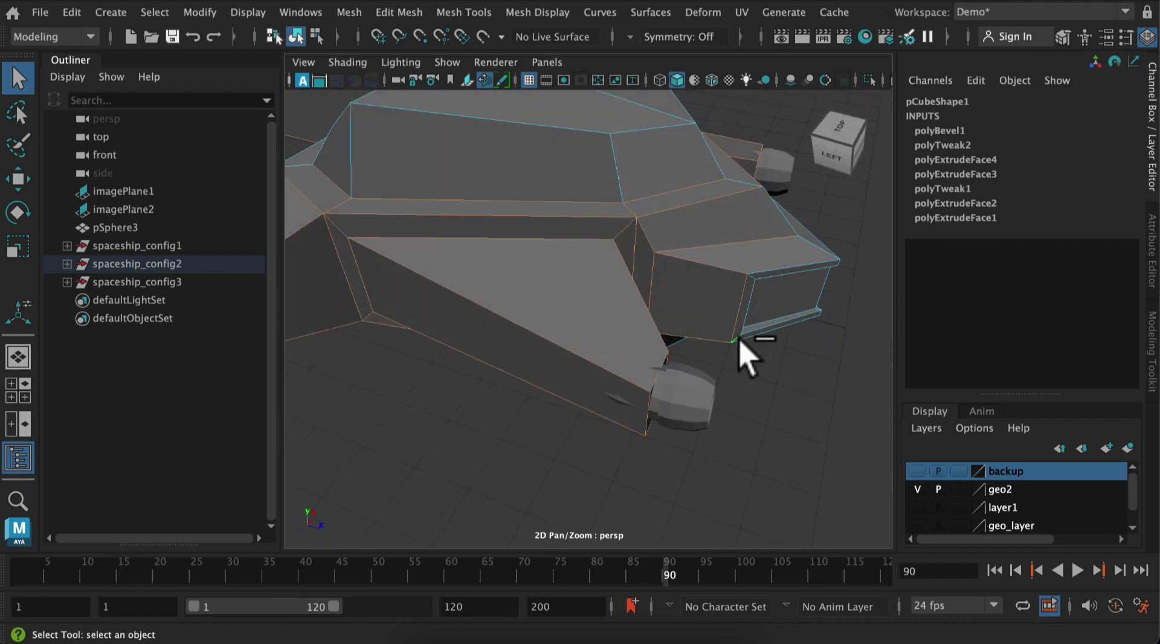
Deselect the edges around the opening in the hull between the two prongs
{"action": "left_click_drag", "start_coordinate": [840, 426], "coordinate": [761, 401], "text": "alt"}
{"action": "right_click_drag", "start_coordinate": [761, 401], "coordinate": [715, 387], "text": "alt"}
{"action": "left_click_drag", "start_coordinate": [714, 386], "coordinate": [544, 331], "text": "alt"}
{"action": "right_click_drag", "start_coordinate": [544, 331], "coordinate": [686, 374], "text": "alt"}
{"action": "left_click_drag", "start_coordinate": [686, 375], "coordinate": [676, 399], "text": "alt"}
{"action": "right_click_drag", "start_coordinate": [676, 399], "coordinate": [749, 369], "text": "alt"}
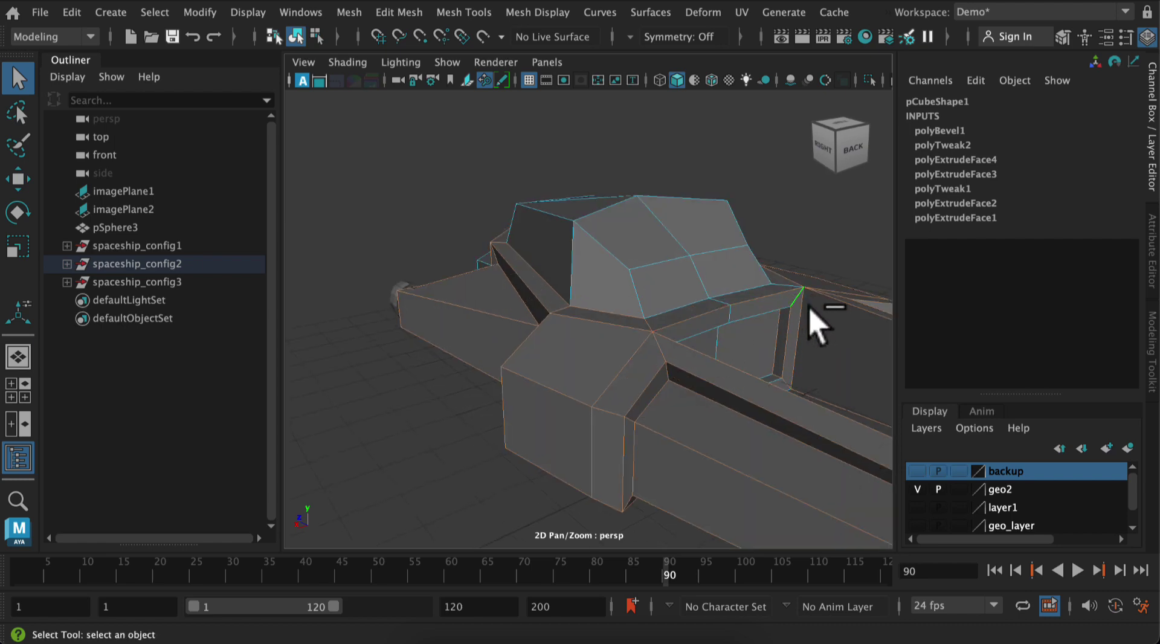
{"action": "left_click_drag", "start_coordinate": [846, 424], "coordinate": [455, 315], "text": "alt"}
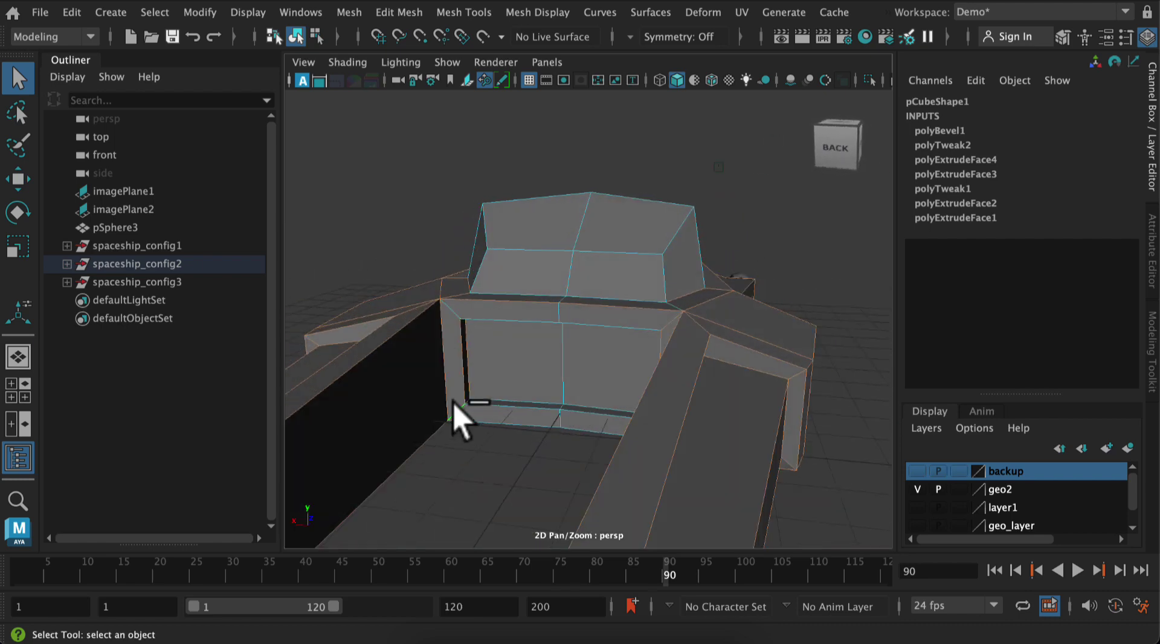
{"action": "left_click_drag", "start_coordinate": [543, 407], "coordinate": [763, 375], "text": "alt"}
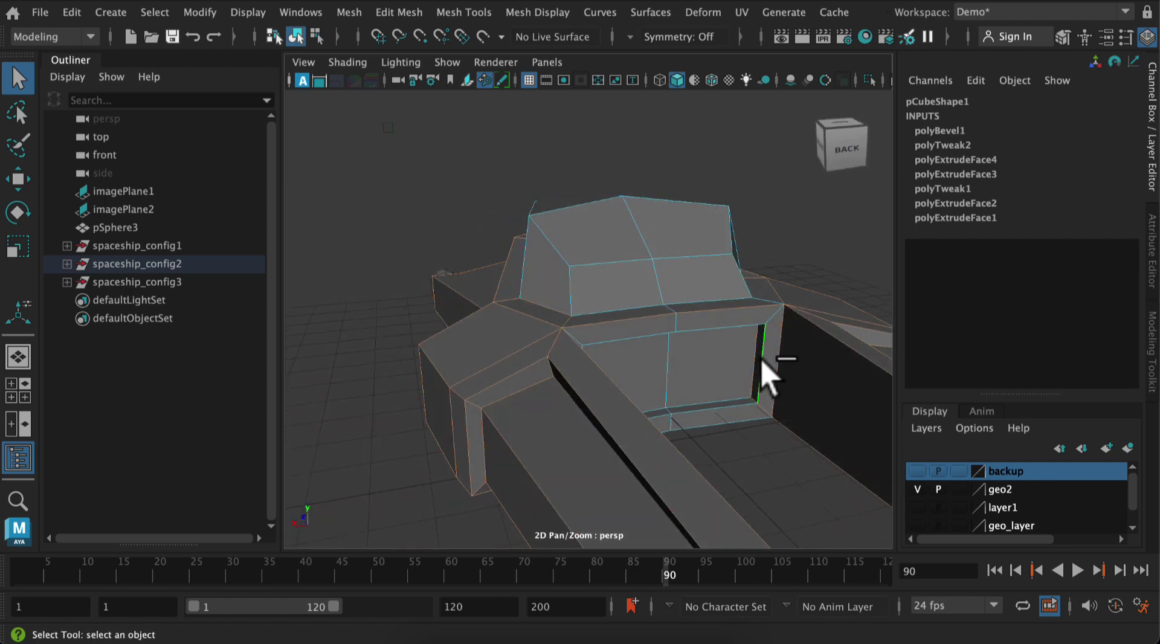
Deselect the centre and cross edges on the hull's underside
{"action": "left_click_drag", "start_coordinate": [757, 464], "coordinate": [540, 257], "text": "alt"}
{"action": "left_click_drag", "start_coordinate": [661, 270], "coordinate": [563, 240], "text": "alt"}
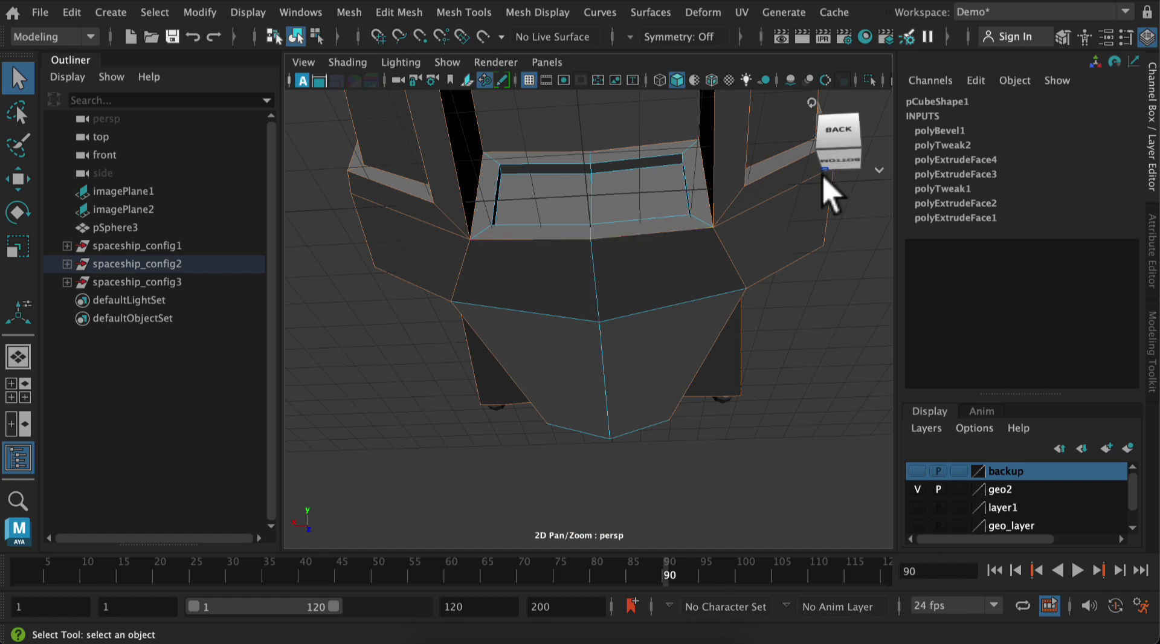
{"action": "left_click_drag", "start_coordinate": [825, 199], "coordinate": [846, 266], "text": "alt"}
{"action": "left_click_drag", "start_coordinate": [846, 395], "coordinate": [592, 349], "text": "alt"}
Bevel the selected hull edges with a Fraction of 0.1 and 2 Segments
{"action": "left_click", "coordinate": [1155, 340]}
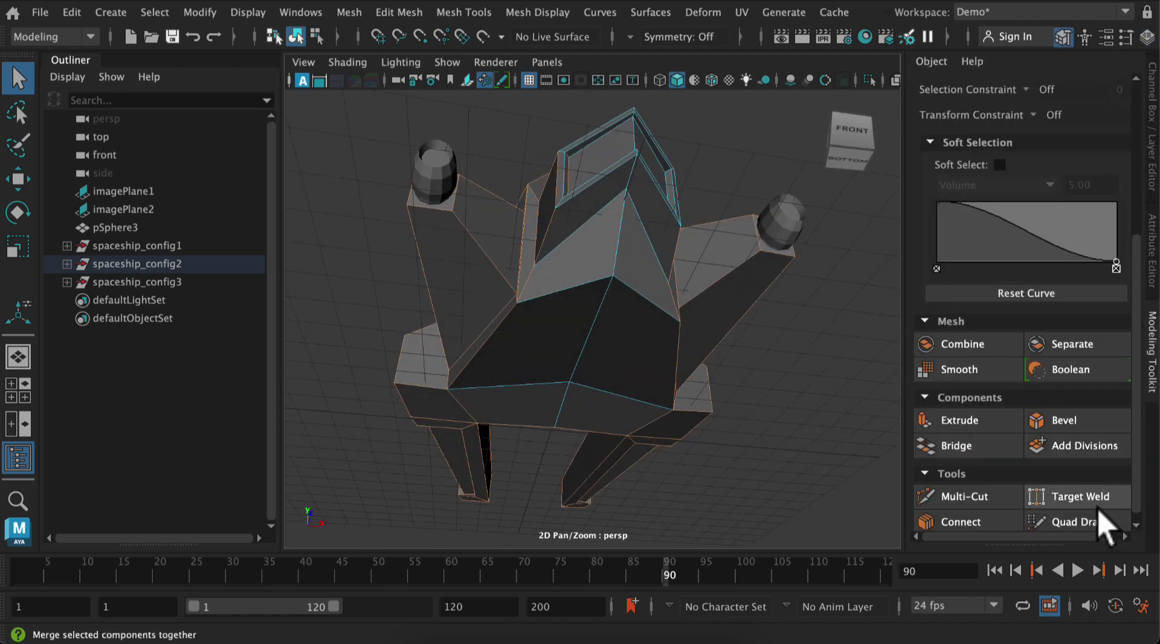
{"action": "left_click", "coordinate": [1062, 421]}
{"action": "mouse_move", "coordinate": [823, 248]}
{"action": "left_mouse_down", "text": "alt"}
{"action": "mouse_move", "coordinate": [766, 450]}
{"action": "mouse_move", "coordinate": [845, 240]}
{"action": "left_mouse_up", "text": "alt"}
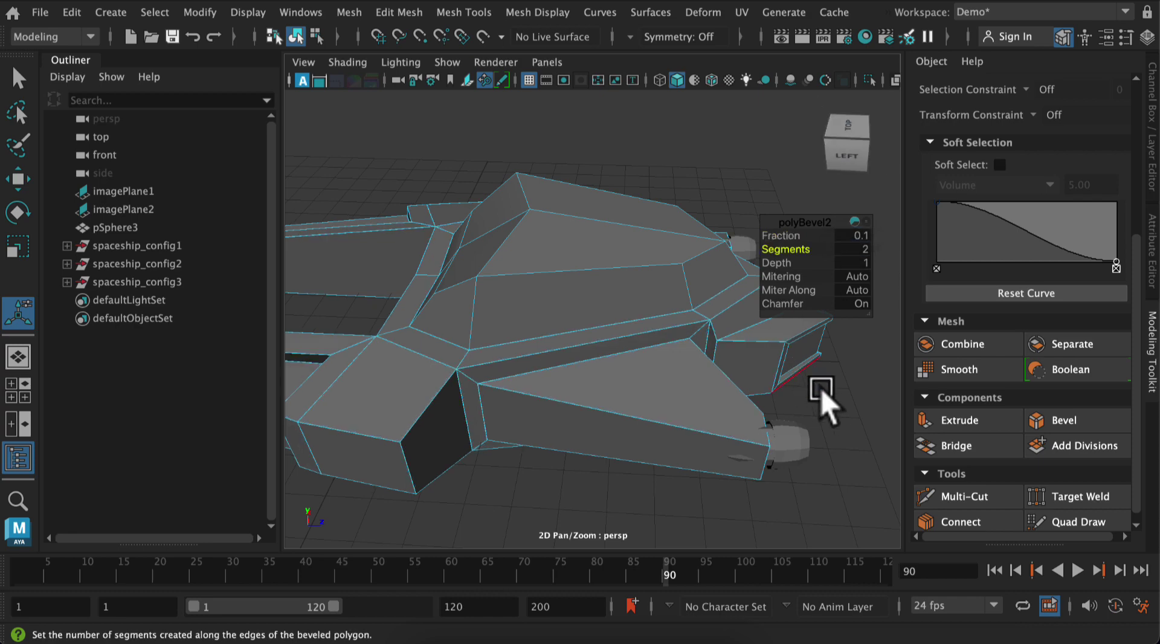
{"action": "left_click", "coordinate": [18, 78]}
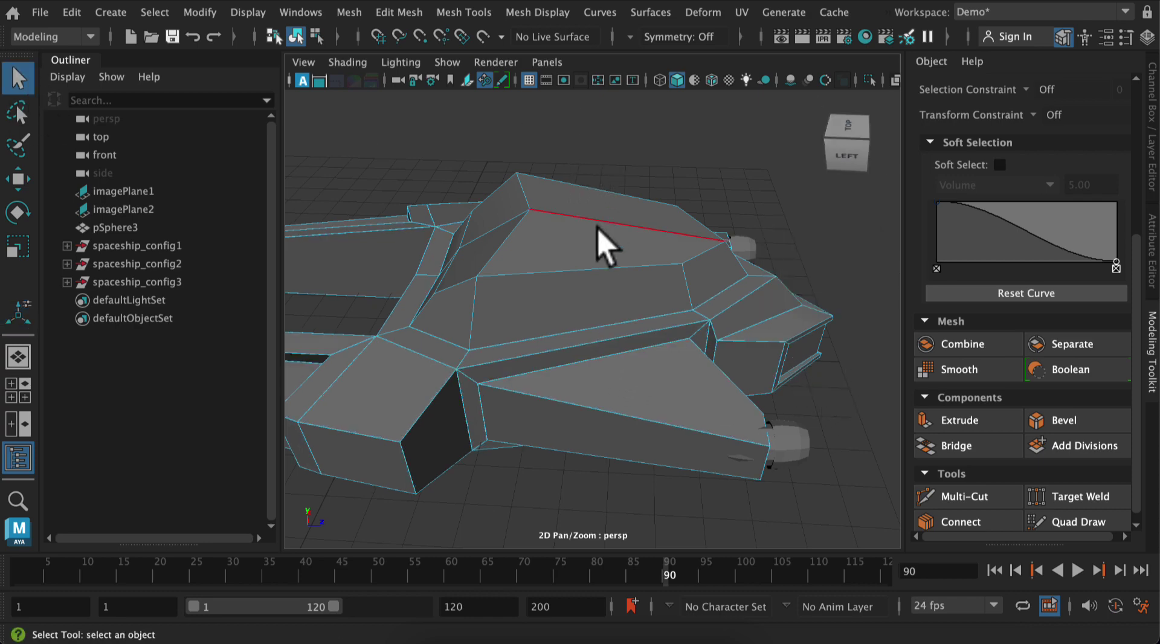
Return the hull to object mode and inspect the bevelled shape in smooth preview from several sides
{"action": "right_click_drag", "start_coordinate": [600, 246], "coordinate": [685, 68]}
{"action": "left_click_drag", "start_coordinate": [621, 215], "coordinate": [829, 401], "text": "alt"}
{"action": "left_click", "coordinate": [813, 364]}
{"action": "middle_click_drag", "start_coordinate": [846, 405], "coordinate": [963, 270], "text": "alt"}
{"action": "left_click_drag", "start_coordinate": [893, 411], "coordinate": [769, 397], "text": "alt"}
{"action": "left_click_drag", "start_coordinate": [609, 284], "coordinate": [627, 323], "text": "alt"}
{"action": "left_click", "coordinate": [677, 296]}
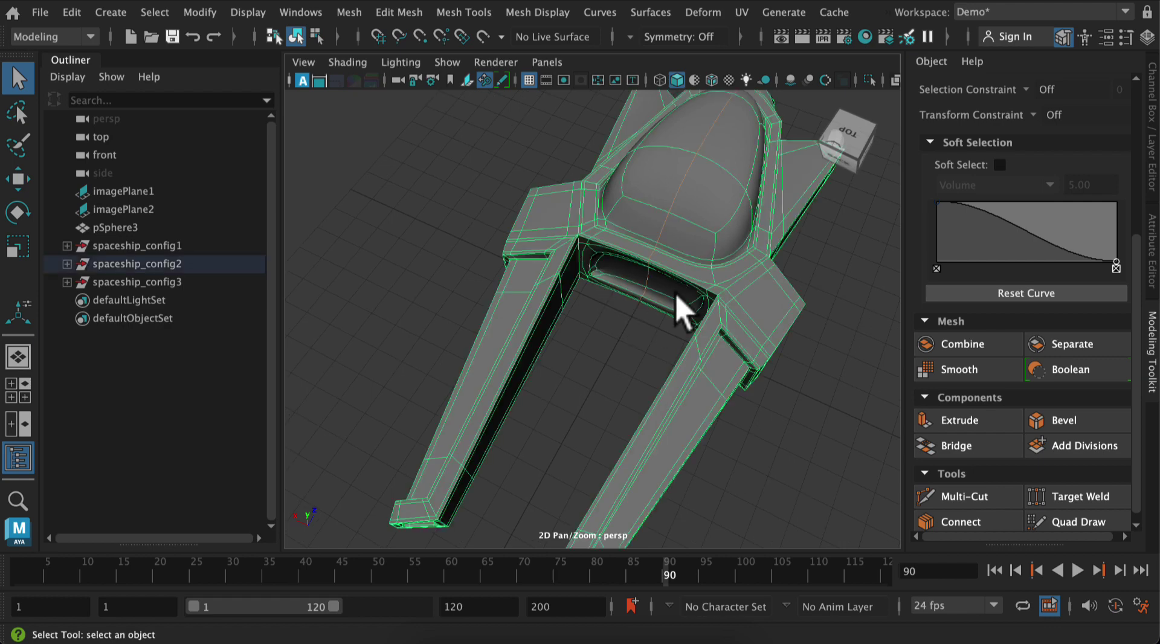
Turn off the smooth preview and undo the bevel to recover the edge selection on the hull
{"action": "key", "text": "1"}
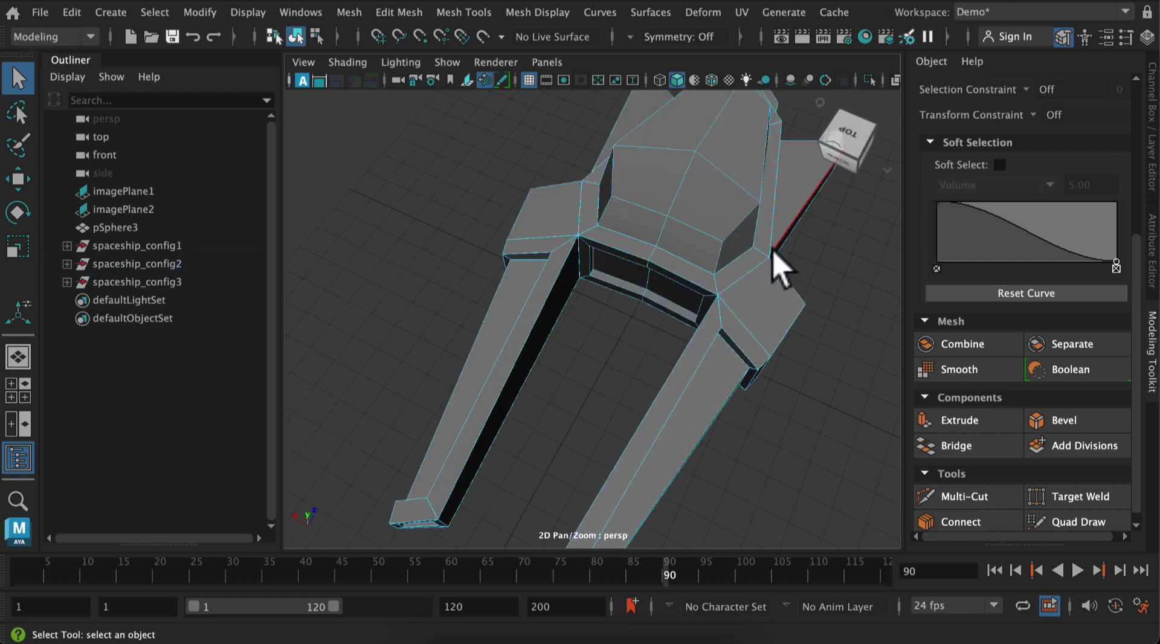
{"action": "left_click_drag", "start_coordinate": [803, 440], "coordinate": [695, 223], "text": "alt"}
{"action": "right_click_drag", "start_coordinate": [743, 314], "coordinate": [837, 423], "text": "alt"}
{"action": "middle_click_drag", "start_coordinate": [731, 181], "coordinate": [710, 314], "text": "alt"}
{"action": "left_click_drag", "start_coordinate": [705, 308], "coordinate": [635, 314], "text": "alt"}
{"action": "left_click_drag", "start_coordinate": [734, 233], "coordinate": [803, 241], "text": "alt"}
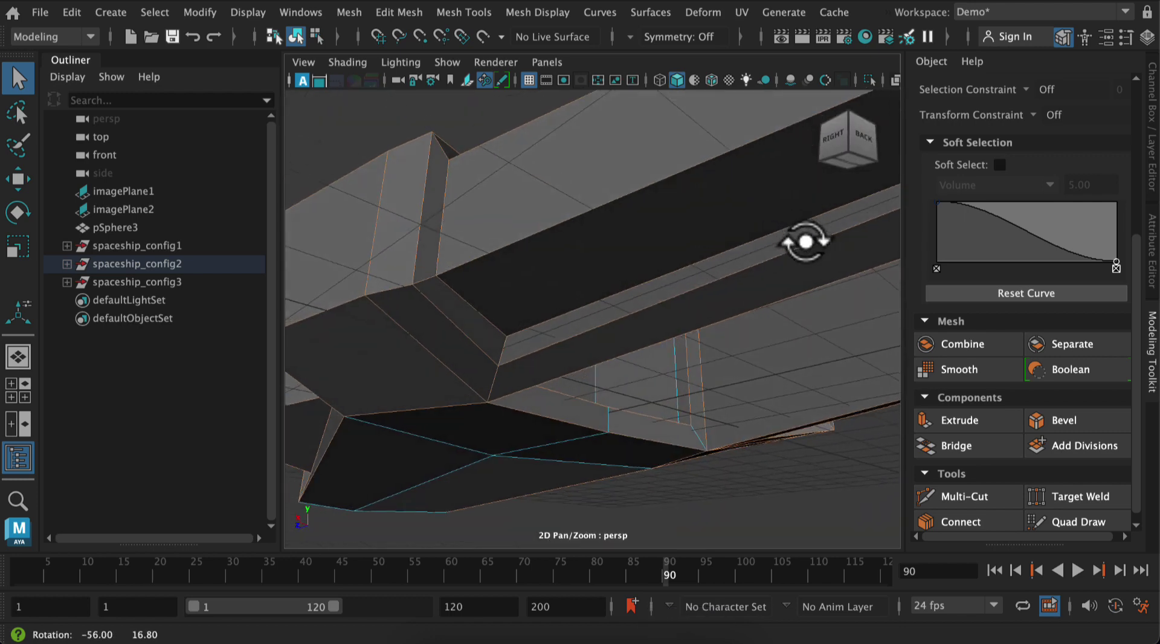
Add the edges around the opening between the prongs and the underside's centre edges to the selection
{"action": "right_click_drag", "start_coordinate": [803, 242], "coordinate": [536, 267], "text": "alt"}
{"action": "left_click_drag", "start_coordinate": [536, 267], "coordinate": [547, 426], "text": "alt"}
{"action": "left_click_drag", "start_coordinate": [806, 428], "coordinate": [806, 429]}
{"action": "left_click_drag", "start_coordinate": [714, 392], "coordinate": [707, 127], "text": "alt"}
{"action": "right_click_drag", "start_coordinate": [722, 338], "coordinate": [870, 483], "text": "alt"}
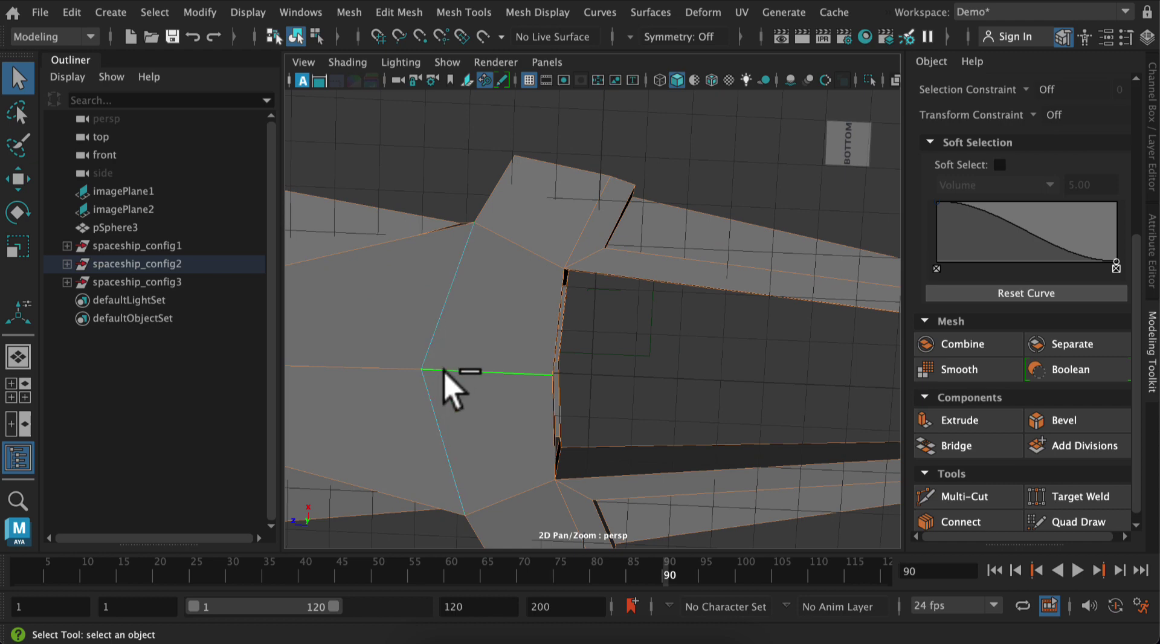
{"action": "left_click_drag", "start_coordinate": [529, 235], "coordinate": [816, 456], "text": "alt"}
{"action": "left_click_drag", "start_coordinate": [429, 263], "coordinate": [559, 186], "text": "alt"}
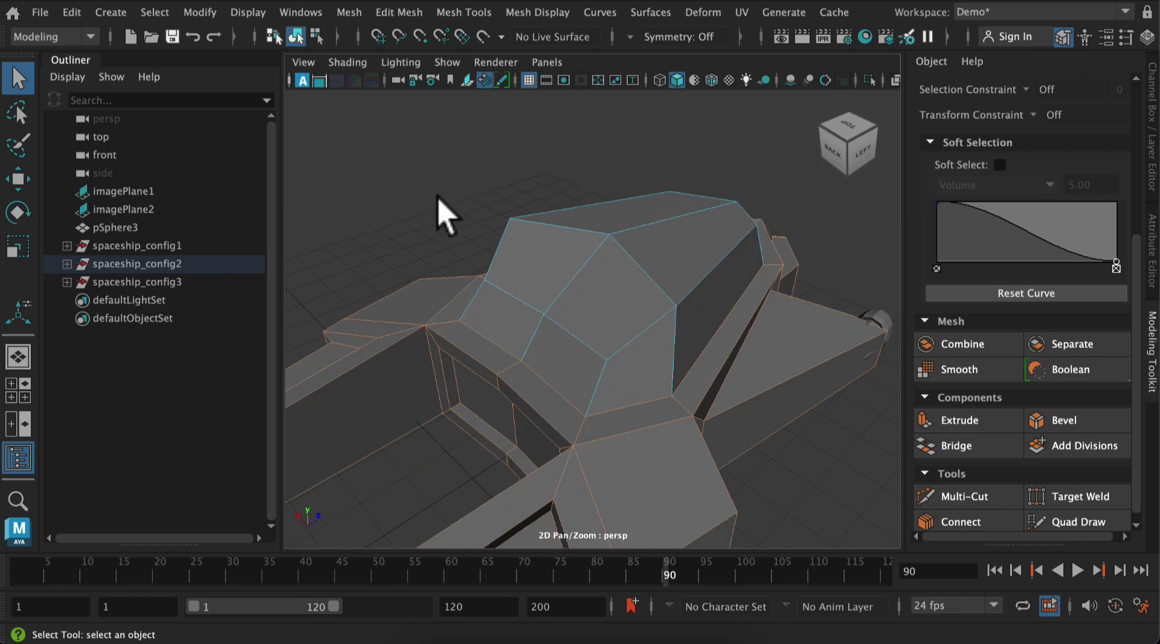
Bevel the revised hull edge selection with a Fraction of 0.1
{"action": "left_click_drag", "start_coordinate": [439, 196], "coordinate": [595, 116], "text": "alt"}
{"action": "key", "text": "ctrl+b"}
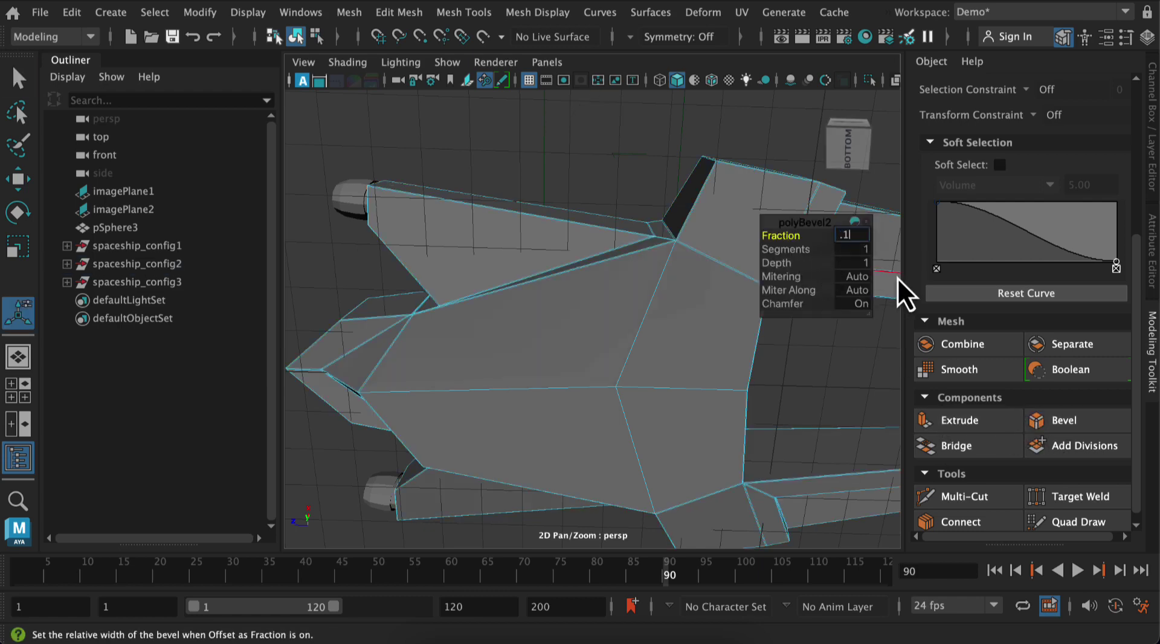
{"action": "left_click_drag", "start_coordinate": [652, 172], "coordinate": [663, 251], "text": "alt"}
{"action": "key", "text": "q"}
Display the newly bevelled hull in smooth preview in object mode and inspect it from the side and above
{"action": "right_click_drag", "start_coordinate": [665, 255], "coordinate": [704, 211]}
{"action": "key", "text": "3"}
{"action": "left_click", "coordinate": [800, 467]}
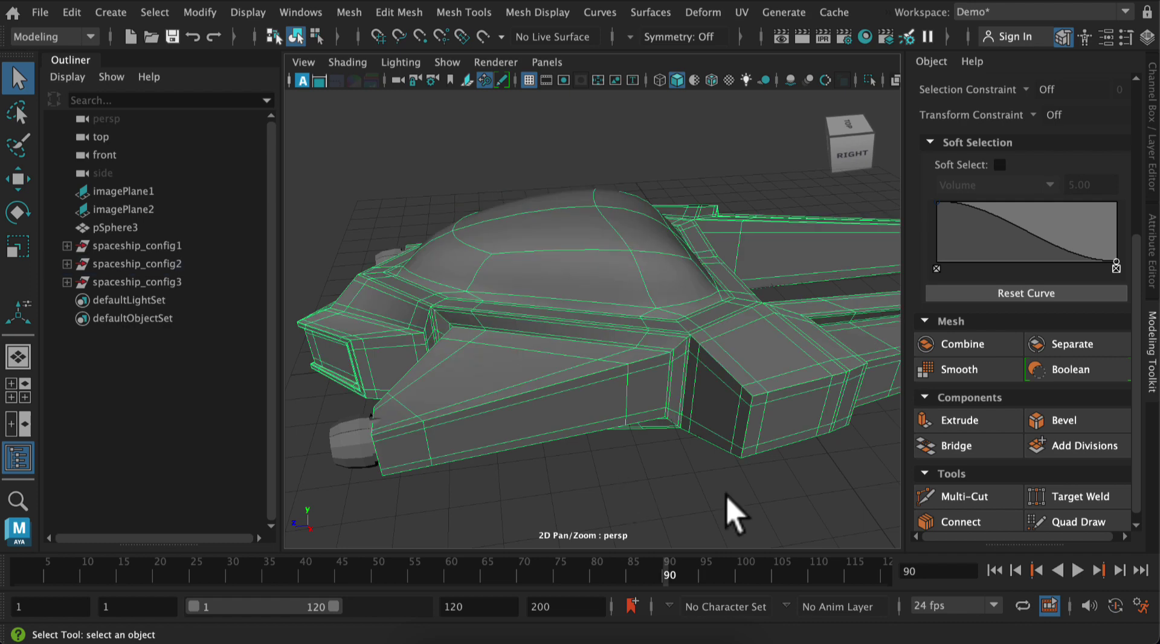
{"action": "scroll", "coordinate": [732, 414], "scroll_direction": "down", "scroll_amount": 5}
{"action": "mouse_move", "coordinate": [580, 421]}
{"action": "left_mouse_down", "text": "alt"}
{"action": "mouse_move", "coordinate": [571, 336]}
{"action": "mouse_move", "coordinate": [477, 445]}
{"action": "mouse_move", "coordinate": [464, 344]}
{"action": "mouse_move", "coordinate": [601, 395]}
{"action": "mouse_move", "coordinate": [604, 459]}
{"action": "left_mouse_up", "text": "alt"}
Turn off the smooth preview, undo the bevel, and add the remaining underside edges to the edge selection
{"action": "key", "text": "ctrl+z"}
{"action": "key", "text": "1"}
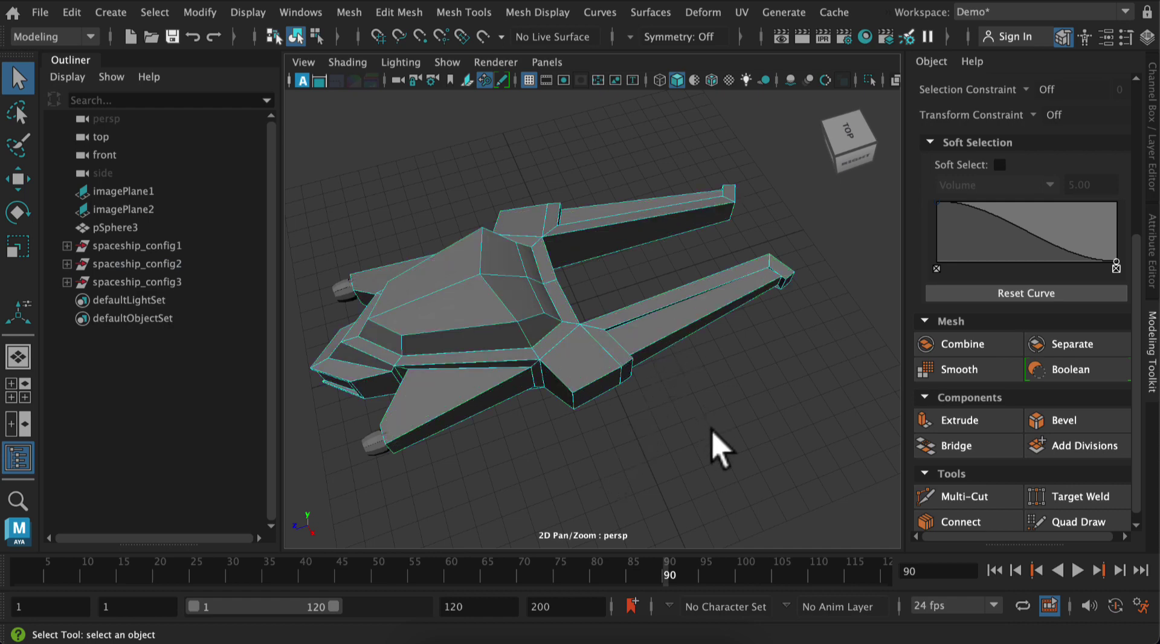
{"action": "left_click_drag", "start_coordinate": [715, 431], "coordinate": [679, 309], "text": "alt"}
{"action": "key", "text": "ctrl+z"}
{"action": "key", "text": "ctrl+z"}
{"action": "left_click", "coordinate": [514, 336], "text": "shift"}
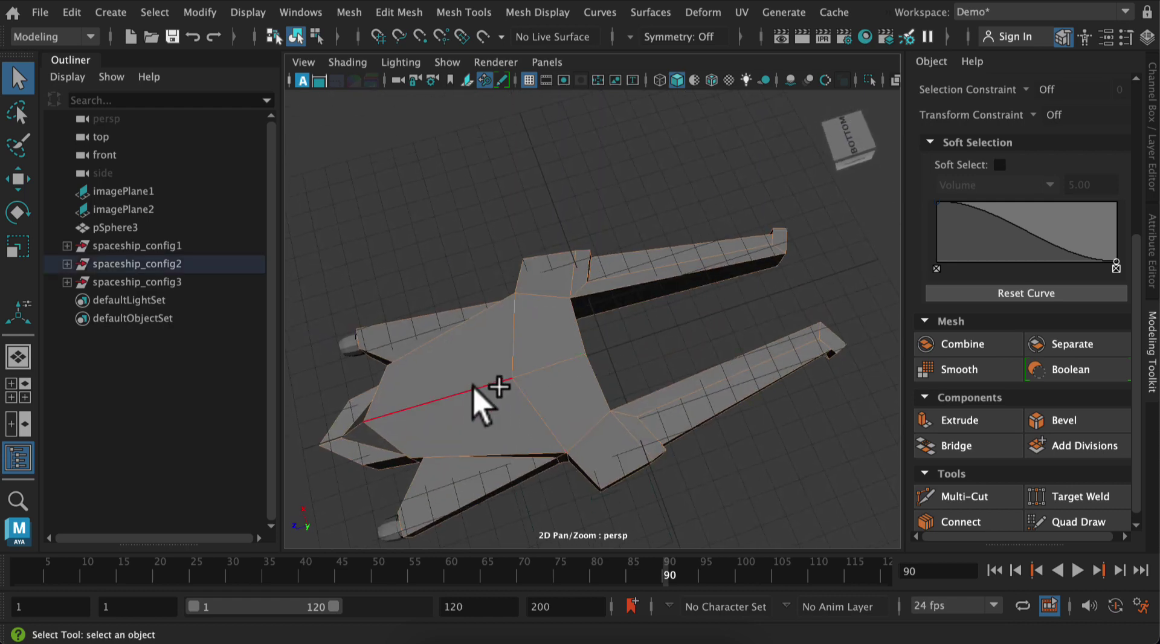
{"action": "left_click_drag", "start_coordinate": [641, 188], "coordinate": [613, 349], "text": "alt"}
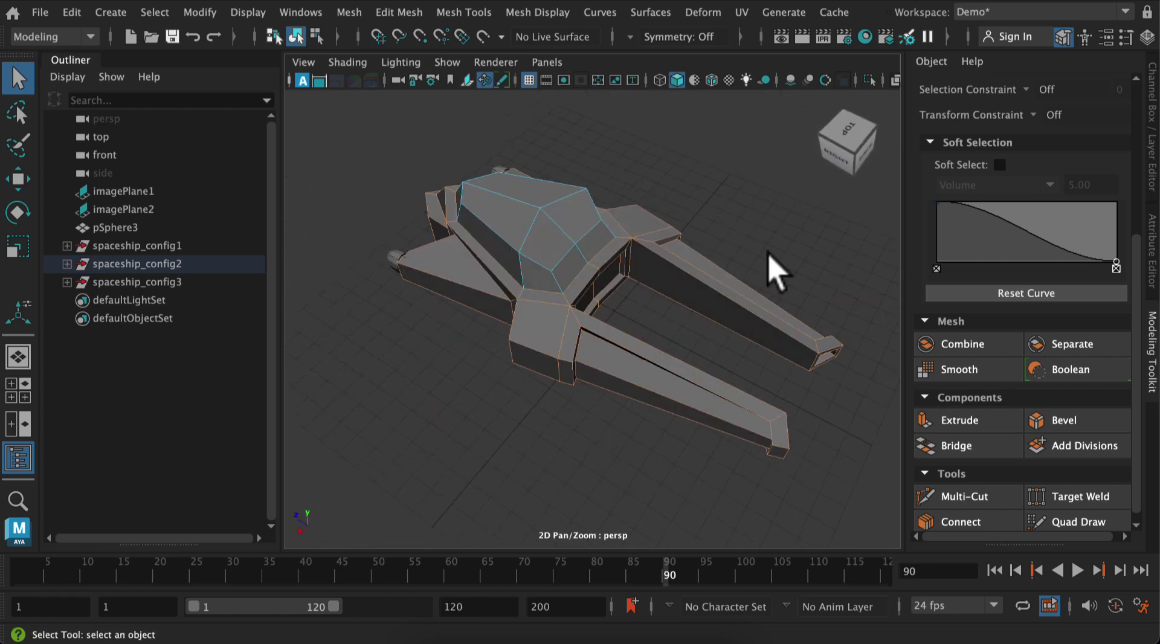
Bevel the selected hull edges with a Fraction of 0.1 and 2 segments
{"action": "left_click", "coordinate": [1055, 419]}
{"action": "type", "text": ".1"}
{"action": "key", "text": "Tab"}
{"action": "type", "text": "2"}
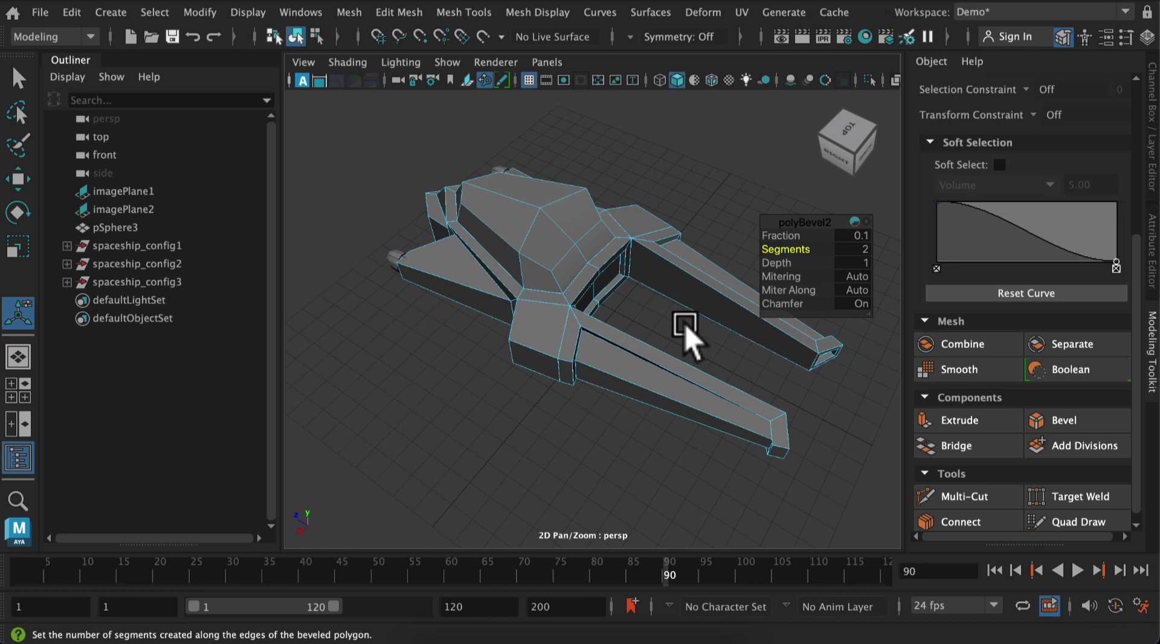
Return to object mode, show the two-segment bevelled hull in smooth preview, and inspect it from several sides
{"action": "right_click_drag", "start_coordinate": [598, 103], "coordinate": [680, 74]}
{"action": "key", "text": "3"}
{"action": "left_click", "coordinate": [612, 402]}
{"action": "right_click_drag", "start_coordinate": [571, 511], "coordinate": [609, 513], "text": "alt"}
{"action": "left_click_drag", "start_coordinate": [592, 484], "coordinate": [652, 444], "text": "alt"}
{"action": "right_click_drag", "start_coordinate": [666, 477], "coordinate": [606, 387], "text": "alt"}
{"action": "left_click_drag", "start_coordinate": [604, 474], "coordinate": [841, 461], "text": "alt"}
{"action": "right_click_drag", "start_coordinate": [842, 461], "coordinate": [790, 470], "text": "alt"}
Show the smoothed hull's vertices and select one beside the canopy with the Move tool
{"action": "left_click", "coordinate": [699, 290]}
{"action": "right_click_drag", "start_coordinate": [687, 103], "coordinate": [593, 81]}
{"action": "left_click", "coordinate": [657, 274]}
{"action": "left_click_drag", "start_coordinate": [801, 371], "coordinate": [716, 355], "text": "alt"}
{"action": "key", "text": "w"}
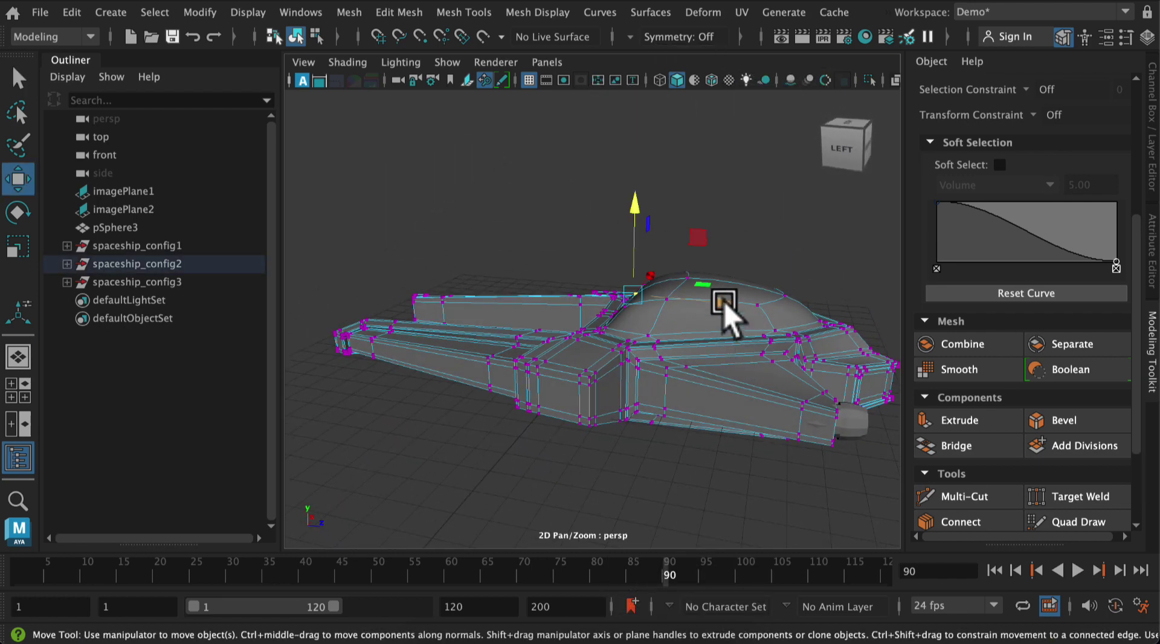
{"action": "left_click_drag", "start_coordinate": [717, 306], "coordinate": [687, 536], "text": "alt"}
{"action": "left_click", "coordinate": [500, 241]}
Switch the smoothed hull back to object mode and save the scene
{"action": "right_click_drag", "start_coordinate": [508, 103], "coordinate": [597, 79]}
{"action": "left_click", "coordinate": [591, 193]}
{"action": "mouse_move", "coordinate": [577, 215]}
{"action": "left_mouse_down", "text": "alt"}
{"action": "mouse_move", "coordinate": [608, 251]}
{"action": "mouse_move", "coordinate": [587, 220]}
{"action": "left_mouse_up", "text": "alt"}
{"action": "left_click", "coordinate": [40, 12]}
{"action": "left_click", "coordinate": [71, 83]}
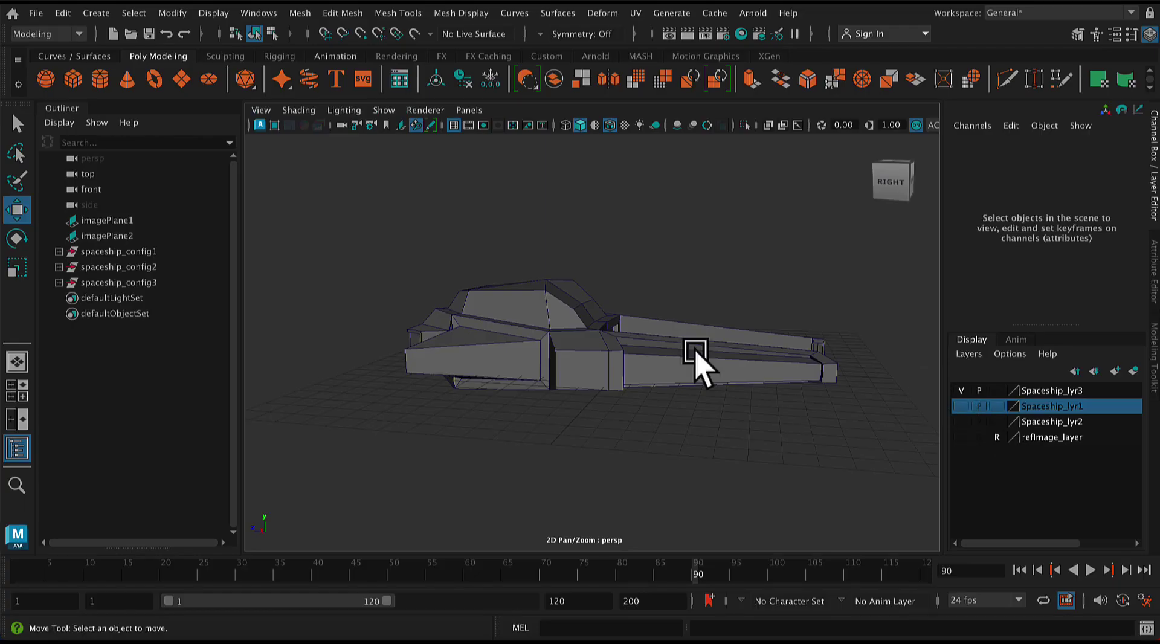
{"action": "left_click", "coordinate": [694, 363]}
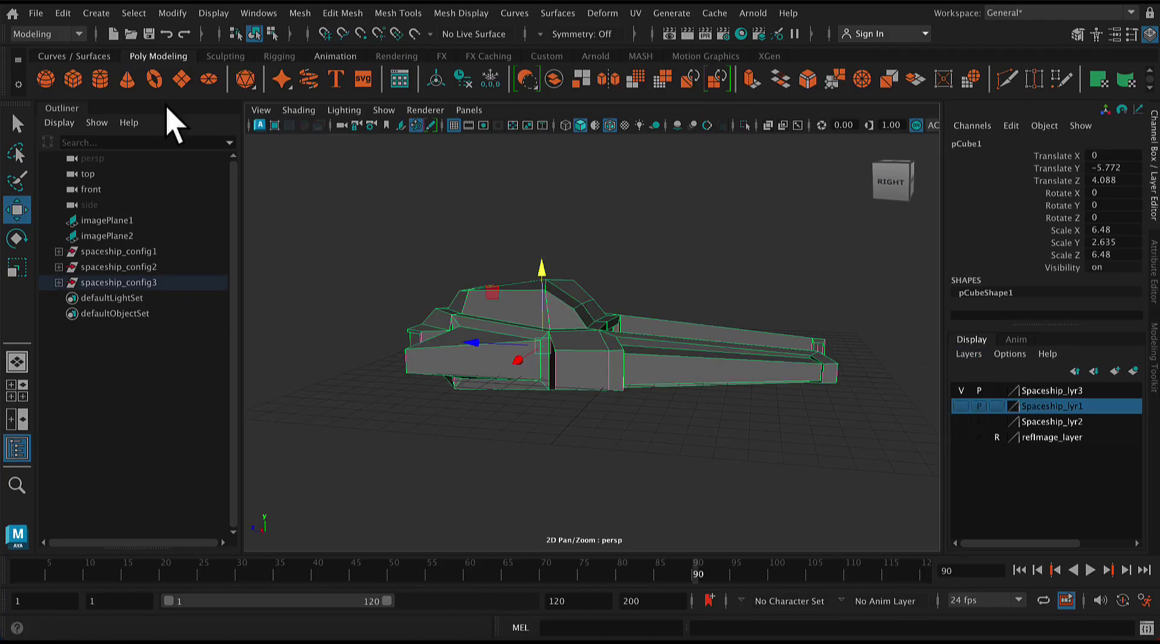
{"action": "left_click", "coordinate": [62, 13]}
{"action": "left_click", "coordinate": [101, 248]}
{"action": "key", "text": "super+z"}
{"action": "key", "text": "super+z"}
{"action": "left_click", "coordinate": [488, 349]}
{"action": "left_click", "coordinate": [62, 12]}
{"action": "key", "text": "Escape"}
Duplicate the spaceship_config3 group as spaceship_config4
{"action": "left_click", "coordinate": [112, 283]}
{"action": "left_click", "coordinate": [63, 13]}
{"action": "left_click", "coordinate": [100, 242]}
Create a display layer for the duplicate named Spaceship_lyr4 and hide Spaceship_lyr3
{"action": "right_click", "coordinate": [1022, 368]}
{"action": "left_click", "coordinate": [985, 386]}
{"action": "double_click", "coordinate": [1033, 390]}
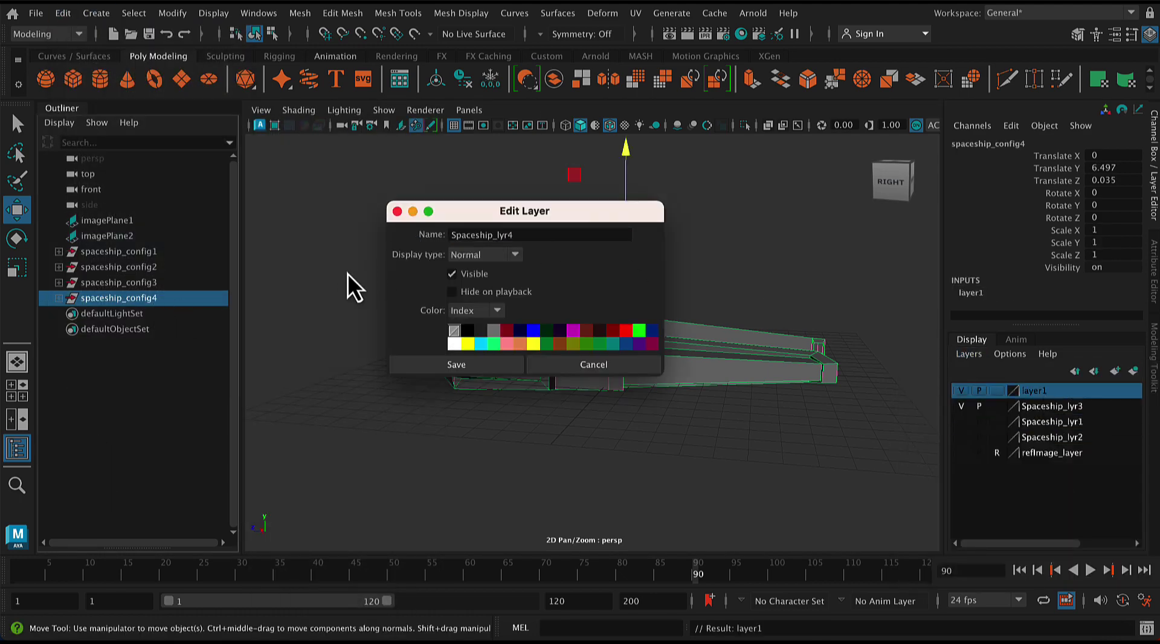
{"action": "left_click", "coordinate": [464, 367]}
{"action": "left_click", "coordinate": [961, 405]}
Show the duplicate hull's vertices from above and enable Object X symmetry
{"action": "left_click", "coordinate": [465, 414]}
{"action": "left_click", "coordinate": [595, 369]}
{"action": "left_click_drag", "start_coordinate": [797, 435], "coordinate": [688, 478], "text": "alt"}
{"action": "right_click", "coordinate": [706, 343]}
{"action": "right_click_drag", "start_coordinate": [708, 165], "coordinate": [707, 135]}
{"action": "left_click_drag", "start_coordinate": [731, 451], "coordinate": [587, 497], "text": "alt"}
{"action": "right_click_drag", "start_coordinate": [611, 352], "coordinate": [535, 176]}
{"action": "left_click", "coordinate": [583, 34]}
{"action": "left_click", "coordinate": [583, 49]}
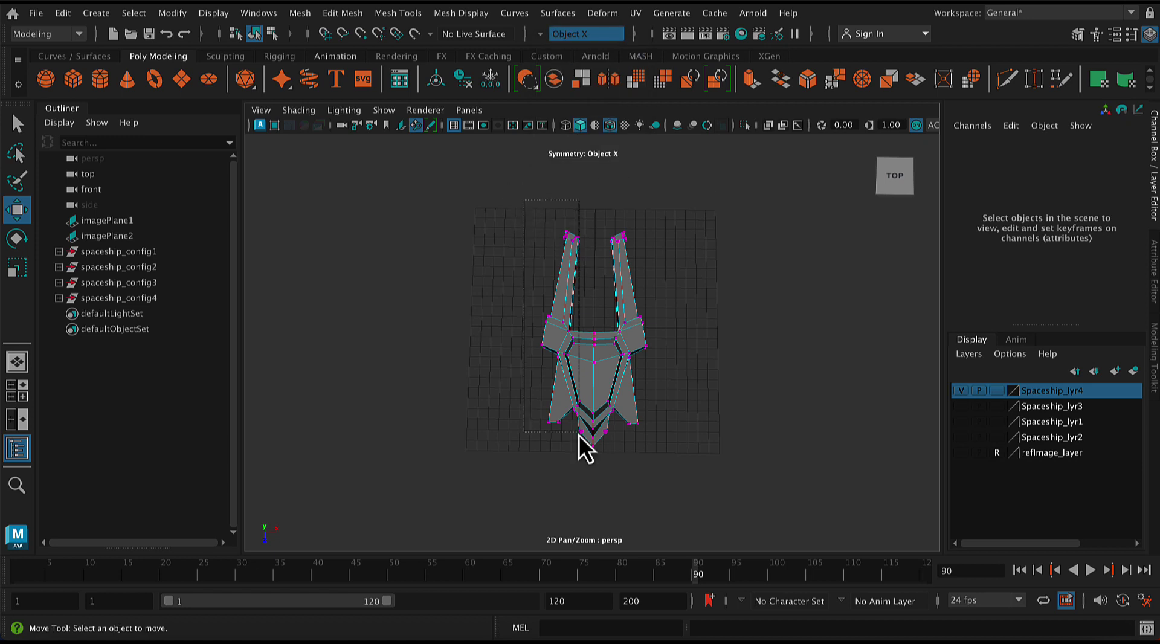
Move the side vertices outward to widen the hull, and pull the prong tips back toward the body to shorten them
{"action": "left_click_drag", "start_coordinate": [575, 455], "coordinate": [575, 454]}
{"action": "left_click_drag", "start_coordinate": [635, 325], "coordinate": [613, 327]}
{"action": "left_click_drag", "start_coordinate": [506, 218], "coordinate": [661, 275]}
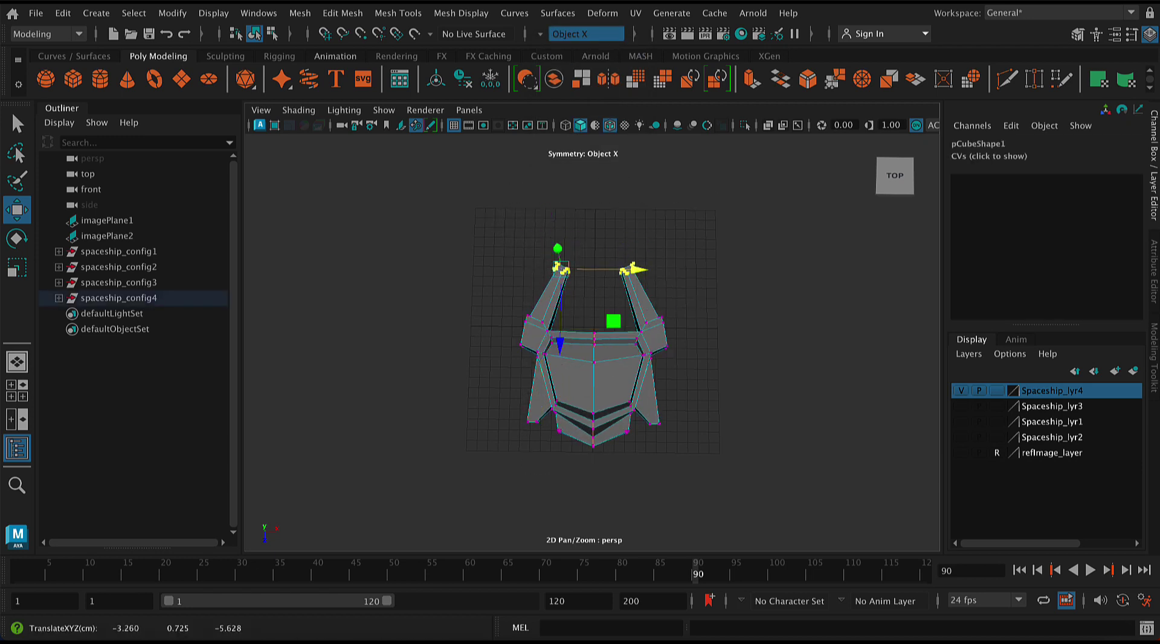
{"action": "left_click", "coordinate": [689, 344]}
Extend both rear wings by moving their tip vertices outward and further behind the hull
{"action": "left_click_drag", "start_coordinate": [689, 345], "coordinate": [751, 426], "text": "alt"}
{"action": "left_click_drag", "start_coordinate": [764, 227], "coordinate": [604, 292]}
{"action": "left_click_drag", "start_coordinate": [699, 216], "coordinate": [742, 367]}
{"action": "middle_click_drag", "start_coordinate": [742, 366], "coordinate": [452, 351], "text": "alt"}
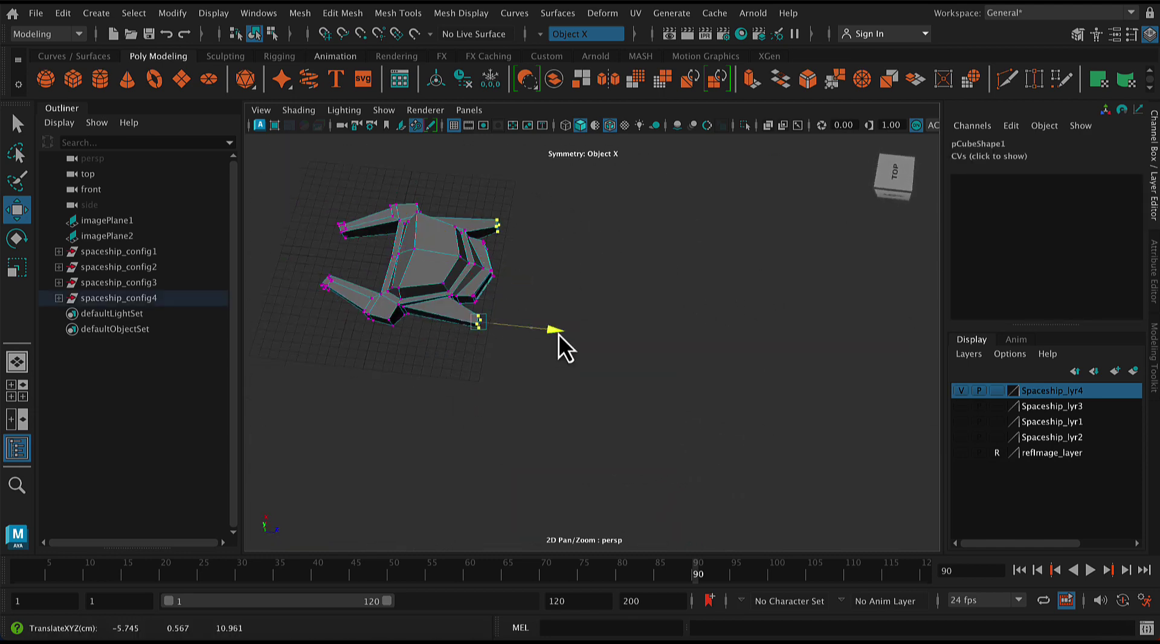
{"action": "left_click_drag", "start_coordinate": [493, 296], "coordinate": [508, 405], "text": "alt"}
{"action": "left_click_drag", "start_coordinate": [553, 293], "coordinate": [762, 387], "text": "alt"}
{"action": "left_click_drag", "start_coordinate": [836, 378], "coordinate": [532, 193], "text": "alt"}
{"action": "left_click_drag", "start_coordinate": [569, 210], "coordinate": [512, 281]}
{"action": "left_click_drag", "start_coordinate": [530, 190], "coordinate": [532, 201]}
{"action": "left_click", "coordinate": [746, 219]}
{"action": "left_click_drag", "start_coordinate": [759, 221], "coordinate": [767, 405], "text": "alt"}
Shift the outer corner vertices of the tail section along the ship's length
{"action": "left_click_drag", "start_coordinate": [685, 361], "coordinate": [645, 319]}
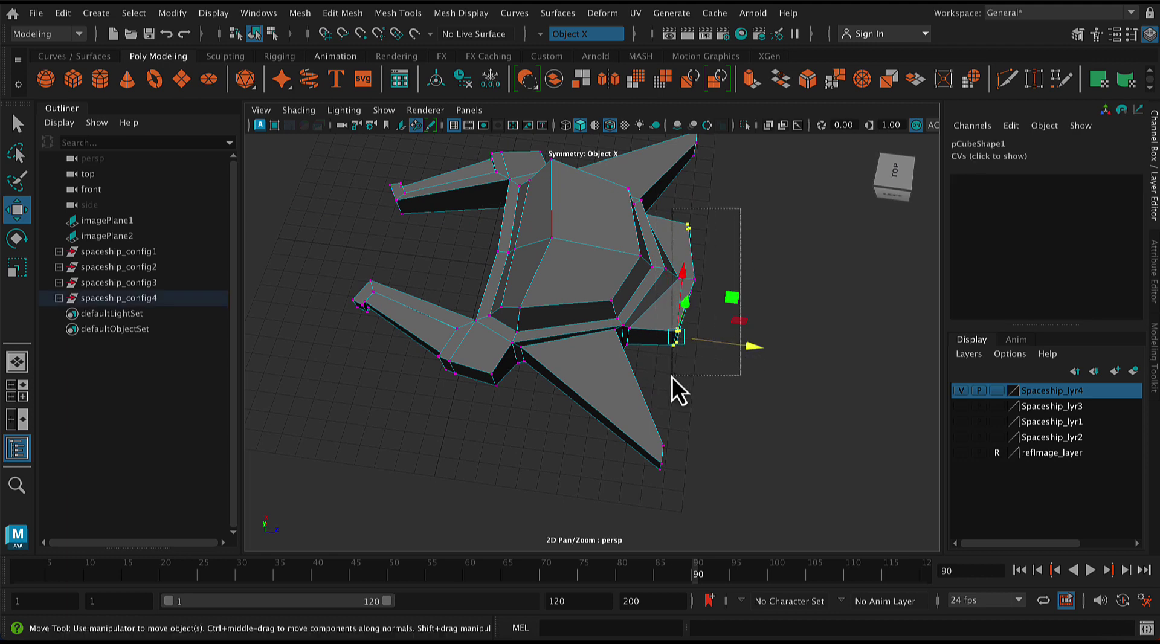
{"action": "left_click_drag", "start_coordinate": [670, 375], "coordinate": [716, 262]}
{"action": "left_click_drag", "start_coordinate": [765, 325], "coordinate": [770, 324]}
{"action": "left_click", "coordinate": [861, 380]}
{"action": "left_click_drag", "start_coordinate": [864, 384], "coordinate": [670, 469], "text": "alt"}
{"action": "left_click_drag", "start_coordinate": [671, 470], "coordinate": [725, 465]}
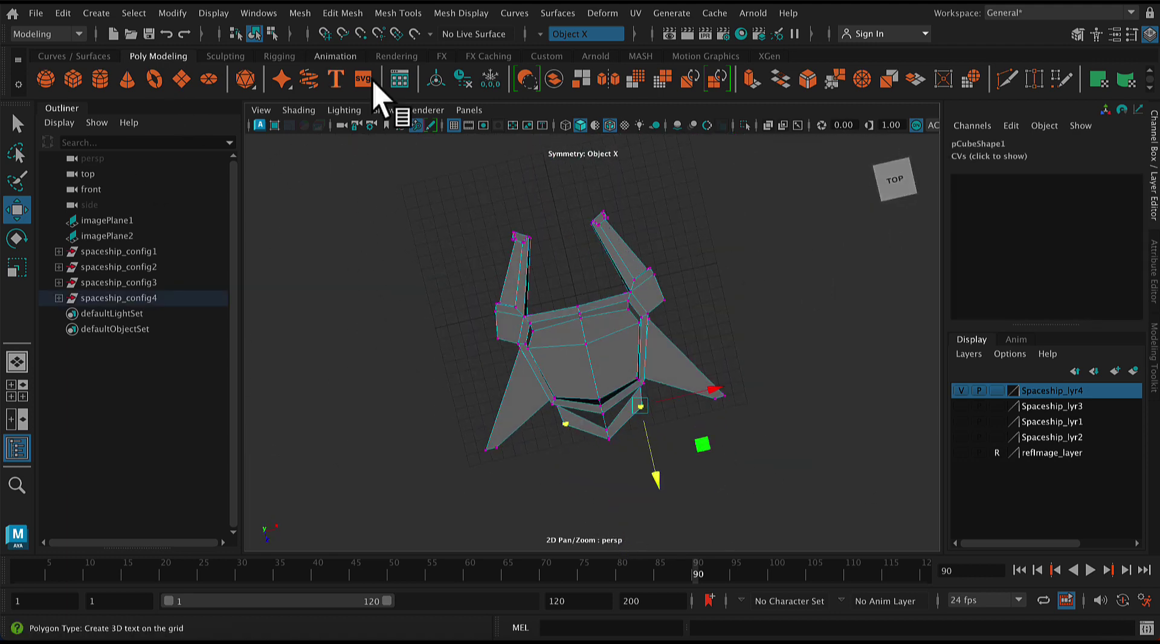
Insert an edge loop across the middle of both rear wings with the Multi-Cut tool
{"action": "left_click", "coordinate": [1154, 357]}
{"action": "scroll", "coordinate": [1007, 474], "scroll_direction": "down", "scroll_amount": 3}
{"action": "left_click", "coordinate": [996, 420]}
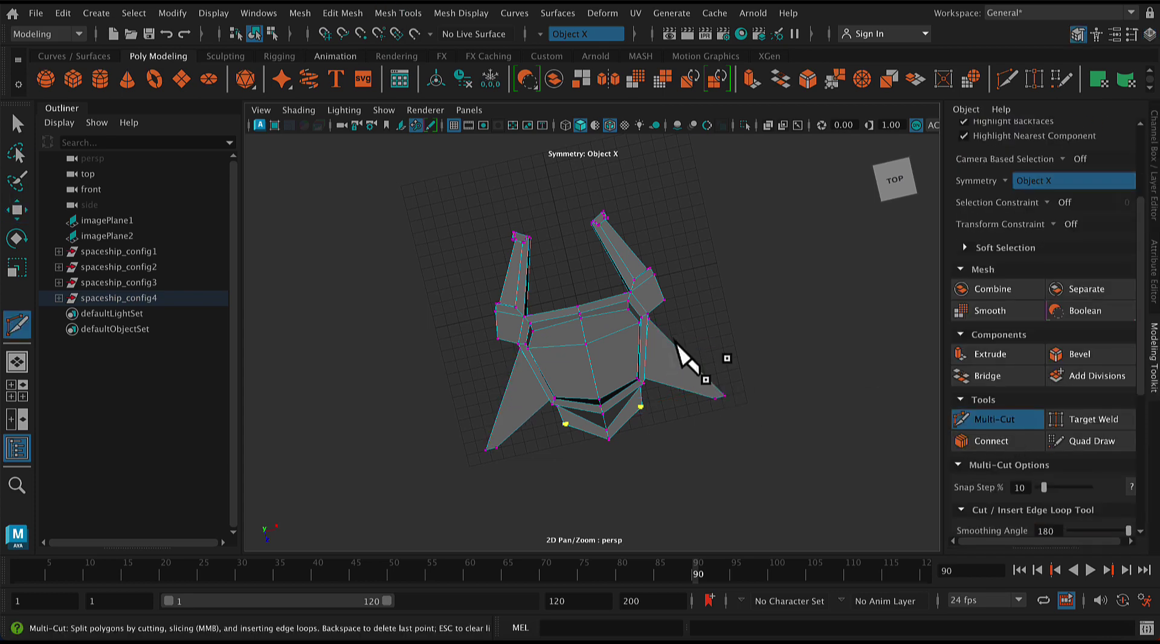
{"action": "left_click", "coordinate": [670, 340], "text": "ctrl"}
{"action": "left_click", "coordinate": [13, 125]}
Move the rear wing tip vertices forward and rotate them to reshape the wing ends
{"action": "left_click_drag", "start_coordinate": [741, 357], "coordinate": [701, 423]}
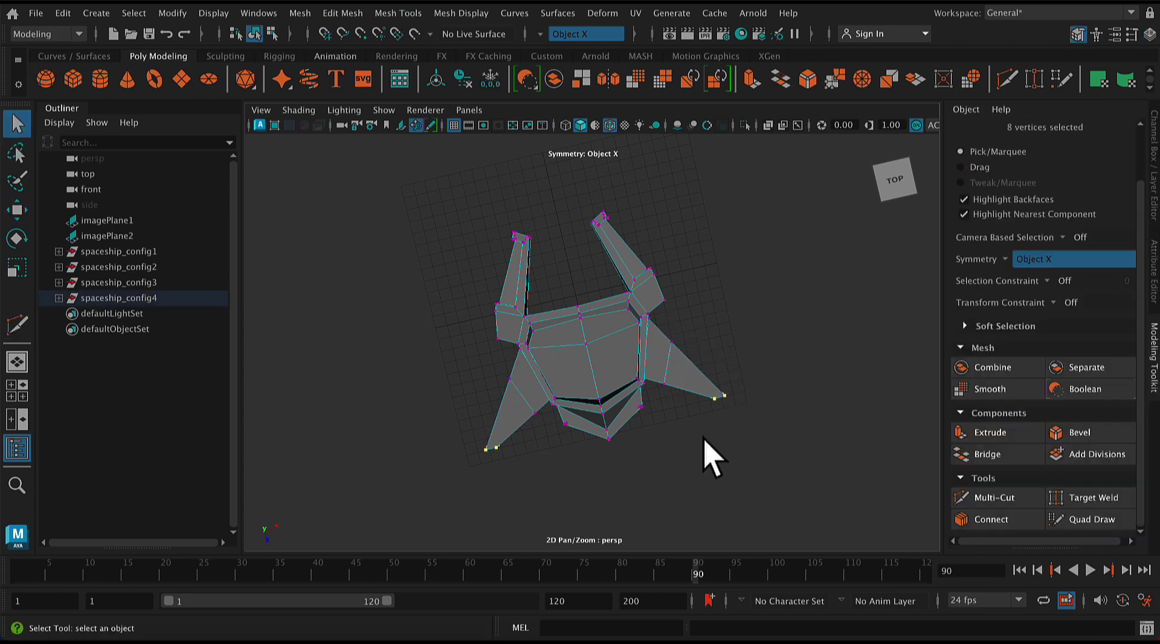
{"action": "key", "text": "w"}
{"action": "left_click_drag", "start_coordinate": [740, 473], "coordinate": [727, 450]}
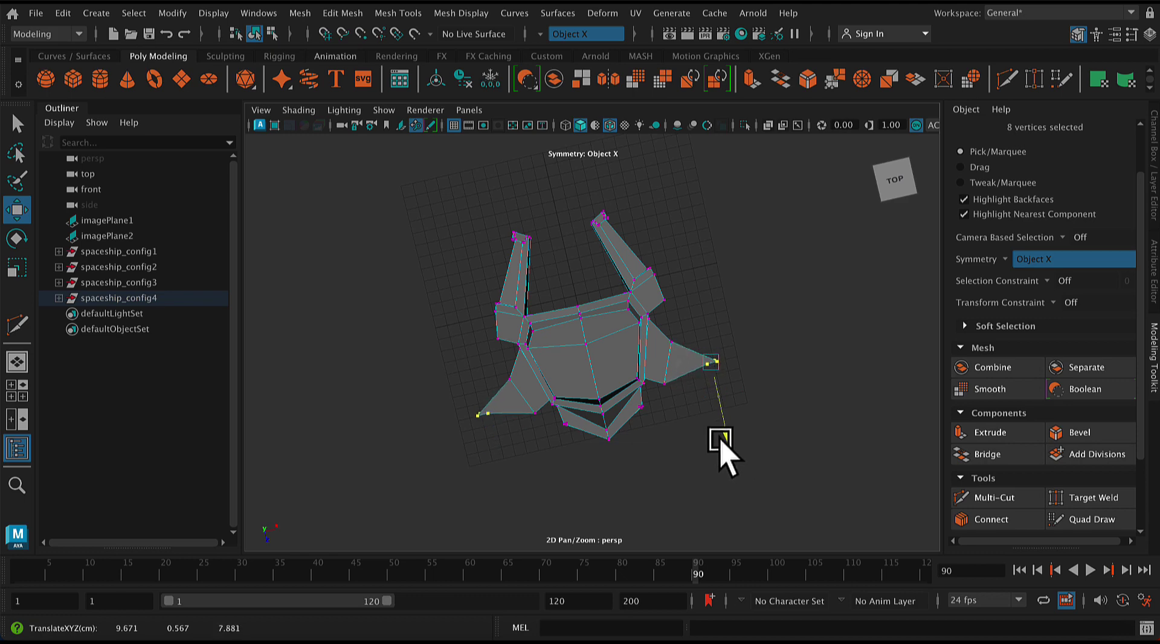
{"action": "key", "text": "e"}
{"action": "left_click", "coordinate": [845, 480]}
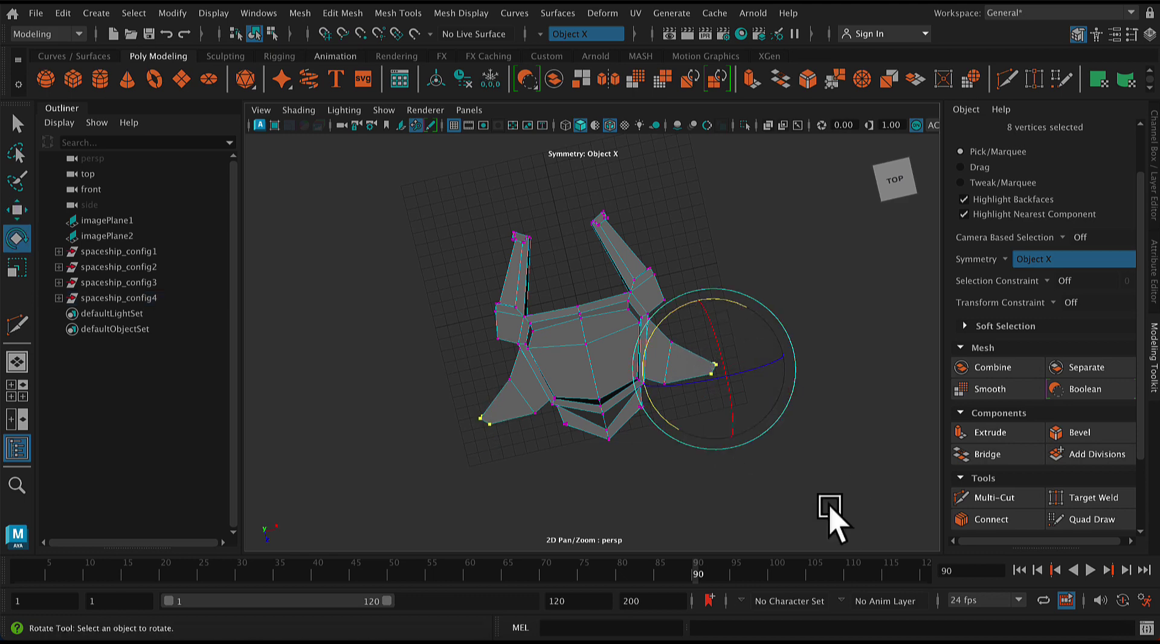
{"action": "left_click_drag", "start_coordinate": [758, 380], "coordinate": [772, 324], "text": "alt"}
Extrude the rear-facing faces of both wings backward and scale the new ends
{"action": "right_click_drag", "start_coordinate": [523, 323], "coordinate": [515, 344]}
{"action": "left_click", "coordinate": [514, 339]}
{"action": "left_click_drag", "start_coordinate": [689, 391], "coordinate": [802, 450], "text": "alt"}
{"action": "key", "text": "ctrl+e"}
{"action": "left_click_drag", "start_coordinate": [779, 408], "coordinate": [779, 405]}
{"action": "key", "text": "r"}
{"action": "left_click_drag", "start_coordinate": [646, 443], "coordinate": [615, 486]}
{"action": "left_click", "coordinate": [749, 516]}
{"action": "left_click_drag", "start_coordinate": [815, 475], "coordinate": [676, 424], "text": "alt"}
{"action": "right_click_drag", "start_coordinate": [676, 424], "coordinate": [810, 434], "text": "alt"}
{"action": "middle_click_drag", "start_coordinate": [811, 434], "coordinate": [756, 466], "text": "alt"}
{"action": "right_click_drag", "start_coordinate": [593, 176], "coordinate": [592, 219]}
{"action": "left_click", "coordinate": [658, 363]}
{"action": "double_click", "coordinate": [691, 361], "text": "shift"}
{"action": "left_click_drag", "start_coordinate": [817, 434], "coordinate": [604, 217], "text": "alt"}
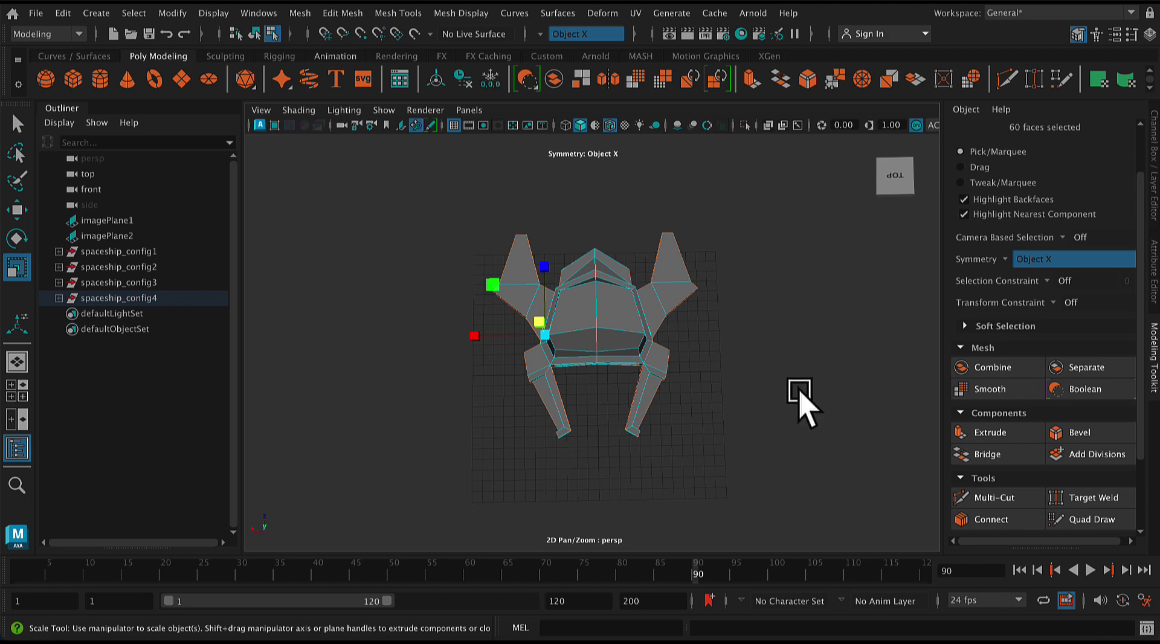
Move the centre vertices of the hull's front edge forward, and shift the canopy's front centre vertex forward too
{"action": "scroll", "coordinate": [610, 372], "scroll_direction": "up", "scroll_amount": 5}
{"action": "right_click_drag", "start_coordinate": [642, 176], "coordinate": [607, 162]}
{"action": "left_click_drag", "start_coordinate": [631, 414], "coordinate": [590, 343]}
{"action": "key", "text": "w"}
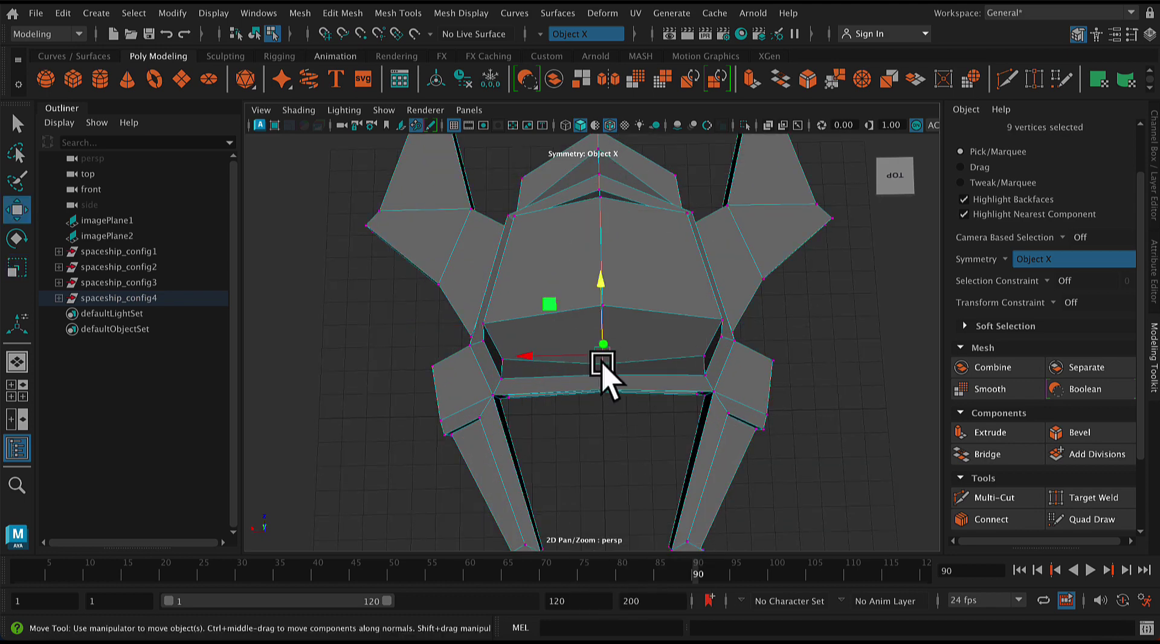
{"action": "left_click_drag", "start_coordinate": [600, 282], "coordinate": [599, 337]}
{"action": "left_click", "coordinate": [846, 507]}
{"action": "left_click_drag", "start_coordinate": [846, 508], "coordinate": [736, 451], "text": "alt"}
{"action": "left_click", "coordinate": [624, 312]}
{"action": "left_click_drag", "start_coordinate": [626, 238], "coordinate": [635, 266]}
{"action": "left_click_drag", "start_coordinate": [686, 510], "coordinate": [678, 486], "text": "alt"}
Select the faces around the hull's front section from both sides and scale them together
{"action": "right_click_drag", "start_coordinate": [703, 305], "coordinate": [708, 325]}
{"action": "left_click", "coordinate": [699, 308]}
{"action": "left_click", "coordinate": [803, 317], "text": "shift"}
{"action": "left_click", "coordinate": [932, 332], "text": "shift"}
{"action": "left_click_drag", "start_coordinate": [900, 389], "coordinate": [758, 433], "text": "alt"}
{"action": "left_click", "coordinate": [635, 378], "text": "shift"}
{"action": "left_click", "coordinate": [525, 414], "text": "shift"}
{"action": "left_click_drag", "start_coordinate": [839, 432], "coordinate": [742, 442], "text": "alt"}
{"action": "key", "text": "r"}
{"action": "left_click_drag", "start_coordinate": [435, 320], "coordinate": [440, 346]}
{"action": "left_click", "coordinate": [580, 447]}
Try to scale the centre vertices at the hull's front vertically
{"action": "left_click_drag", "start_coordinate": [580, 447], "coordinate": [846, 466], "text": "alt"}
{"action": "left_click_drag", "start_coordinate": [768, 414], "coordinate": [803, 406], "text": "alt"}
{"action": "mouse_move", "coordinate": [579, 379]}
{"action": "left_mouse_down", "text": "alt"}
{"action": "mouse_move", "coordinate": [596, 402]}
{"action": "mouse_move", "coordinate": [565, 383]}
{"action": "left_mouse_up", "text": "alt"}
{"action": "scroll", "coordinate": [566, 383], "scroll_direction": "up", "scroll_amount": 5}
{"action": "right_click_drag", "start_coordinate": [566, 383], "coordinate": [519, 381]}
{"action": "left_click", "coordinate": [689, 309]}
{"action": "left_click_drag", "start_coordinate": [568, 300], "coordinate": [570, 277]}
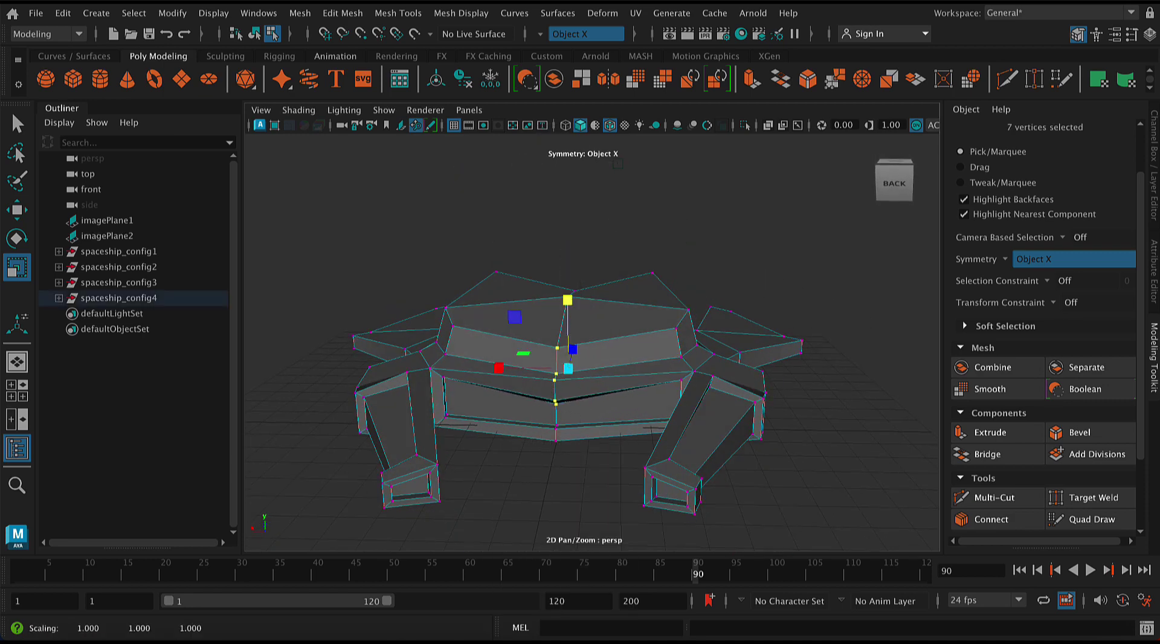
{"action": "left_click_drag", "start_coordinate": [815, 406], "coordinate": [828, 407], "text": "alt"}
{"action": "key", "text": "ctrl+z"}
Lower the centre vertex of the hull's front edge slightly with the Move tool
{"action": "left_click", "coordinate": [811, 418]}
{"action": "left_click_drag", "start_coordinate": [568, 327], "coordinate": [598, 299]}
{"action": "key", "text": "w"}
{"action": "left_click_drag", "start_coordinate": [685, 433], "coordinate": [577, 411], "text": "alt"}
{"action": "left_click", "coordinate": [574, 407]}
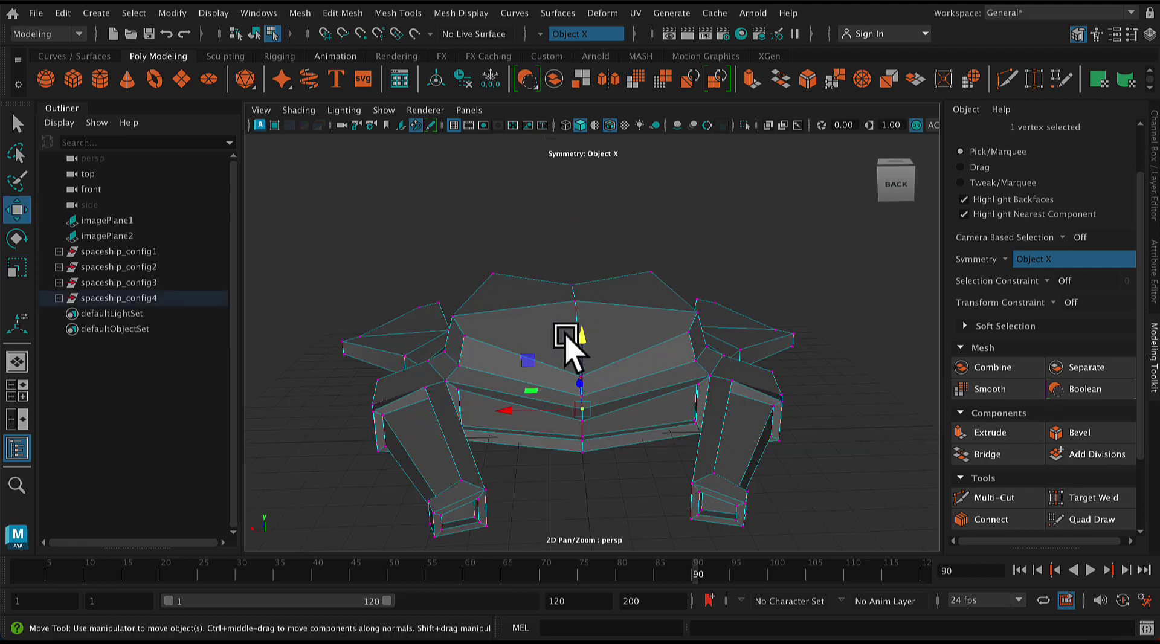
{"action": "left_click_drag", "start_coordinate": [581, 338], "coordinate": [582, 349]}
{"action": "left_click_drag", "start_coordinate": [840, 468], "coordinate": [847, 446], "text": "alt"}
{"action": "middle_click_drag", "start_coordinate": [639, 303], "coordinate": [607, 349]}
{"action": "left_click", "coordinate": [590, 270]}
{"action": "left_click_drag", "start_coordinate": [710, 456], "coordinate": [755, 419], "text": "alt"}
Select all the edges of the reshaped hull
{"action": "left_click_drag", "start_coordinate": [380, 232], "coordinate": [774, 481]}
{"action": "right_click_drag", "start_coordinate": [626, 305], "coordinate": [634, 132]}
{"action": "left_click_drag", "start_coordinate": [411, 209], "coordinate": [761, 472]}
{"action": "left_click", "coordinate": [1074, 432]}
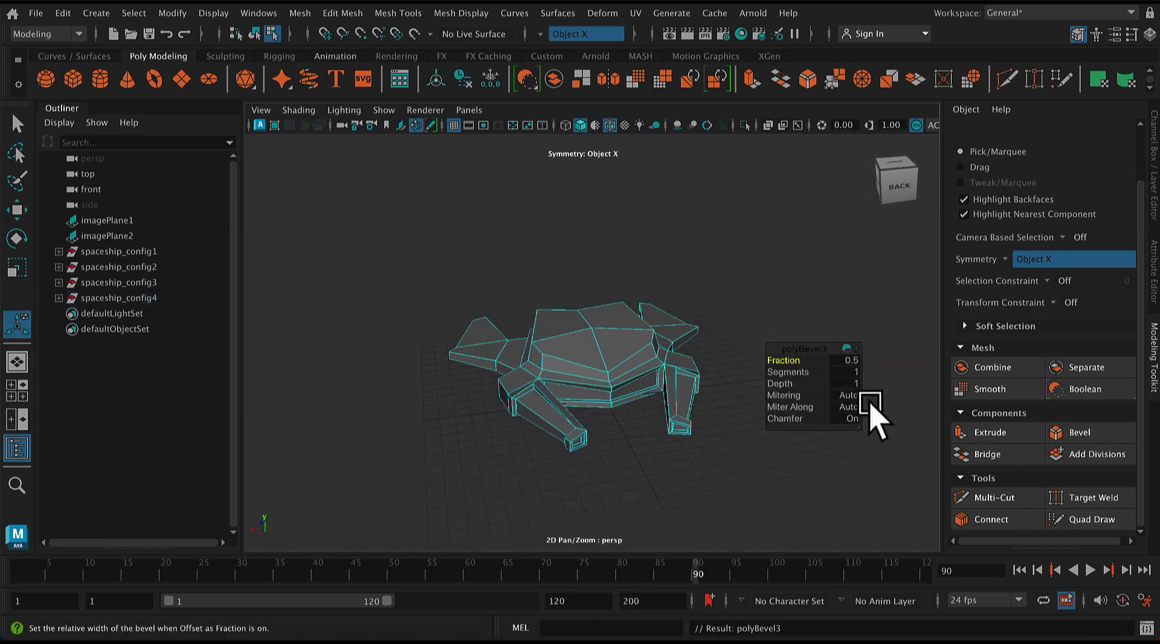
{"action": "key", "text": "t"}
{"action": "key", "text": "ctrl+z"}
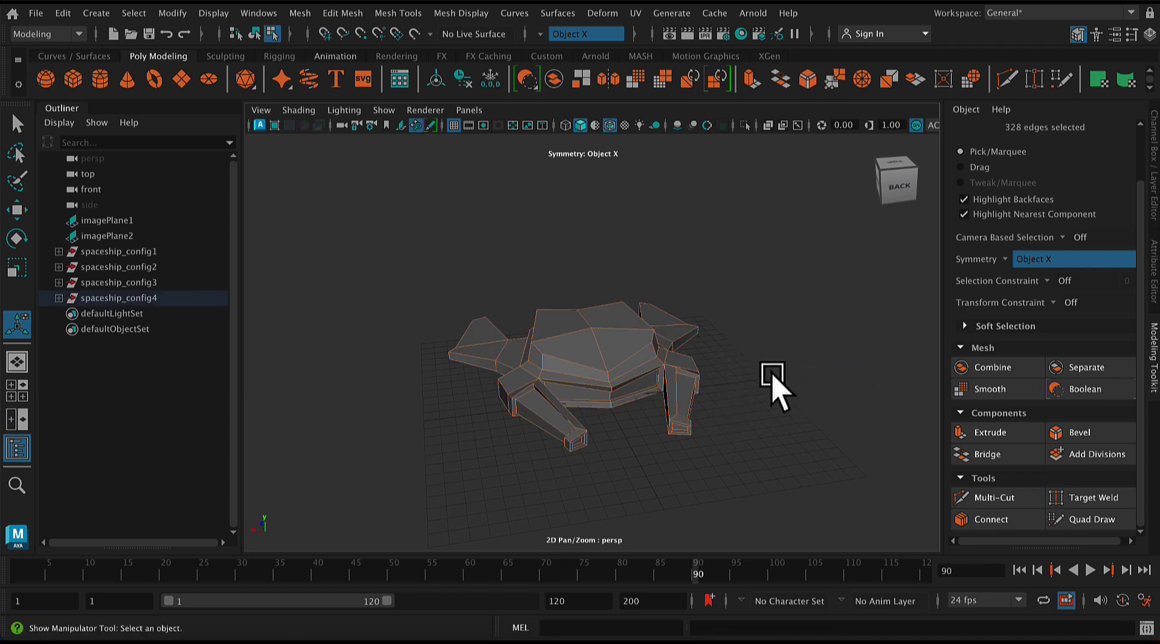
Deselect the canopy edges and bevel the remaining hull edges with a Fraction of 0.25 and 2 segments
{"action": "left_click_drag", "start_coordinate": [771, 375], "coordinate": [850, 362], "text": "alt"}
{"action": "left_click_drag", "start_coordinate": [508, 269], "coordinate": [832, 382], "text": "ctrl"}
{"action": "left_click", "coordinate": [1075, 432]}
{"action": "type", "text": ".05"}
{"action": "key", "text": "BackSpace"}
{"action": "key", "text": "BackSpace"}
{"action": "type", "text": "25"}
{"action": "key", "text": "Return"}
{"action": "left_click", "coordinate": [844, 372]}
{"action": "type", "text": "2"}
Show the bevelled fourth configuration in smooth preview, check its canopy, and clear the selection
{"action": "left_click", "coordinate": [11, 118]}
{"action": "key", "text": "3"}
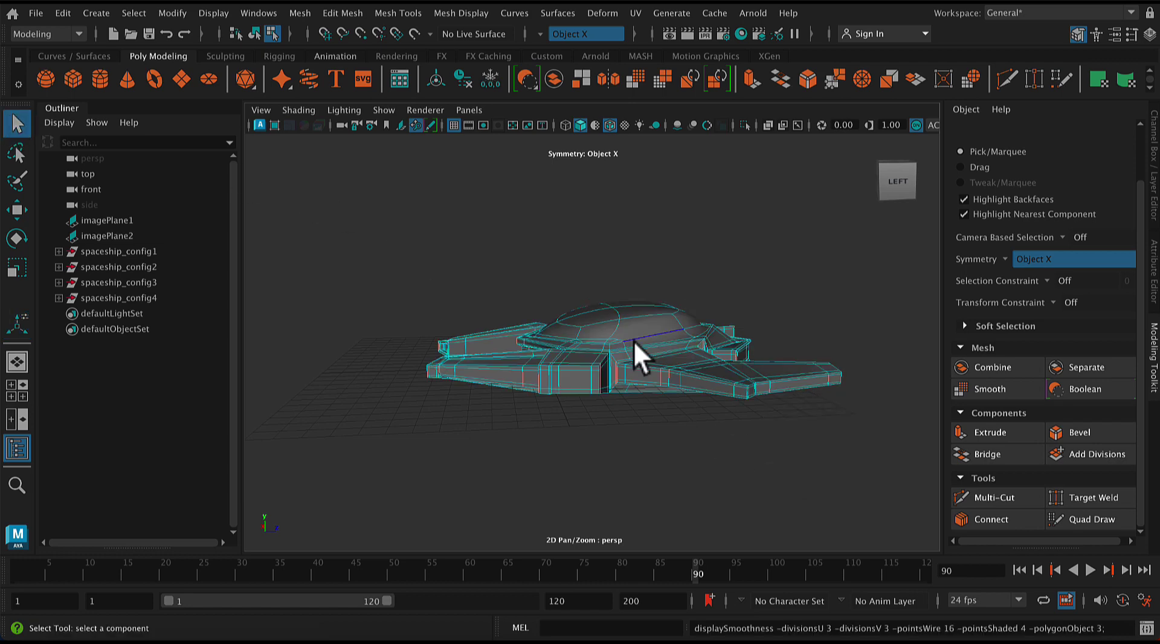
{"action": "left_click_drag", "start_coordinate": [414, 260], "coordinate": [563, 275], "text": "alt"}
{"action": "left_click", "coordinate": [135, 13]}
{"action": "left_click", "coordinate": [154, 76]}
Examine all the spaceship configurations side by side from above and behind
{"action": "middle_click_drag", "start_coordinate": [714, 358], "coordinate": [768, 305], "text": "alt"}
{"action": "left_click_drag", "start_coordinate": [769, 306], "coordinate": [663, 439], "text": "alt"}
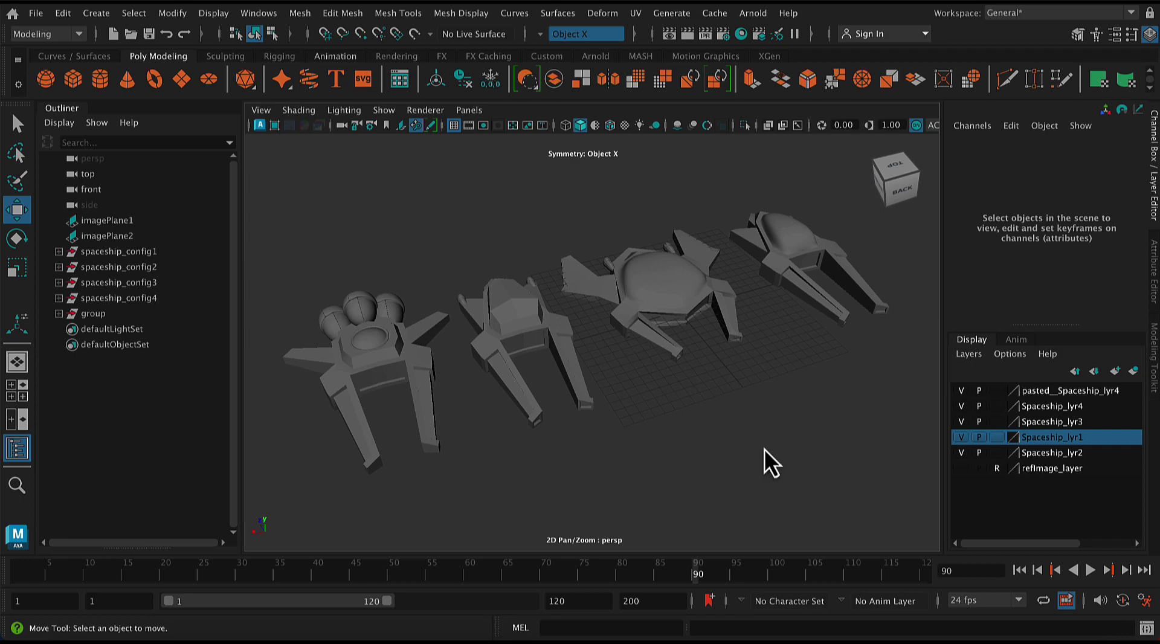
{"action": "left_click_drag", "start_coordinate": [727, 462], "coordinate": [579, 487], "text": "alt"}
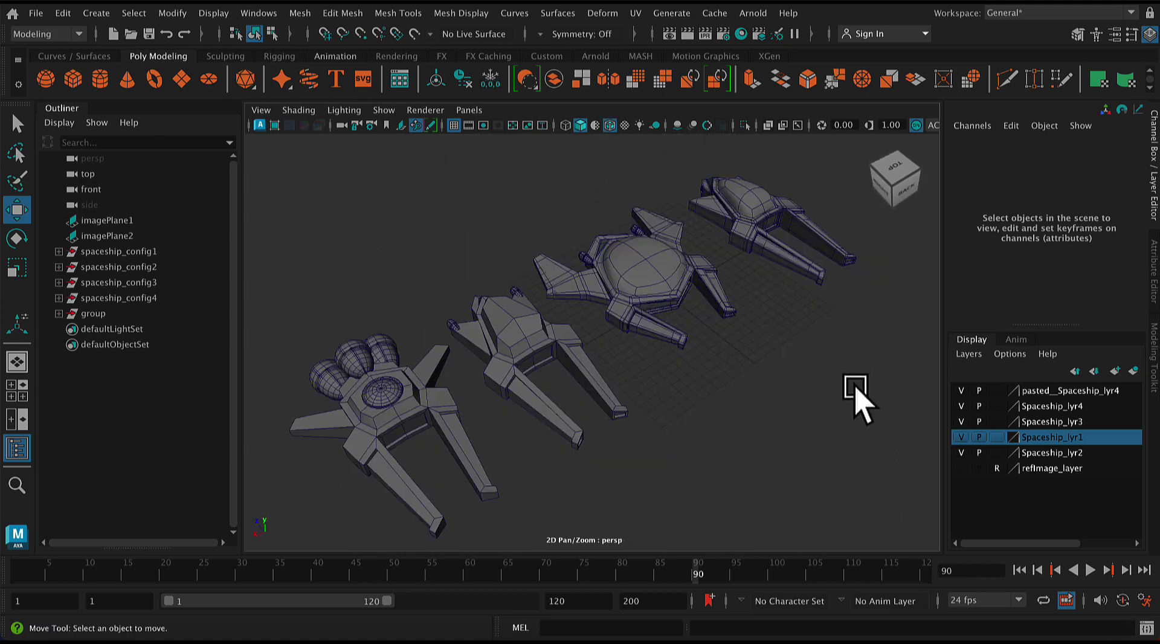